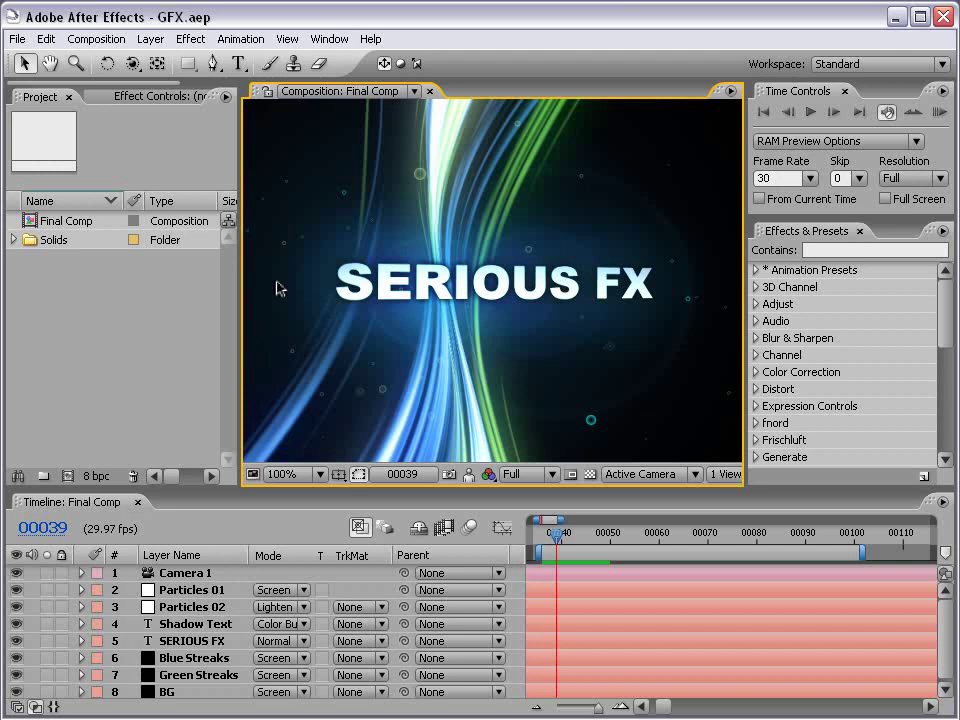
- Create a new 720x480 NTSC DV composition, Comp 1
left_click(94, 36)
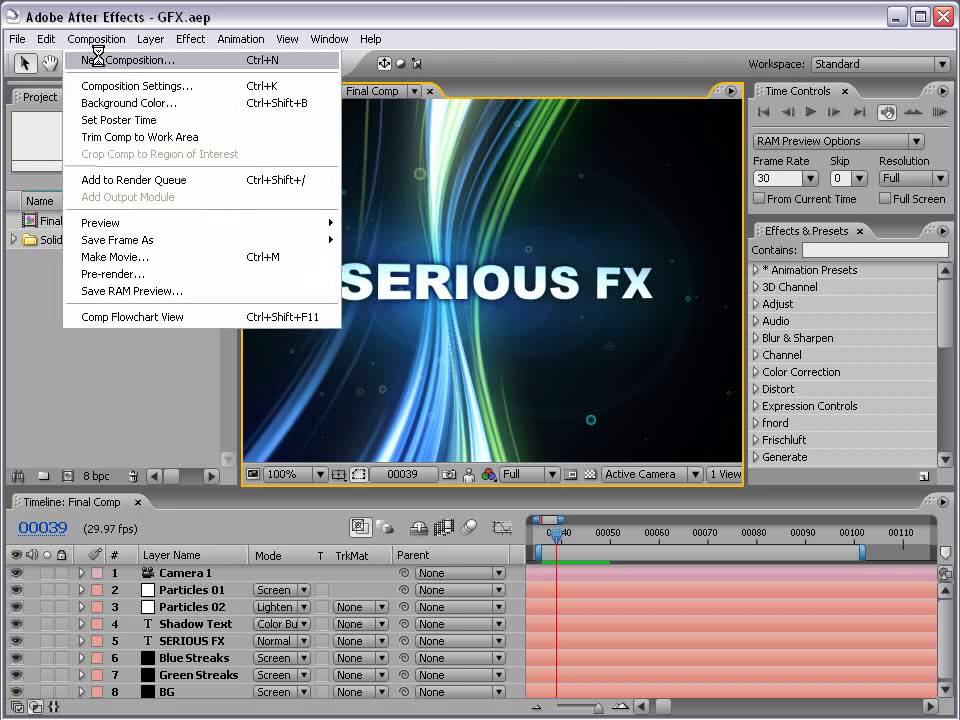
left_click(94, 60)
left_click(481, 252)
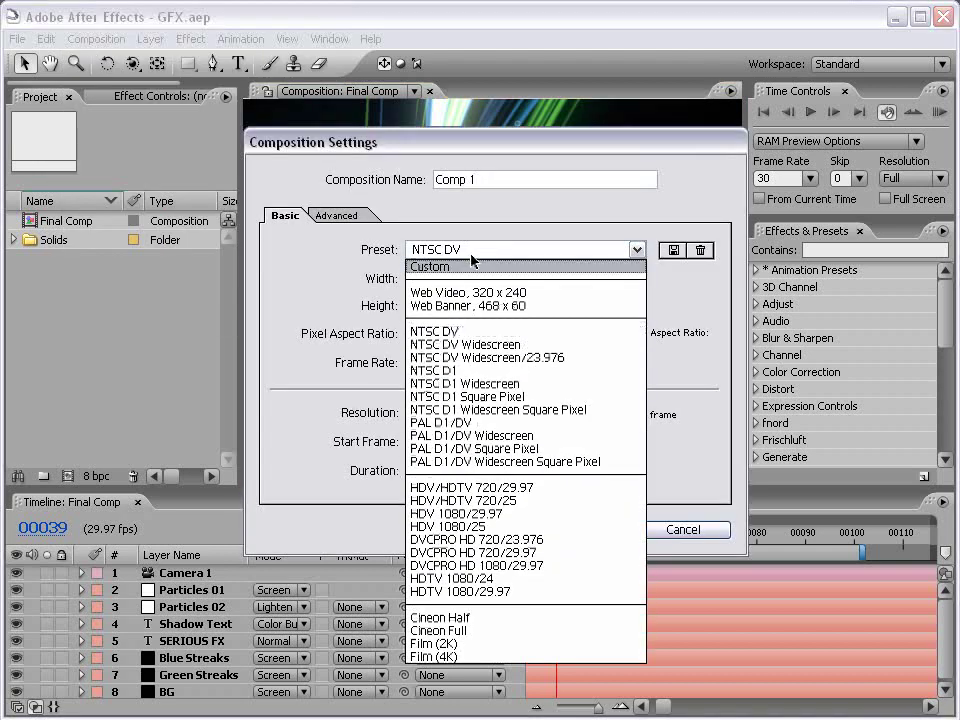
left_click(464, 332)
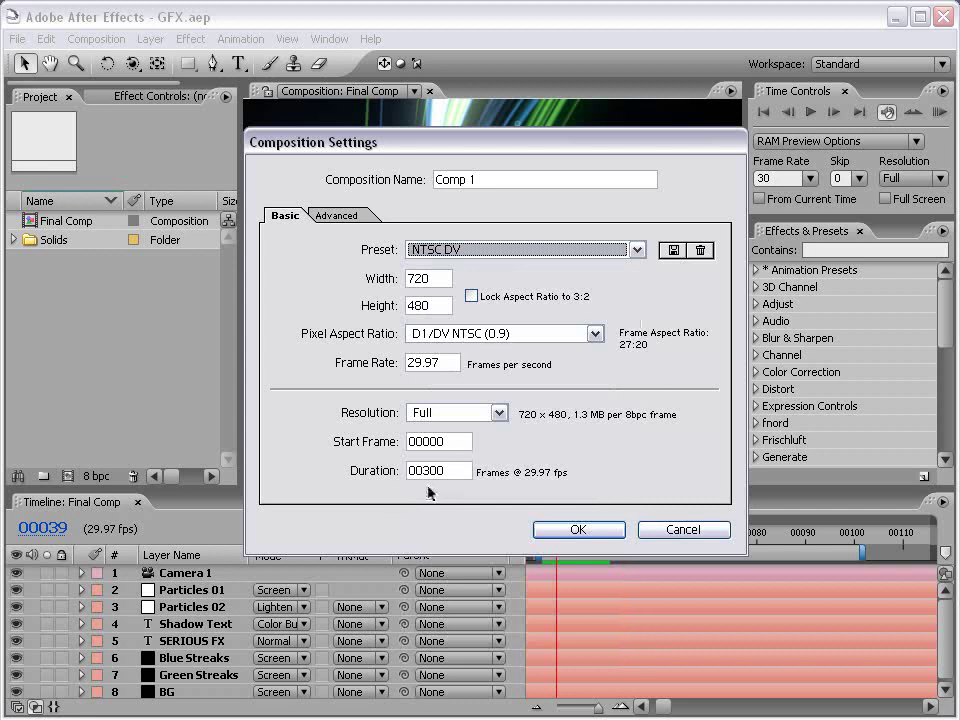
left_click(580, 531)
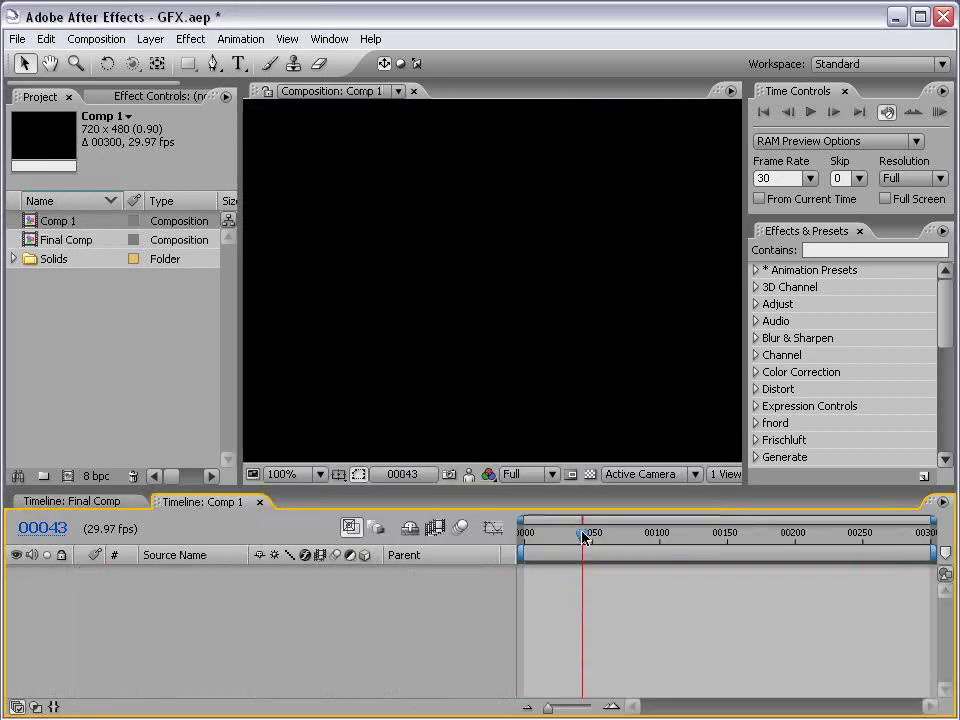
- Add a white SERIOUS FX text layer near the composition centre
left_click(240, 65)
left_click(481, 278)
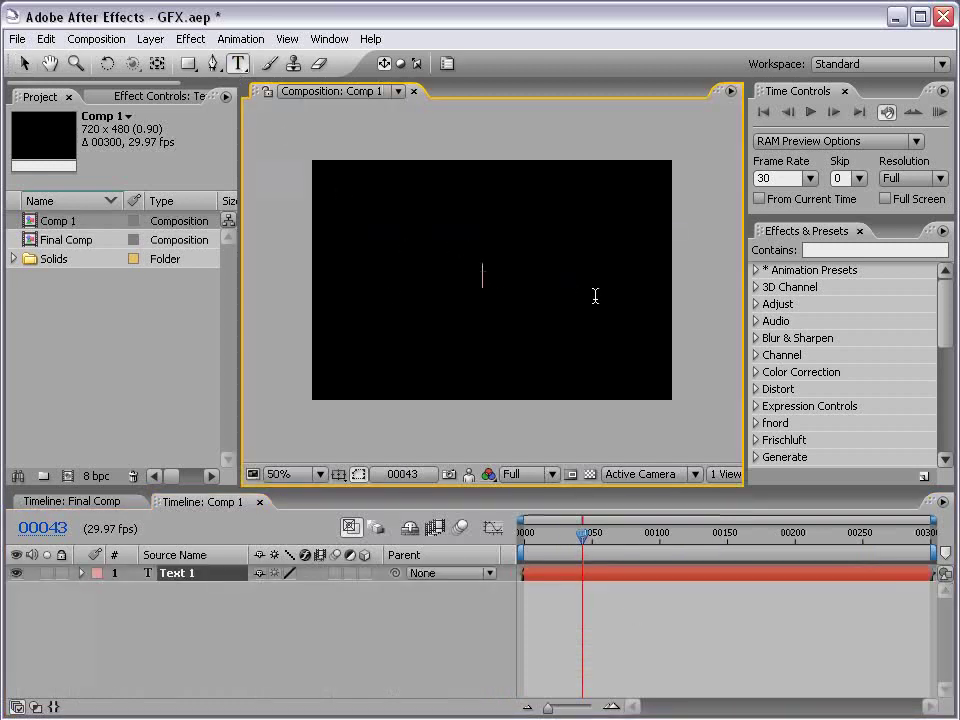
type("SERIOUS FX")
left_click(25, 63)
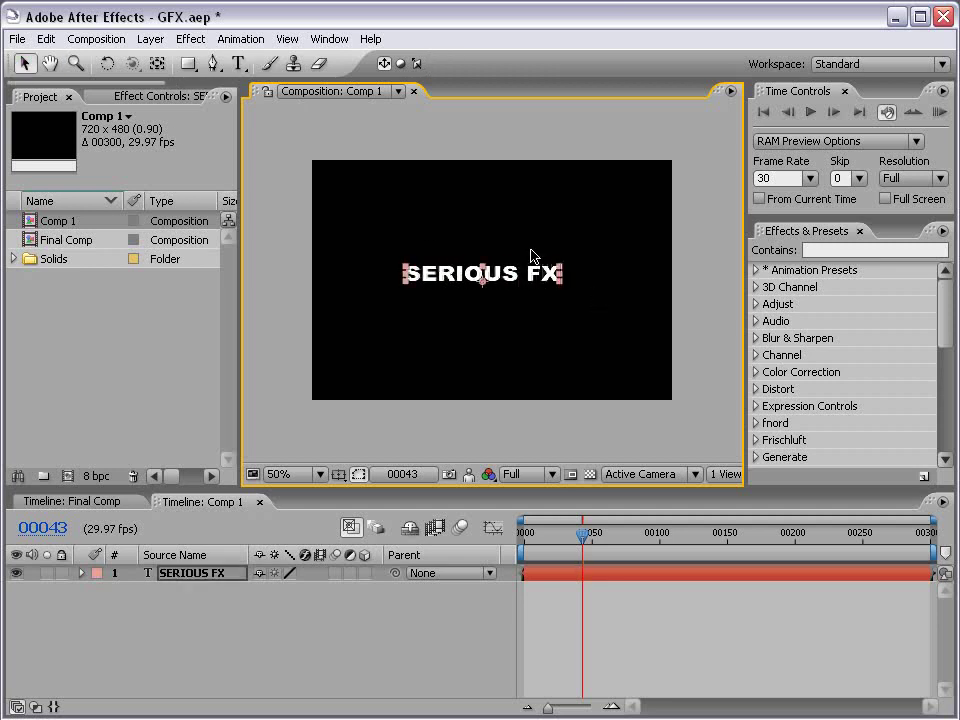
left_click(562, 311)
left_click(523, 285)
left_click(521, 339)
key("period")
key("comma")
- Add a 300x600 grey solid layer to Comp 1
left_click(151, 40)
mouse_move(162, 60)
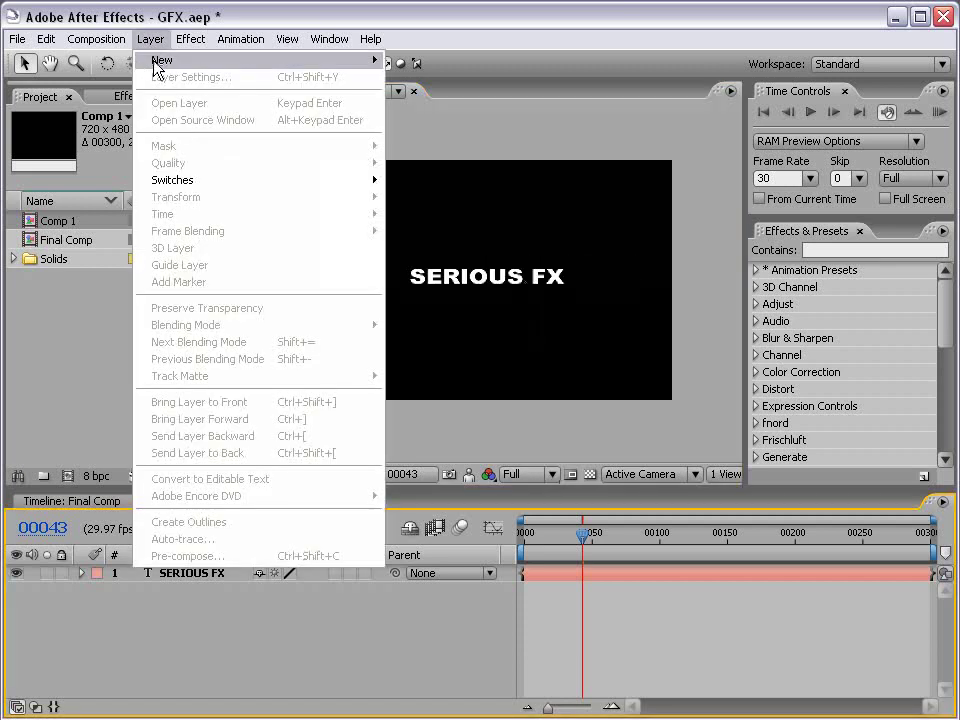
left_click(458, 82)
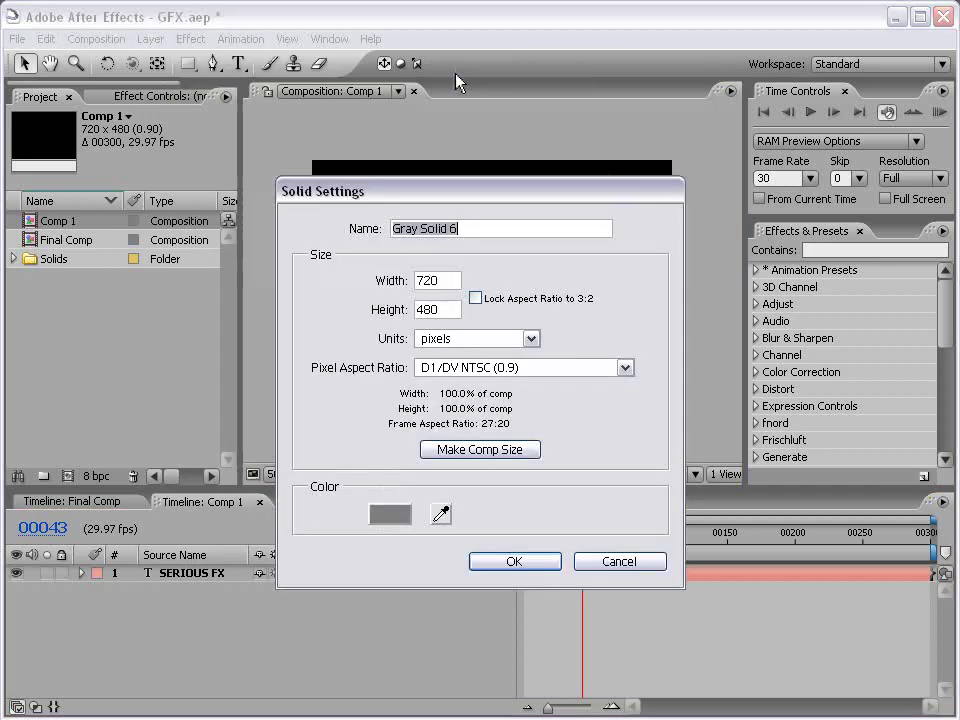
left_click(523, 452)
type("300")
key("Tab")
type("600")
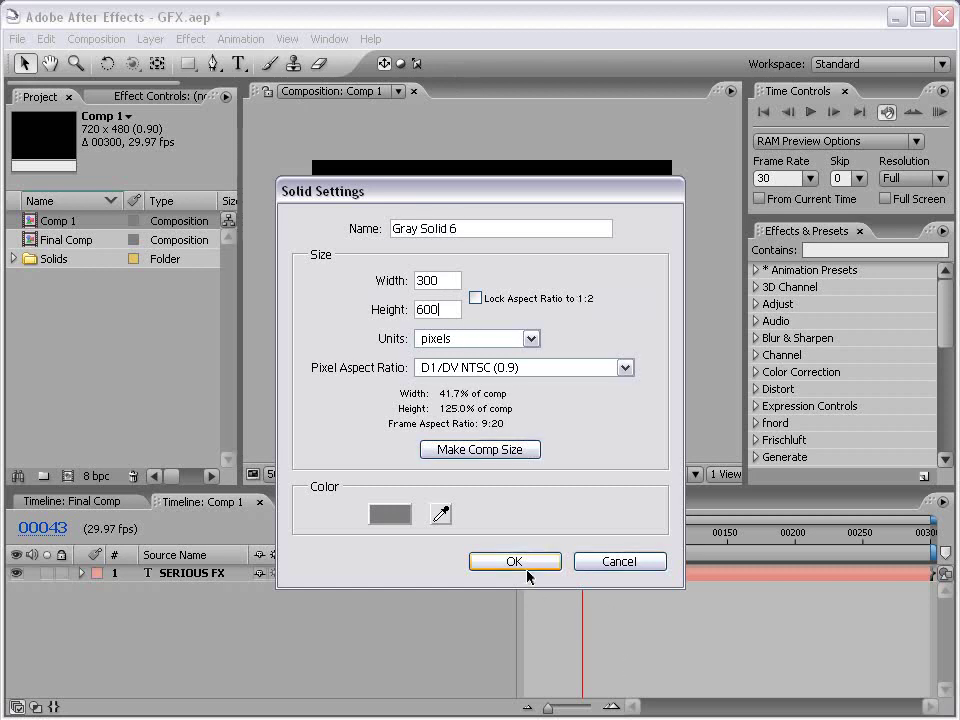
left_click(523, 562)
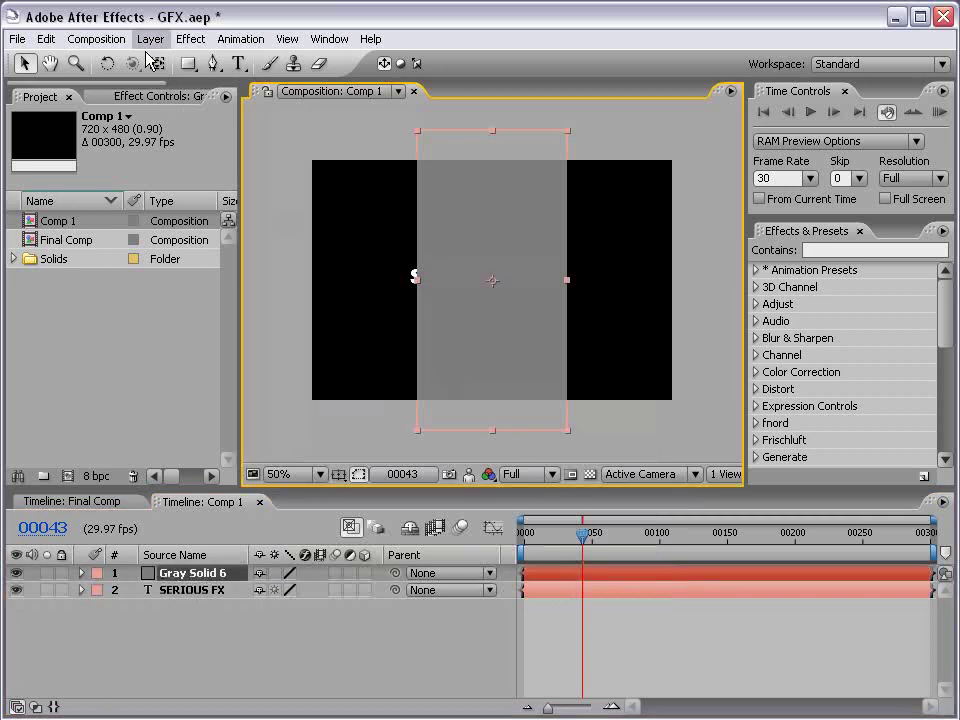
- Apply Fractal Noise, turn off Uniform Scaling, and set Scale Width to 72.5
left_click(190, 40)
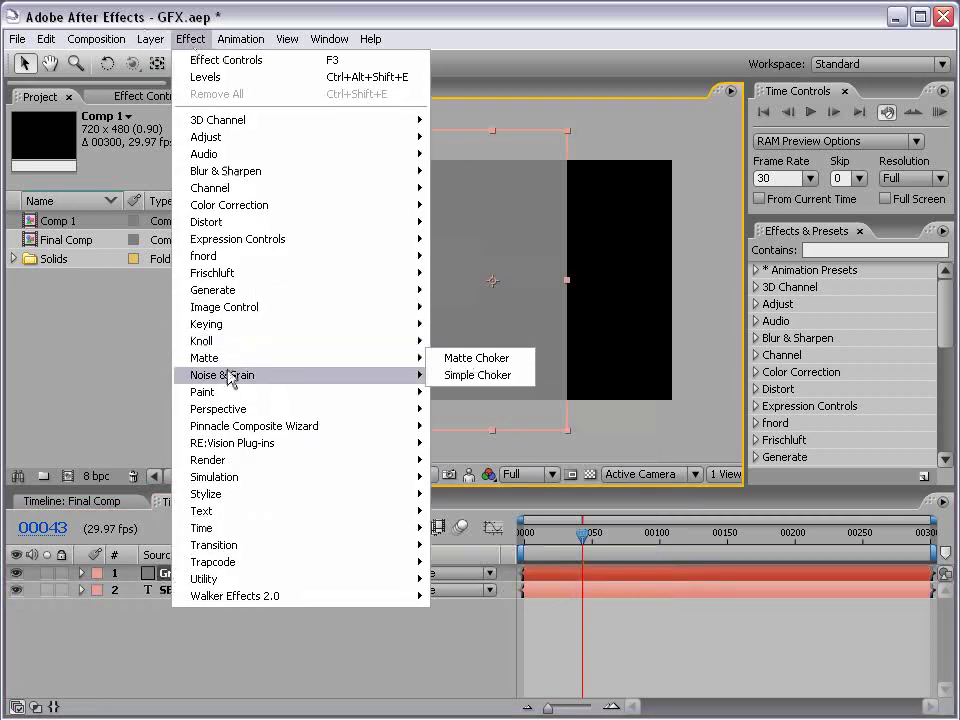
mouse_move(222, 375)
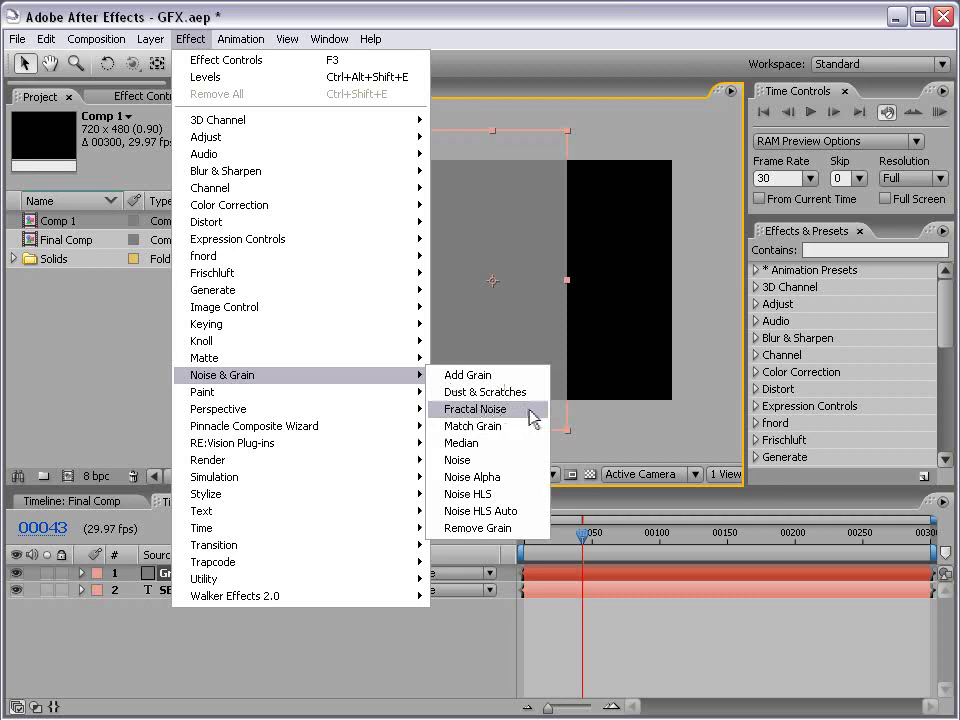
left_click(475, 409)
left_click_drag(240, 304, 338, 305)
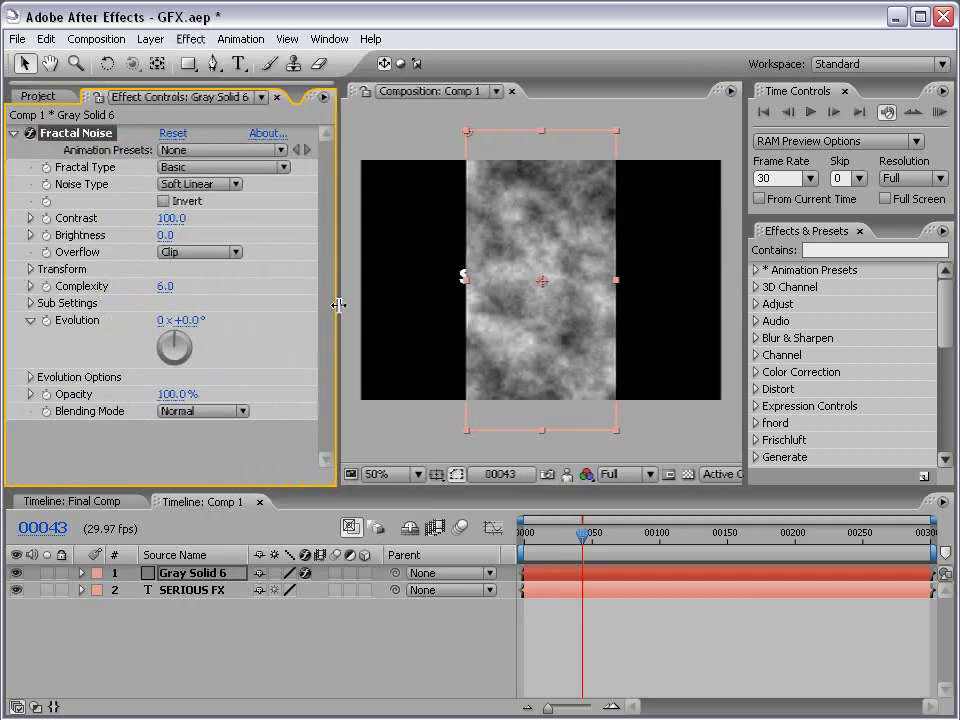
left_click(30, 269)
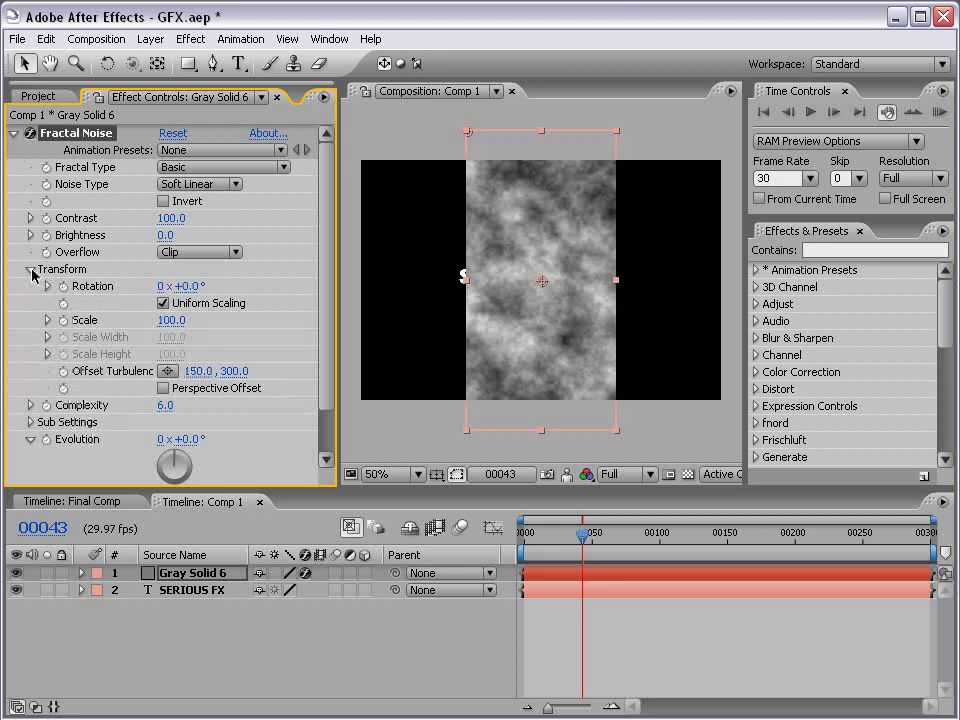
left_click(163, 303)
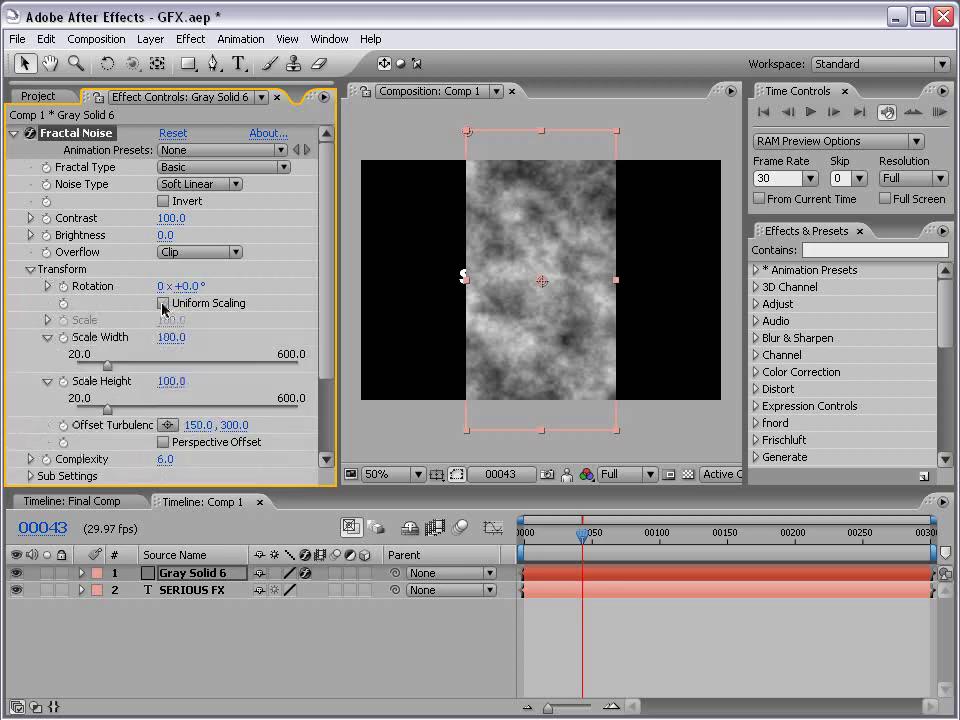
left_click_drag(110, 368, 98, 367)
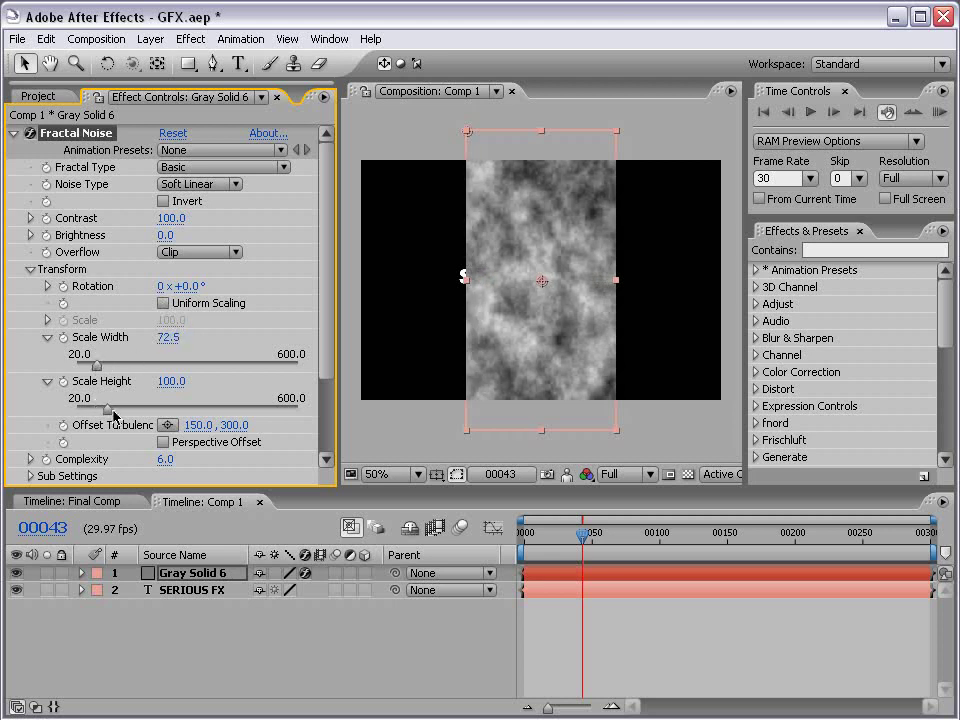
- Stretch the Fractal Noise vertically with Scale Height 3000
left_click(166, 382)
key("Return")
mouse_move(303, 410)
left_mouse_down()
mouse_move(208, 411)
mouse_move(300, 413)
left_mouse_up()
left_click(166, 382)
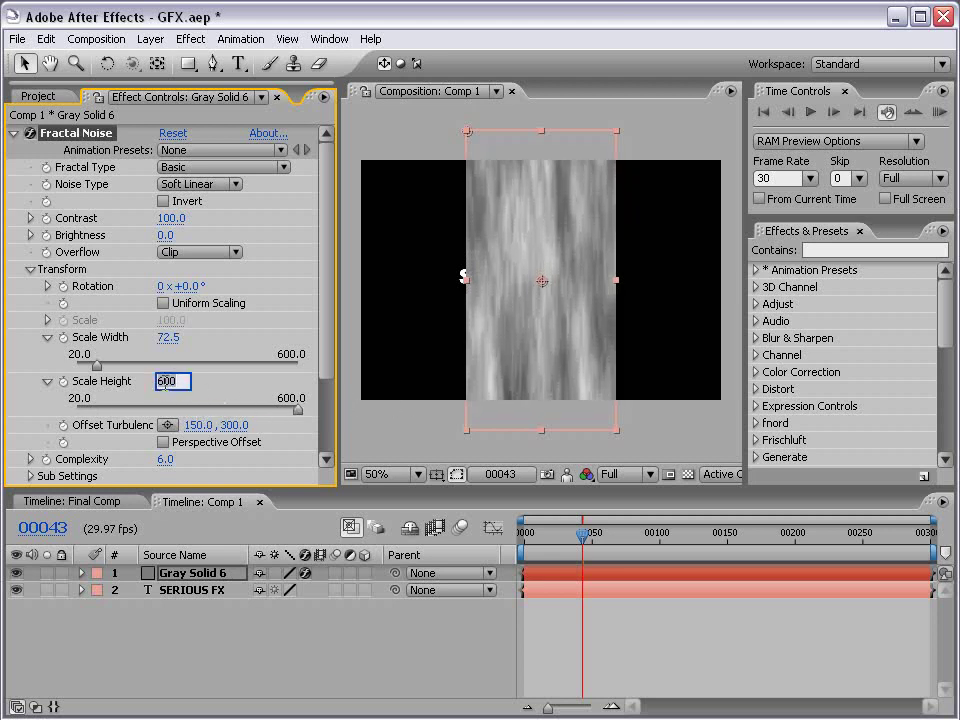
type("00")
key("Return")
left_click(166, 385)
type("2600")
key("Return")
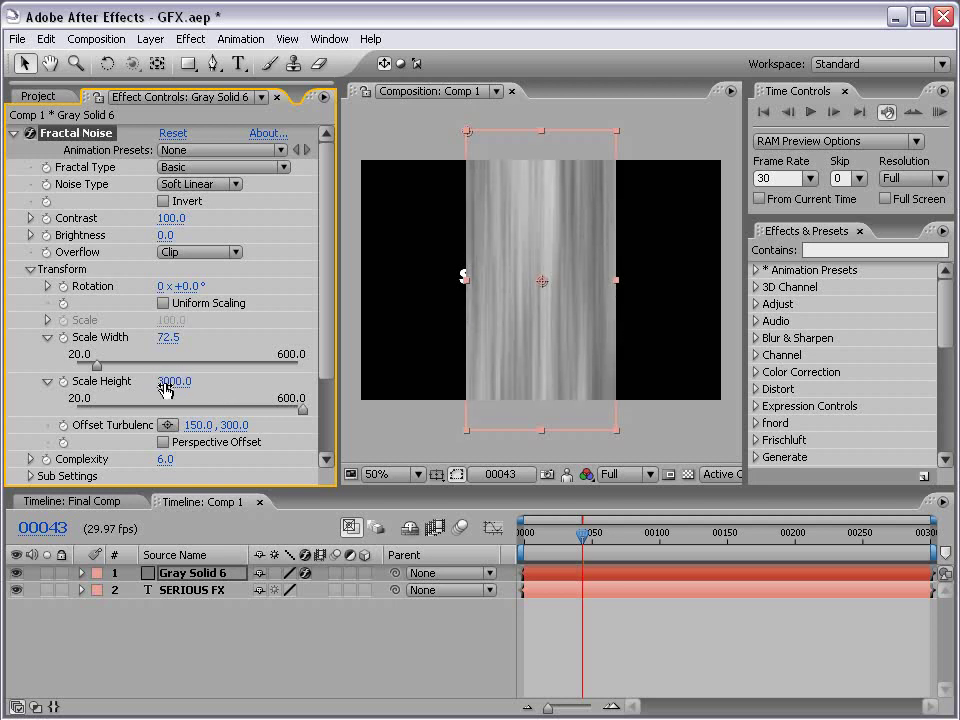
- Set the Fractal Noise Scale Width to 75
mouse_move(97, 370)
left_mouse_down()
mouse_move(114, 371)
mouse_move(102, 372)
left_mouse_up()
left_click(166, 340)
type("75")
key("Return")
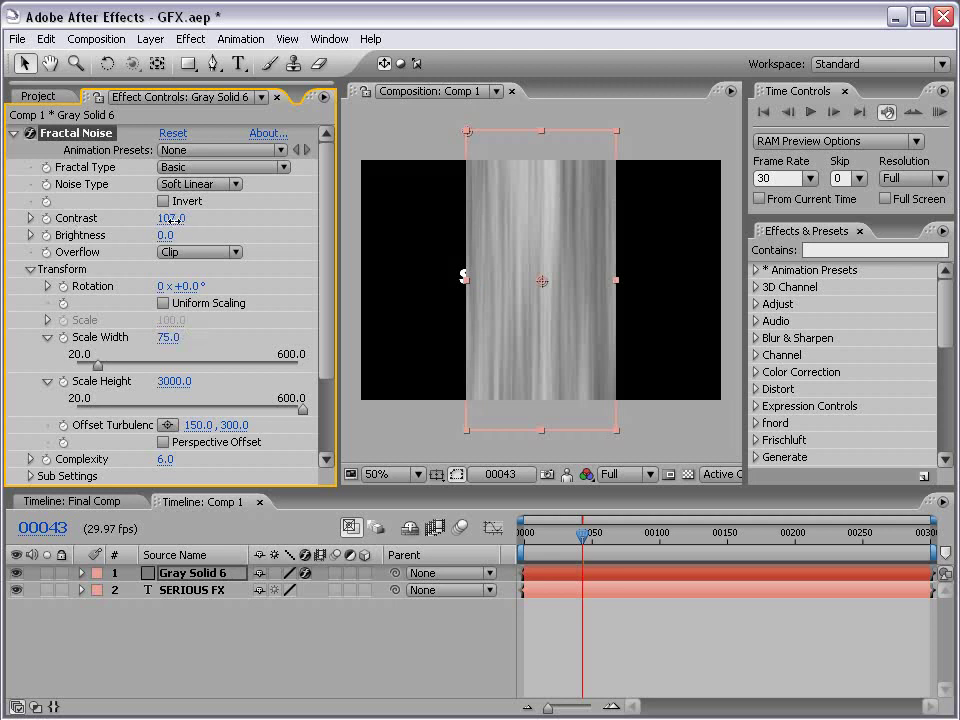
- Set the noise Contrast to 500 and Brightness to -85
mouse_move(176, 220)
left_mouse_down()
mouse_move(369, 206)
mouse_move(274, 210)
left_mouse_up()
left_click(172, 218)
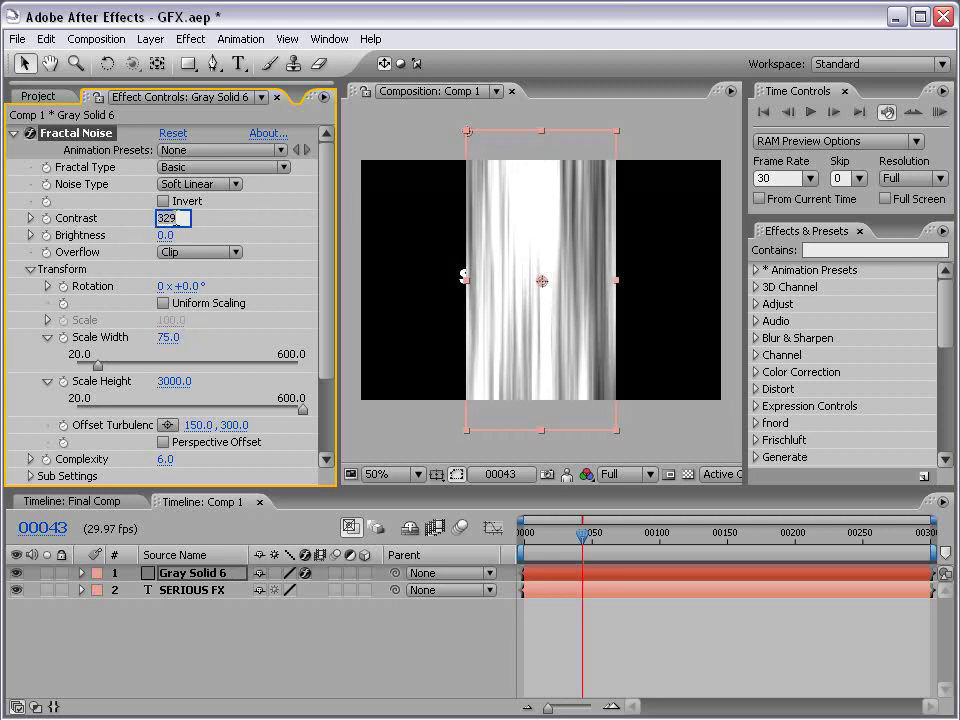
type("00")
key("Return")
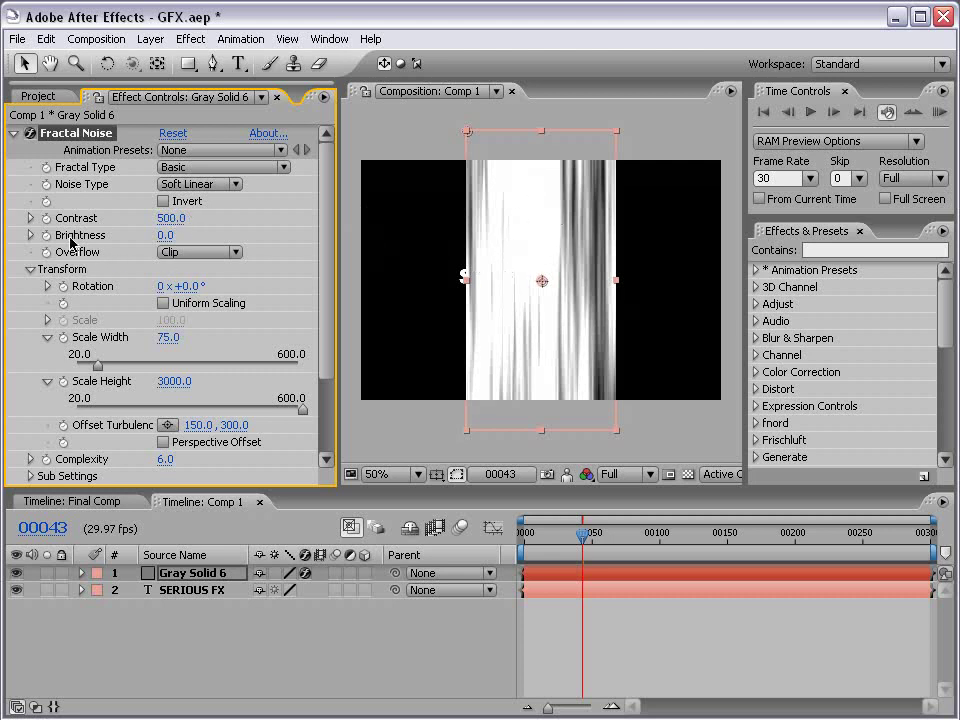
left_click_drag(165, 235, 82, 236)
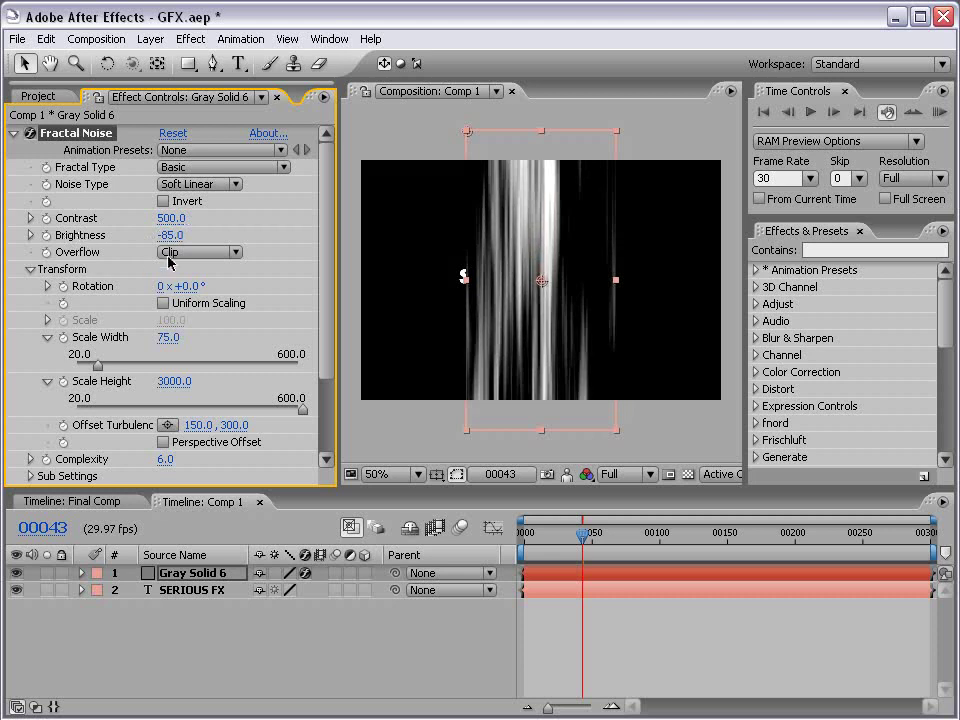
left_click(558, 598)
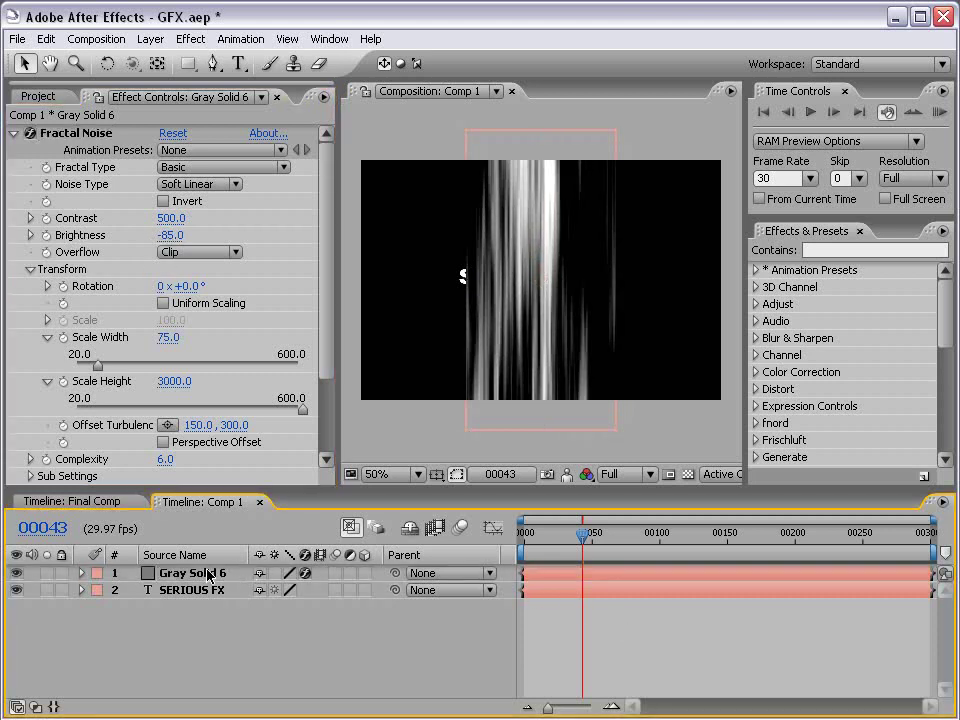
- Trial an Evolution change on the streaks at the timeline start, then undo it
left_click_drag(585, 541, 521, 543)
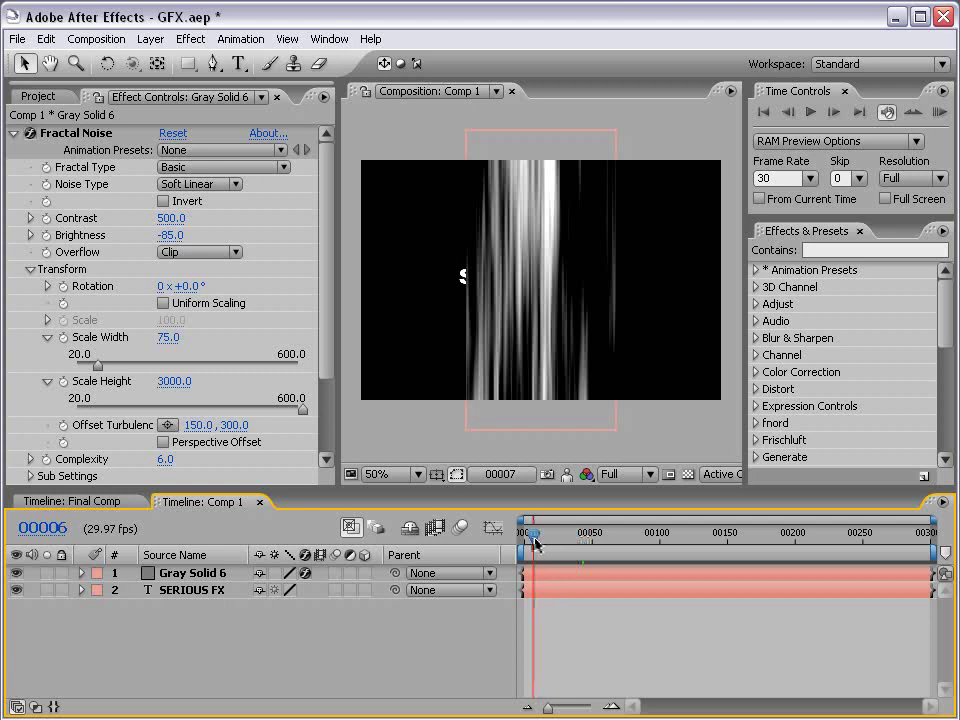
left_click(243, 248)
scroll(240, 300, "down", 3)
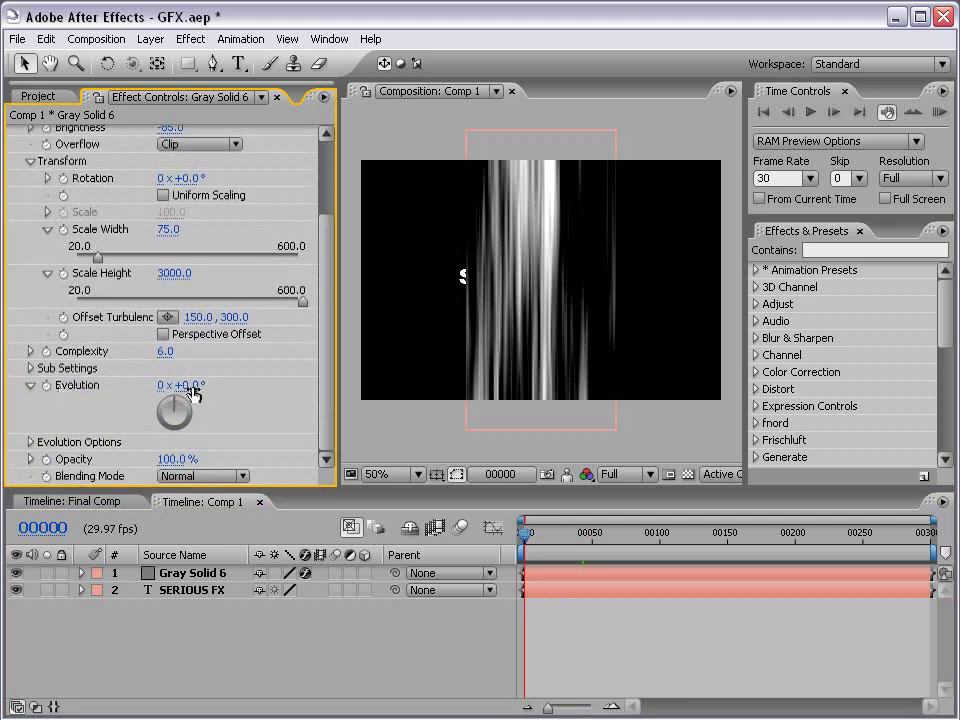
left_click_drag(193, 384, 959, 386)
key("ctrl+z")
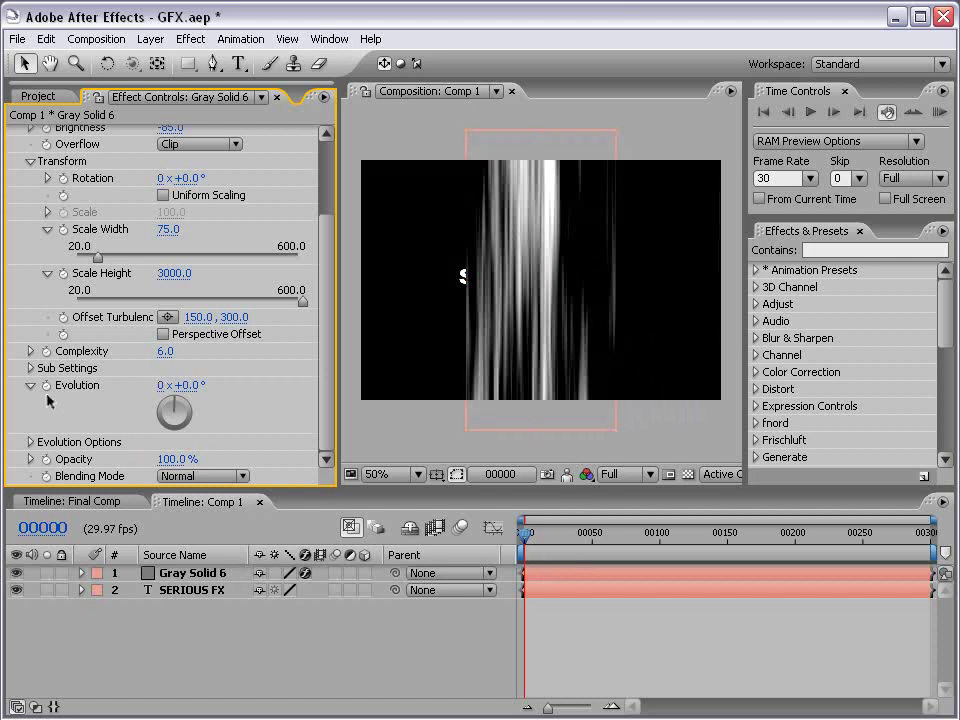
- Keyframe Evolution from 0 at the start to one full revolution at frame 200
left_click(45, 388)
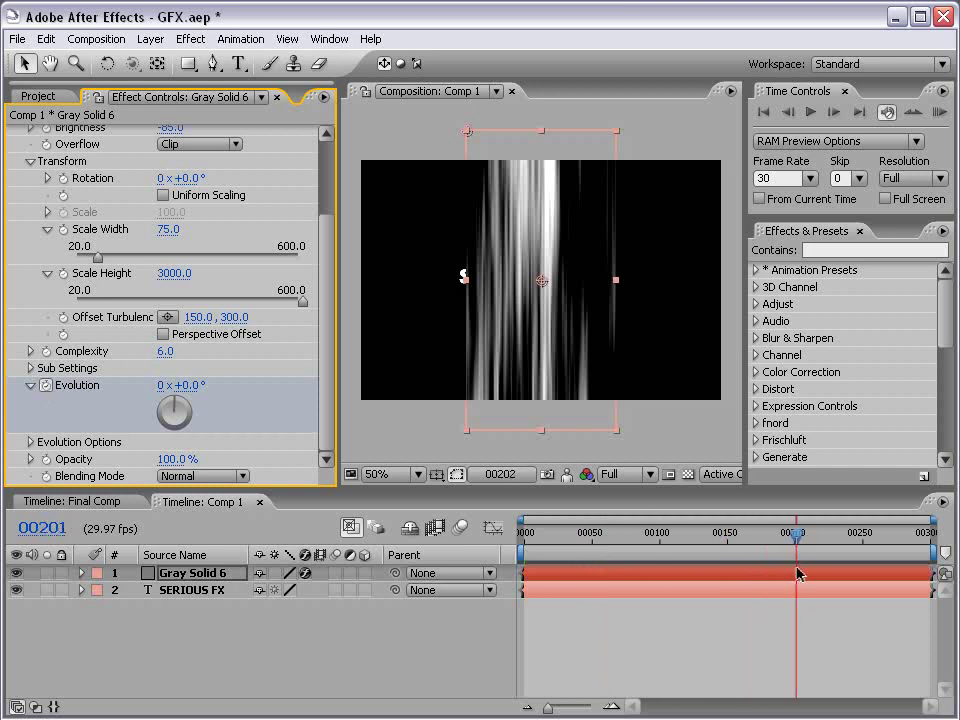
left_click_drag(585, 541, 795, 541)
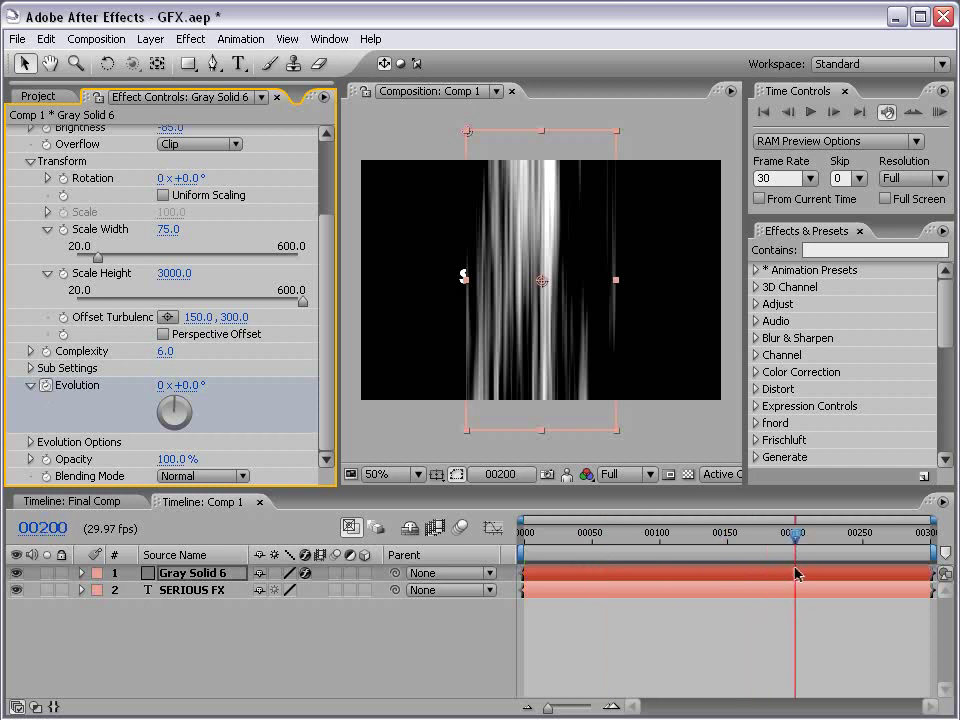
left_click(160, 386)
type("1")
key("Return")
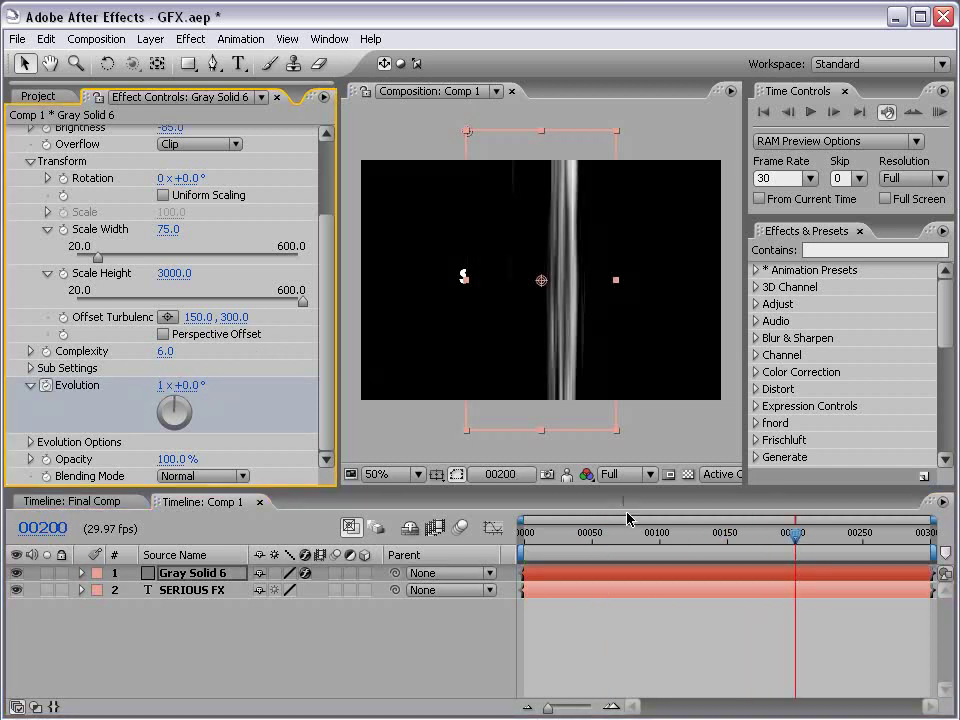
mouse_move(545, 533)
left_mouse_down()
mouse_move(780, 540)
mouse_move(523, 540)
left_mouse_up()
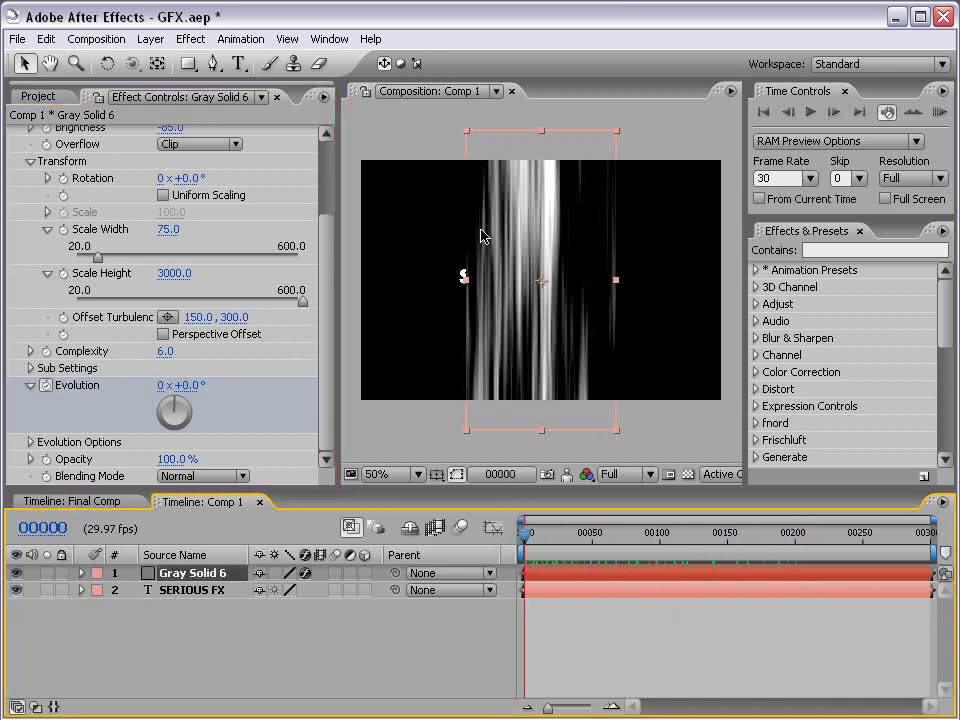
- Apply Bezier Warp to the streak layer and enlarge the composition viewer
left_click(190, 39)
mouse_move(206, 222)
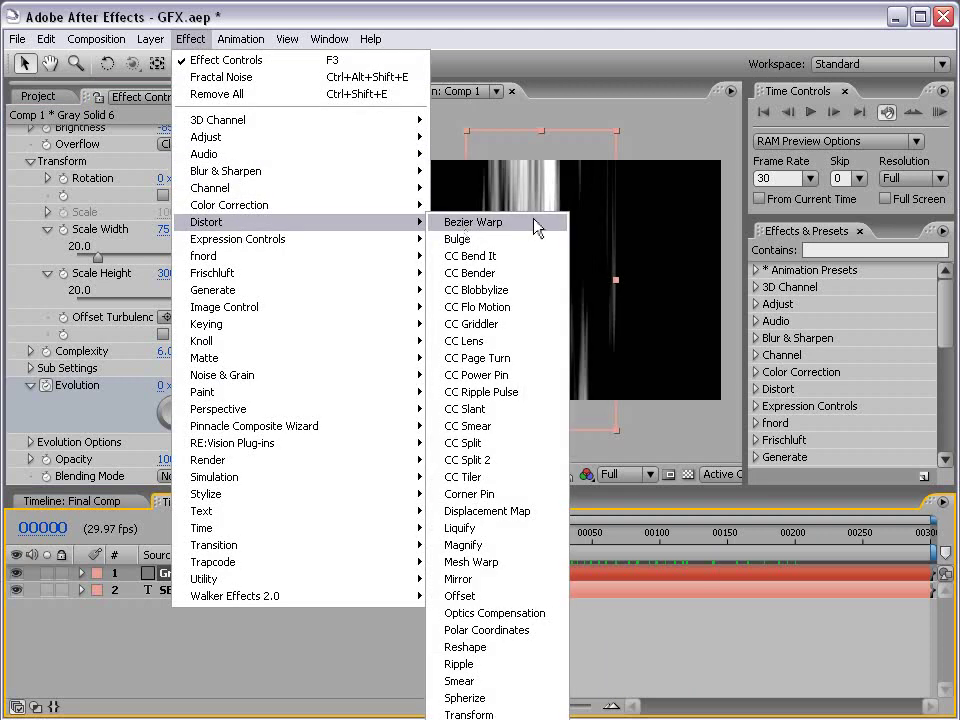
left_click(535, 227)
left_click_drag(525, 488, 525, 556)
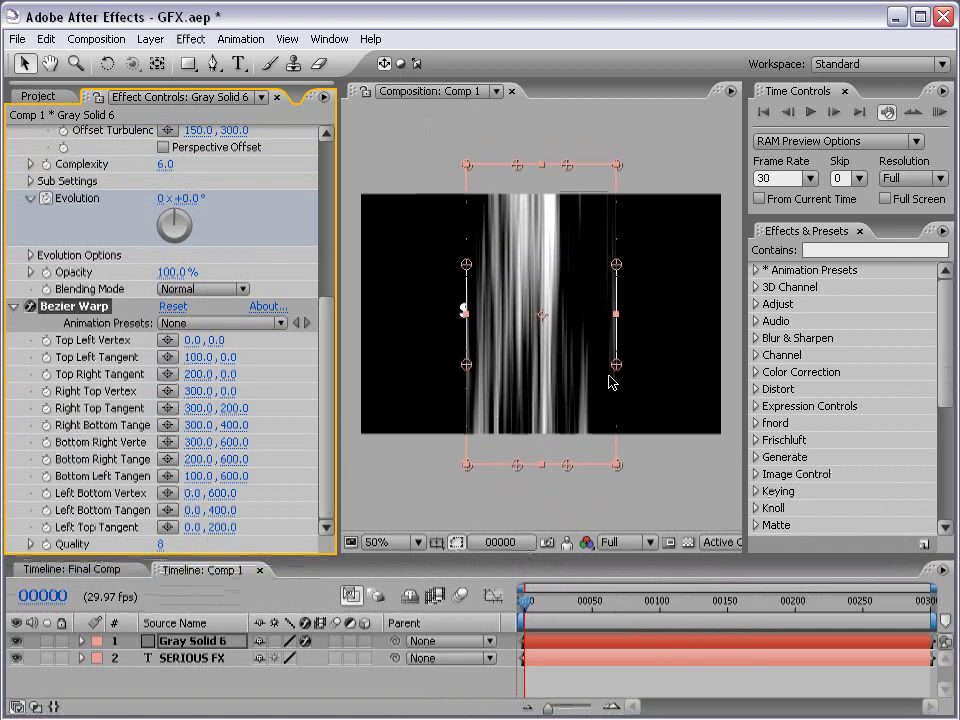
key("grave")
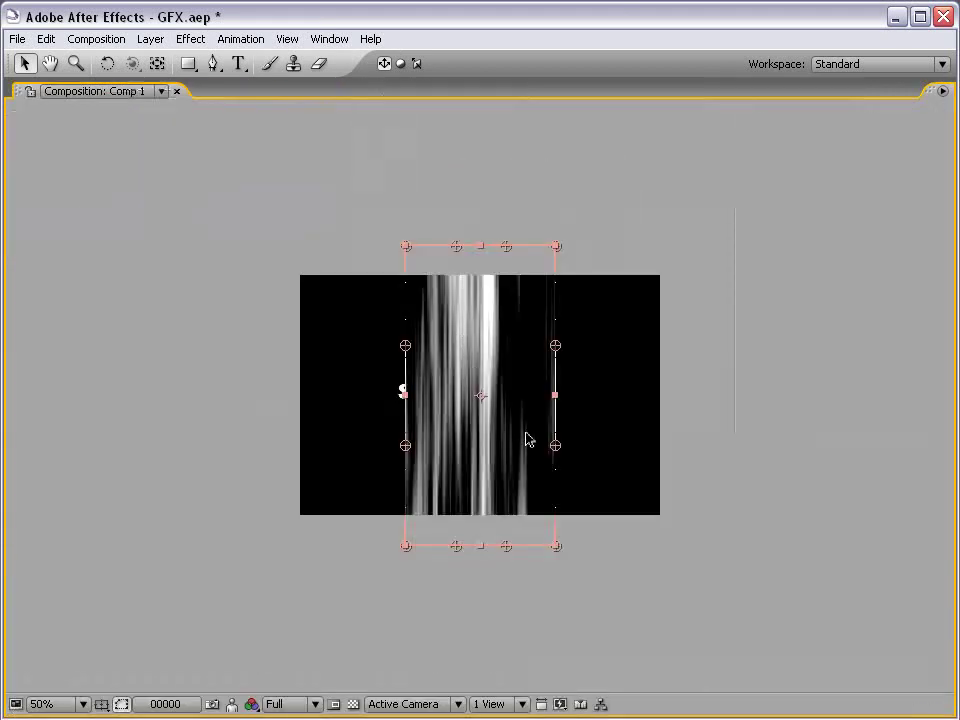
key("period")
key("comma")
- Bend the warp's side edges inward and pull the top-right and bottom-left corners outward
left_click_drag(555, 446, 513, 445)
left_click_drag(553, 346, 521, 347)
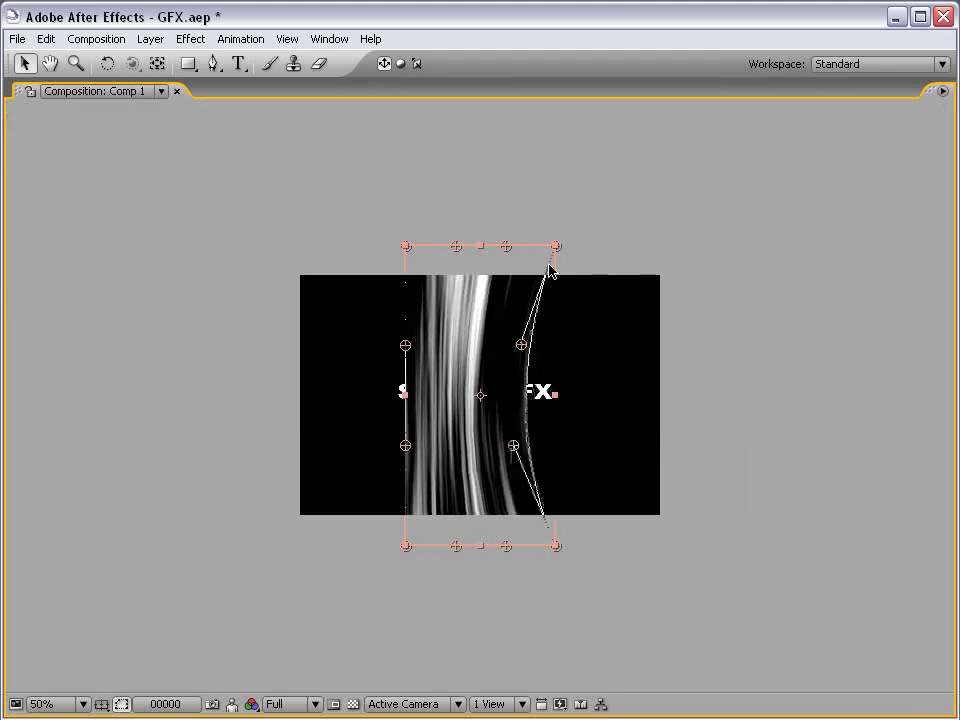
left_click_drag(557, 246, 605, 232)
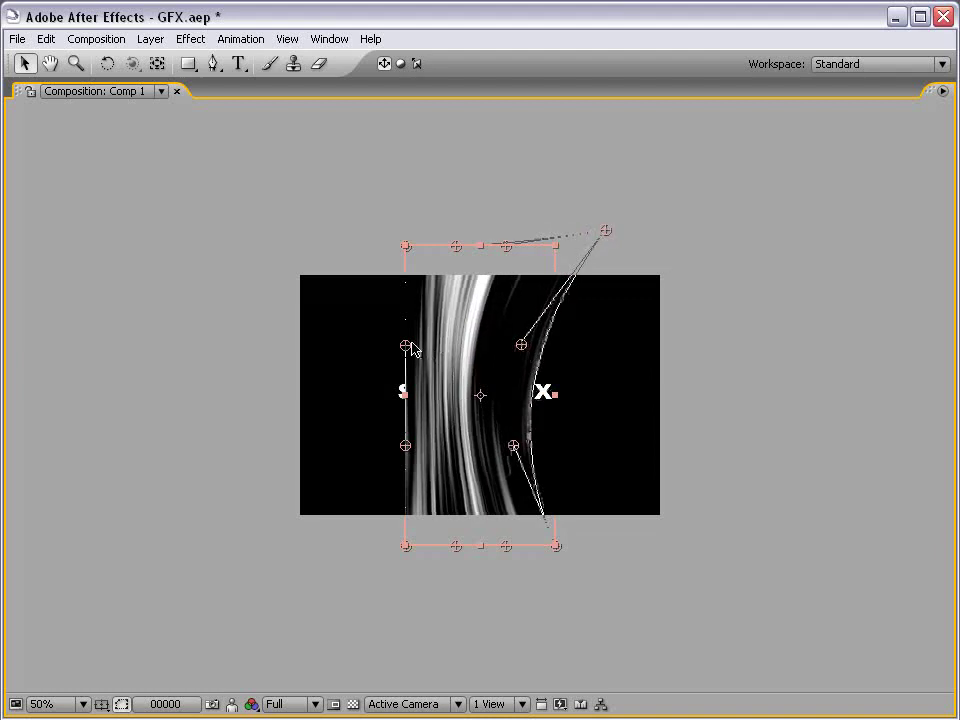
left_click_drag(405, 345, 470, 358)
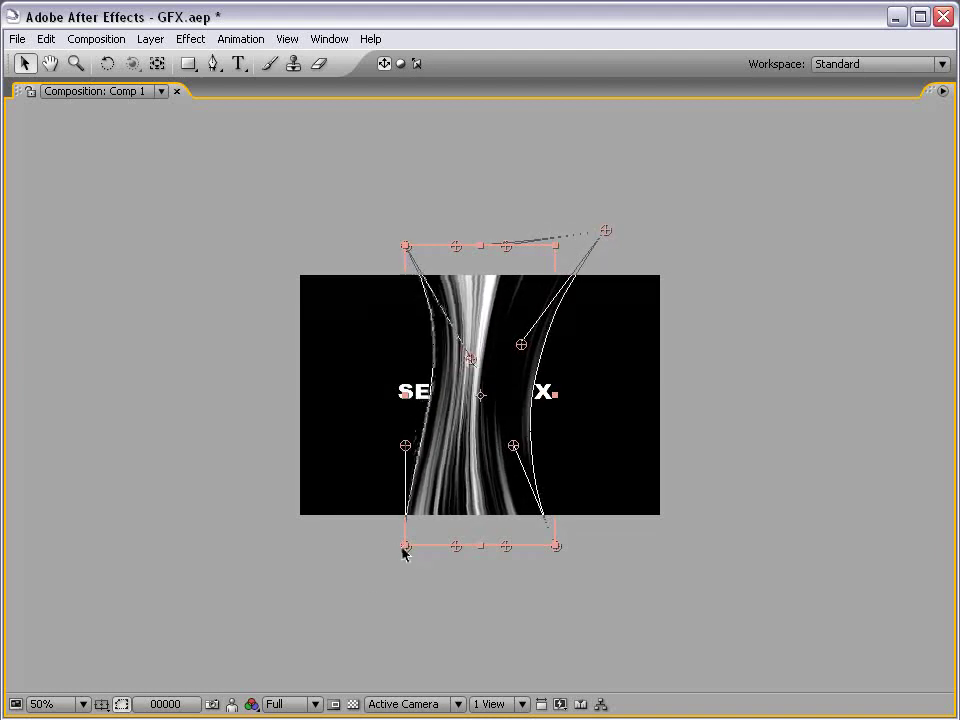
left_click_drag(402, 548, 334, 550)
left_click_drag(406, 446, 430, 419)
- Refine the warp's top edge, left pinch and corners into an hourglass curve
left_click_drag(514, 447, 506, 451)
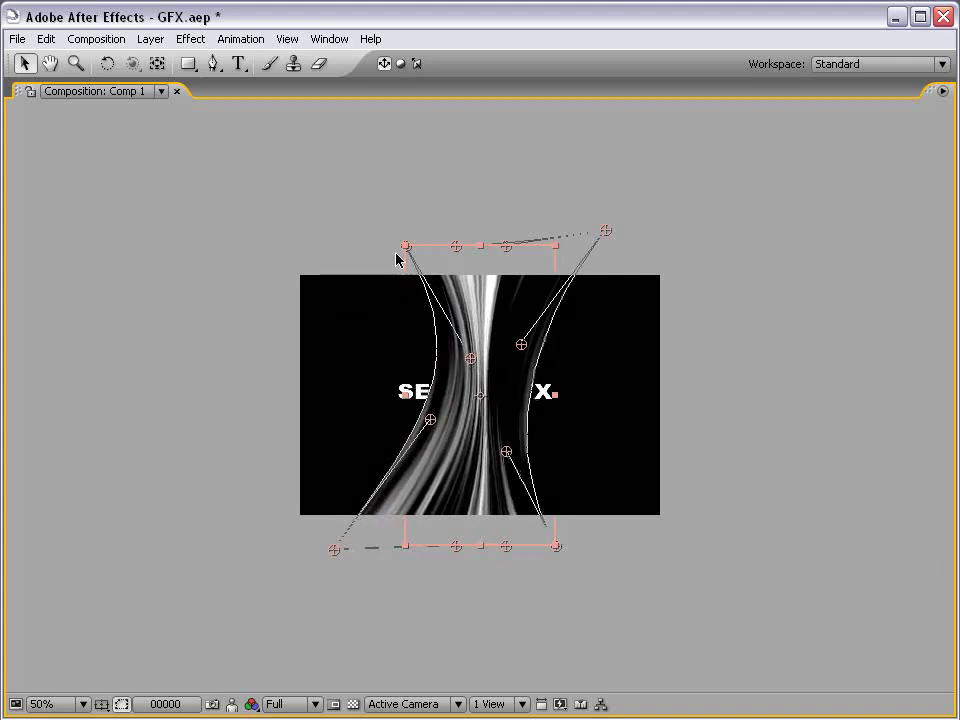
mouse_move(405, 245)
left_mouse_down()
mouse_move(439, 246)
mouse_move(424, 241)
left_mouse_up()
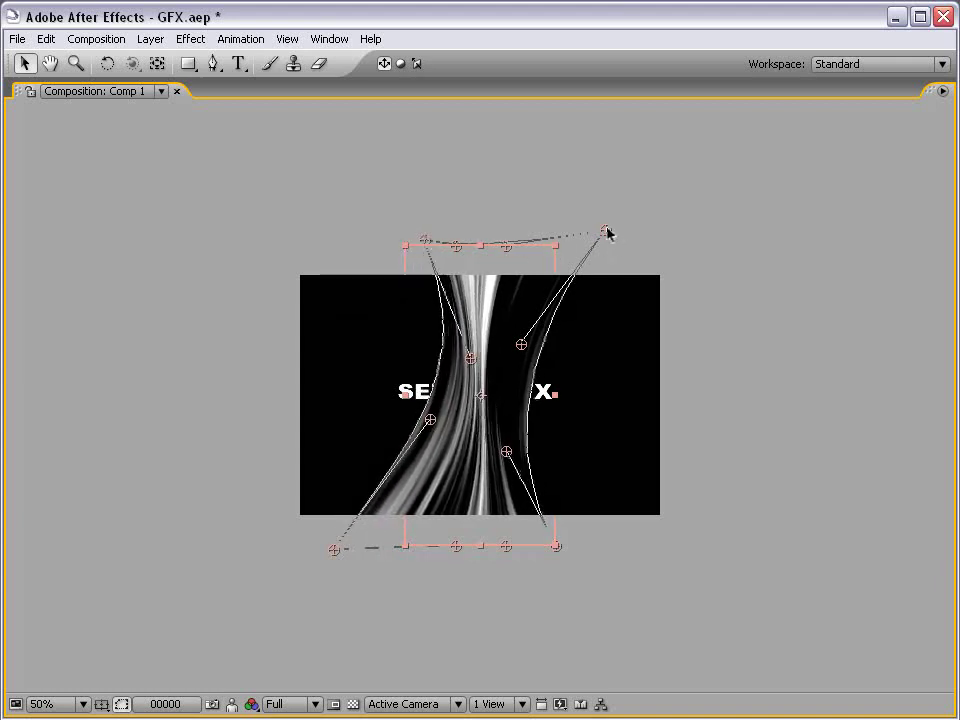
left_click_drag(607, 232, 652, 219)
mouse_move(507, 247)
left_mouse_down()
mouse_move(553, 249)
mouse_move(536, 246)
left_mouse_up()
mouse_move(471, 250)
left_mouse_down()
mouse_move(493, 251)
mouse_move(483, 249)
left_mouse_up()
left_click_drag(430, 422, 470, 422)
left_click_drag(335, 558, 320, 553)
- Inspect the warped streaks at full size in the enlarged viewer
key("period")
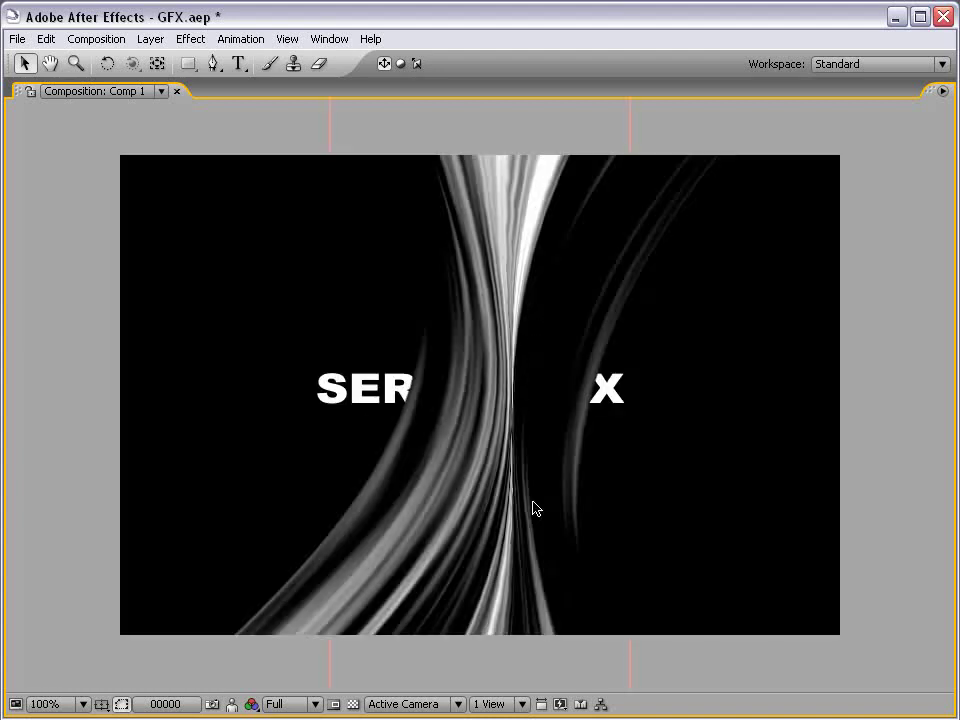
key("comma")
key("grave")
key("period")
key("grave")
key("comma")
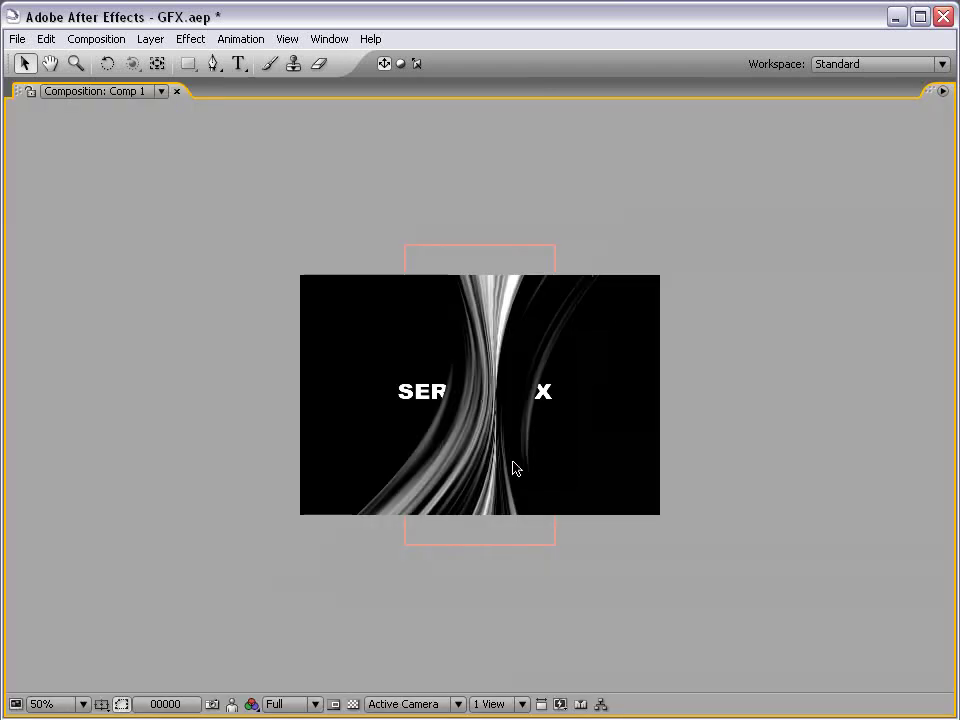
key("grave")
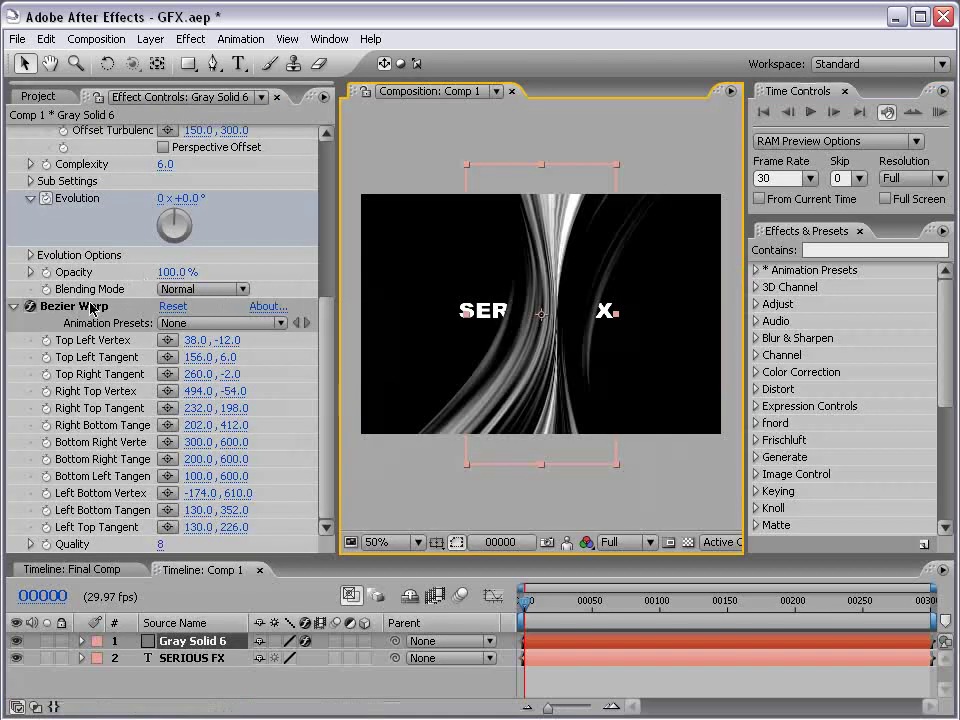
- Adjust the warp's lower tangents to 236,390 and 123,349
left_click(90, 308)
key("period")
left_click_drag(594, 428, 627, 405)
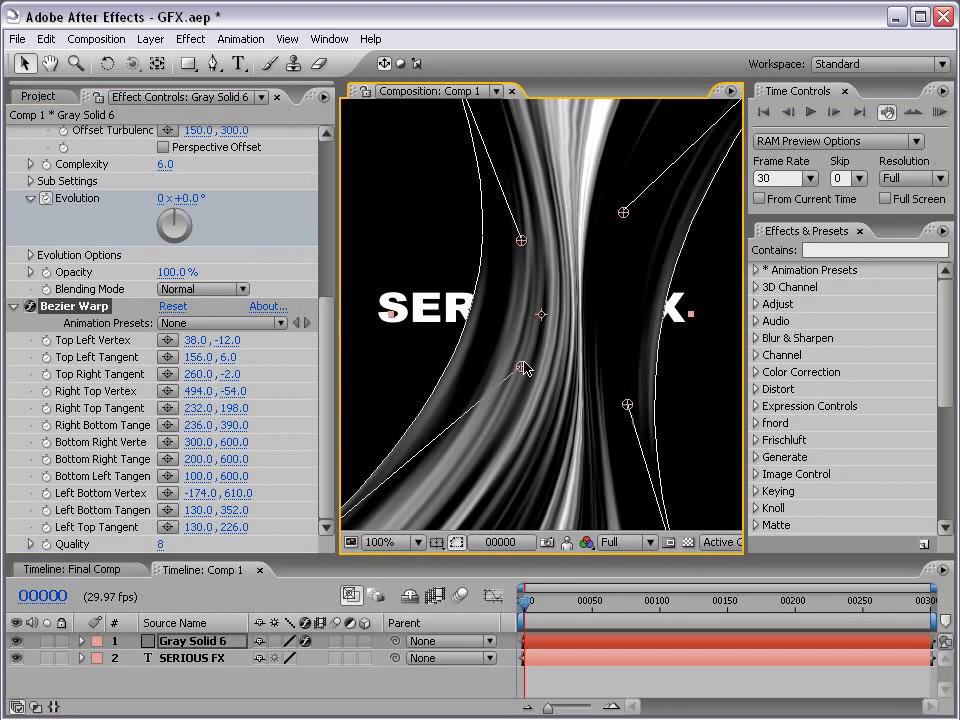
left_click_drag(521, 365, 514, 362)
key("comma")
key("grave")
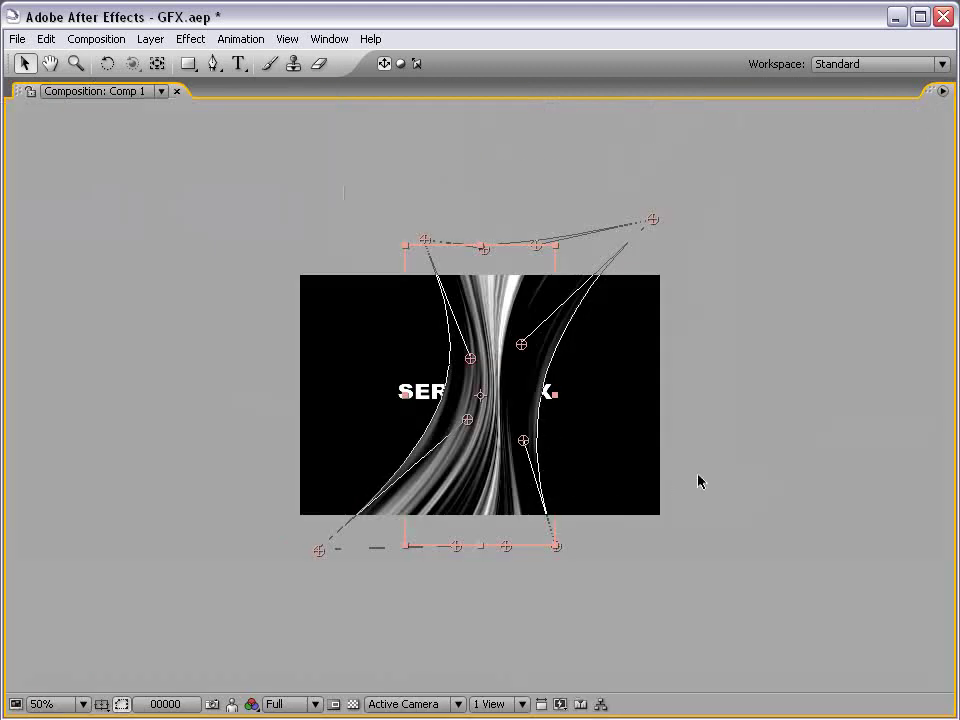
key("period")
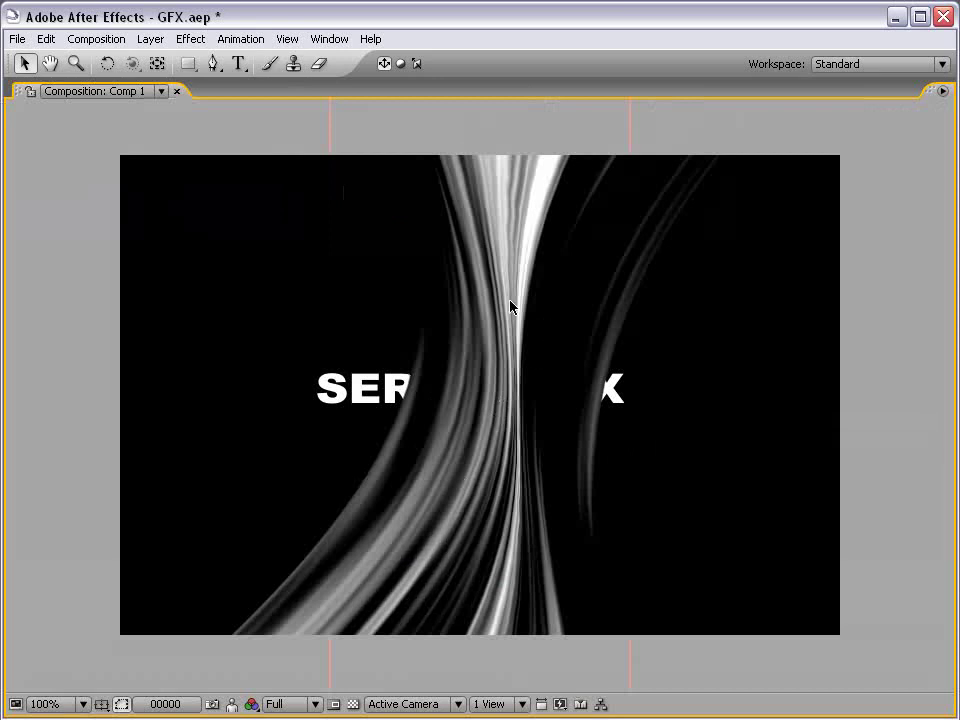
key("comma")
key("grave")
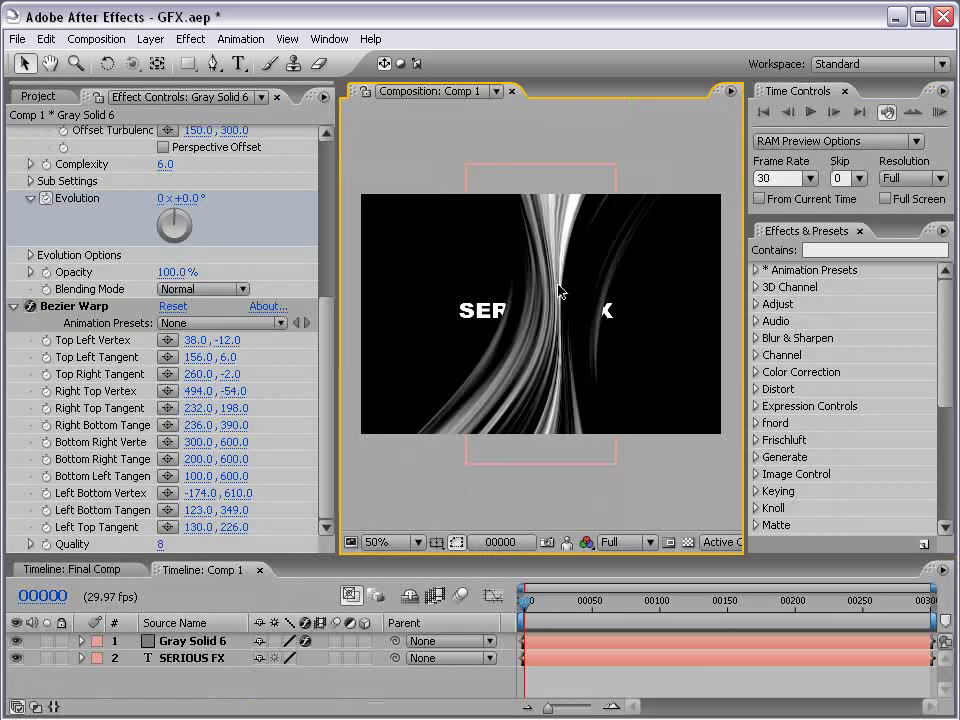
- Raise the Bezier Warp Quality from 8 to 10
left_click(328, 393)
left_click_drag(157, 548, 272, 544)
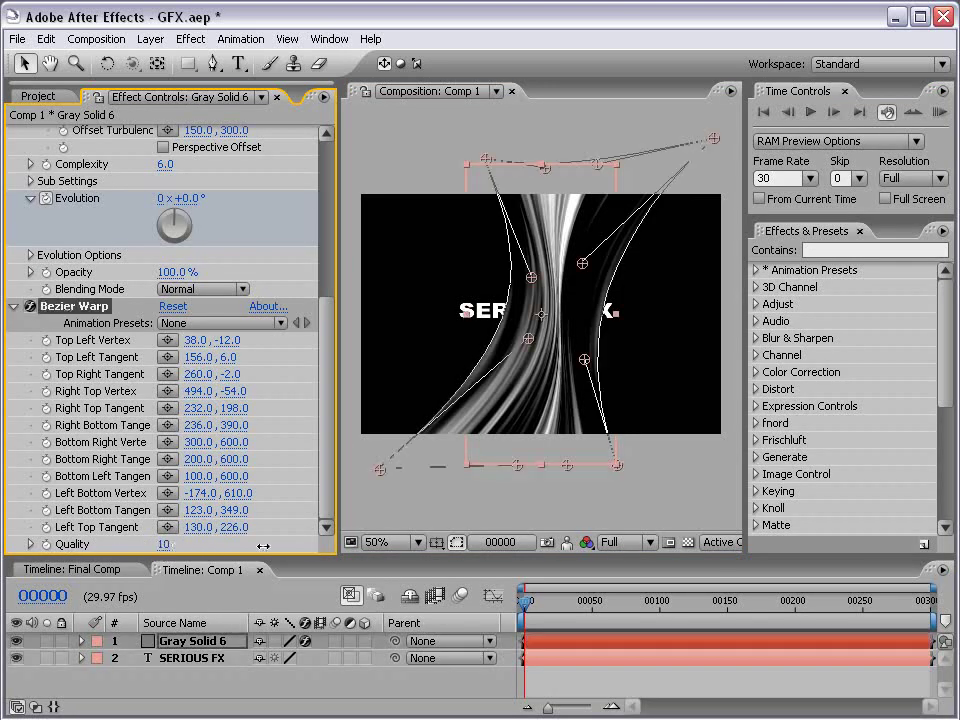
left_click(634, 448)
- Set Gray Solid 6's blend mode to Screen in the Modes column
key("period")
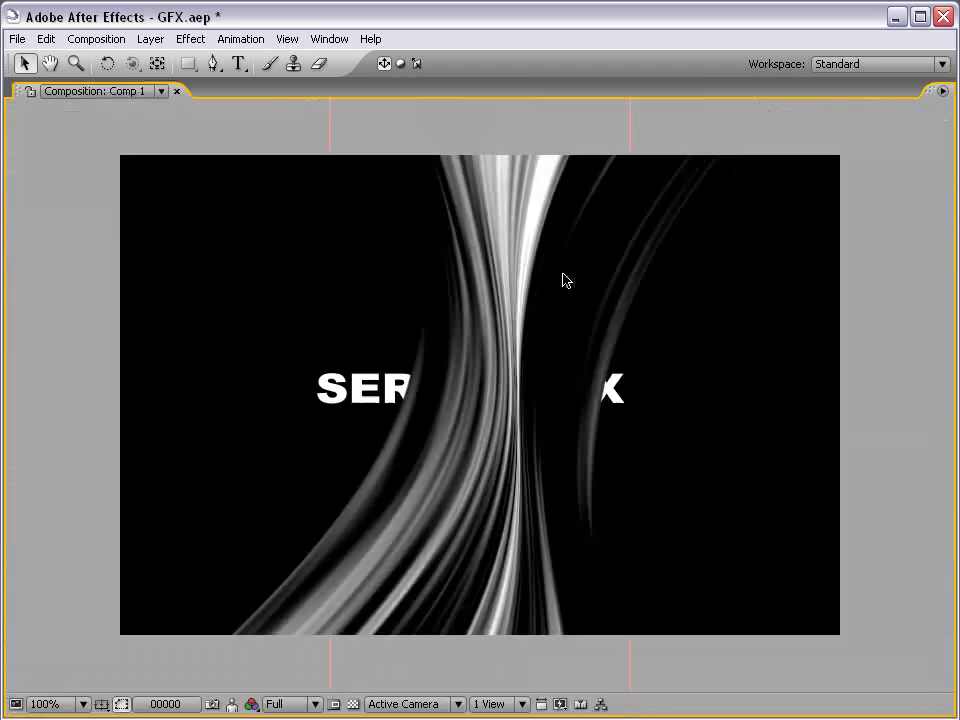
key("grave")
left_click(543, 332)
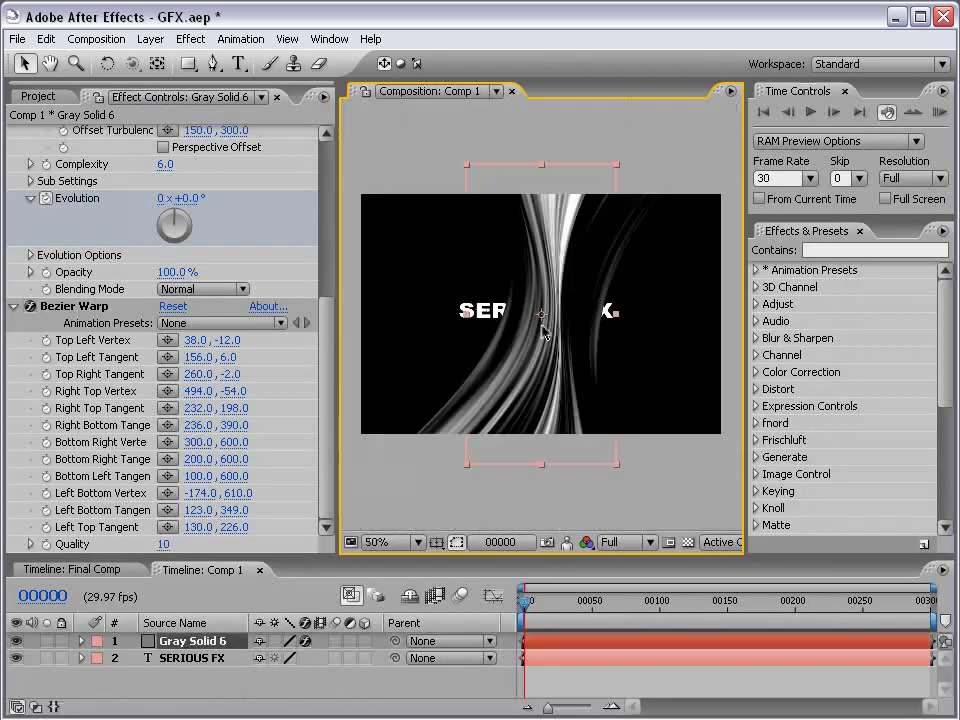
key("F4")
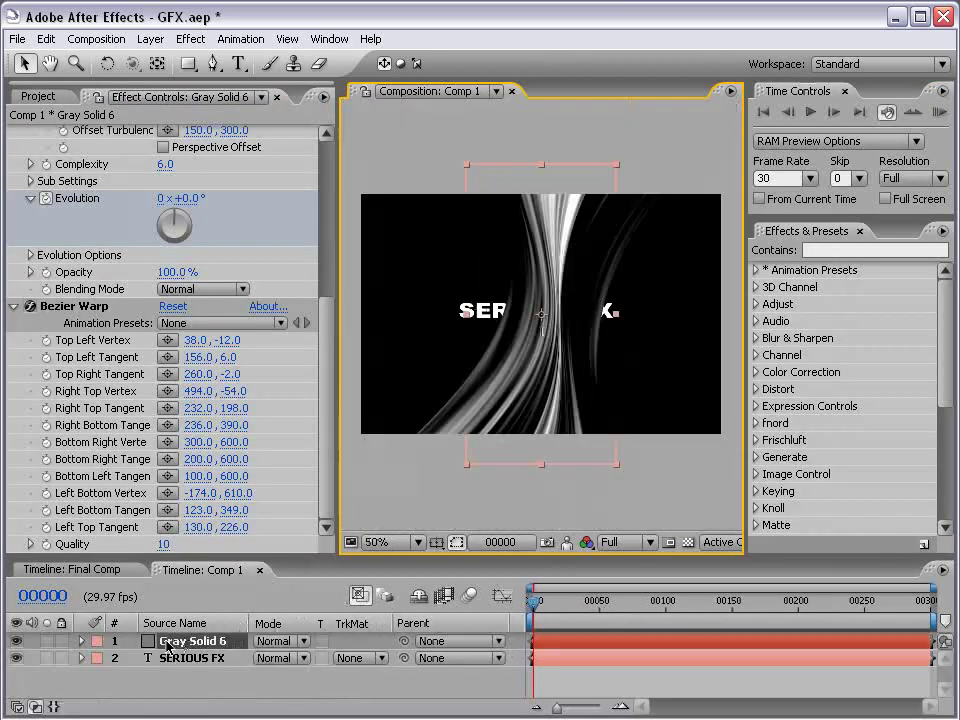
left_click(280, 641)
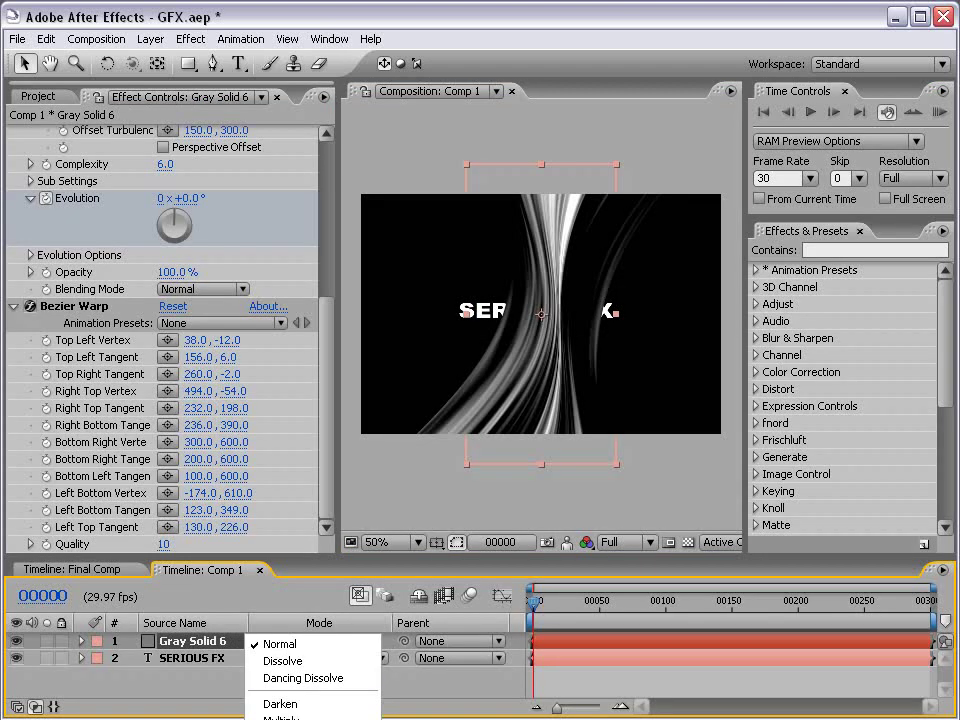
left_click(280, 716)
left_click(270, 641)
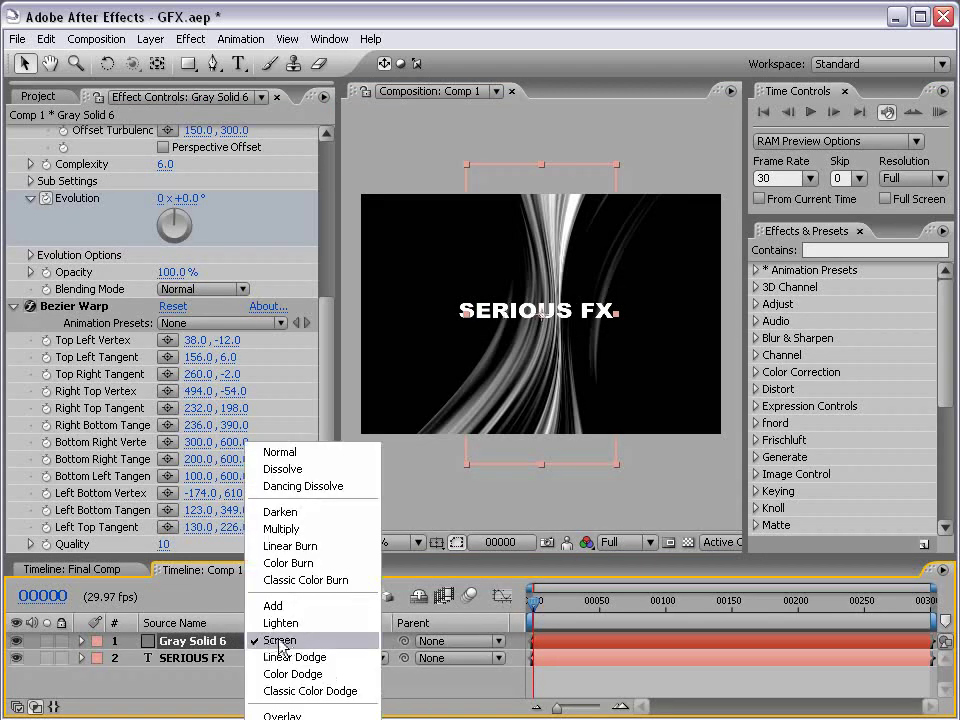
left_click(275, 641)
left_click(317, 689)
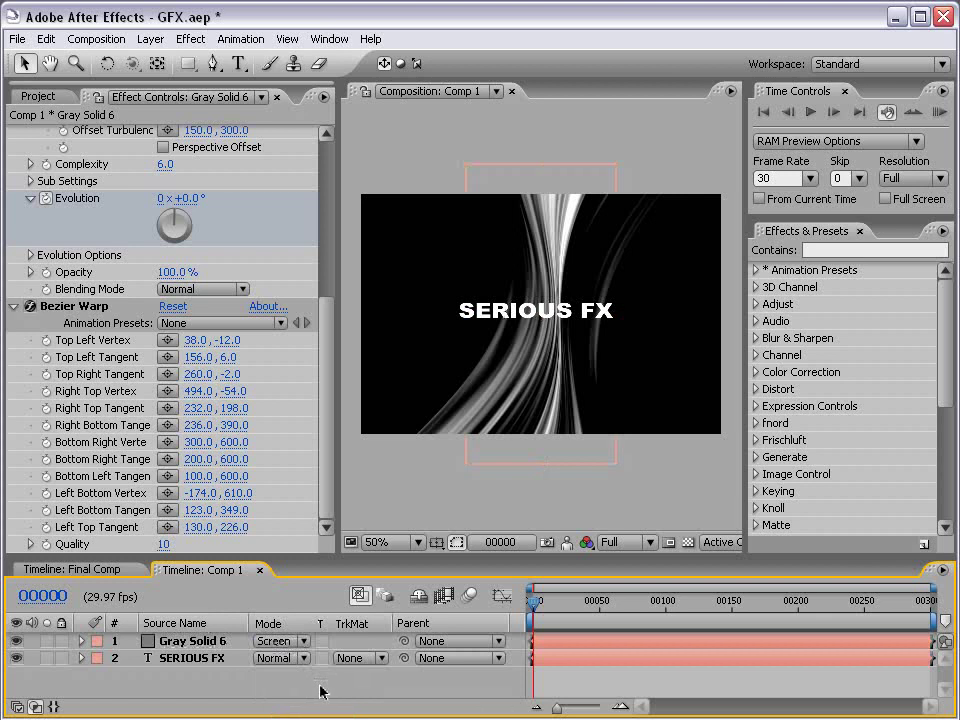
left_click(553, 643)
left_click(192, 39)
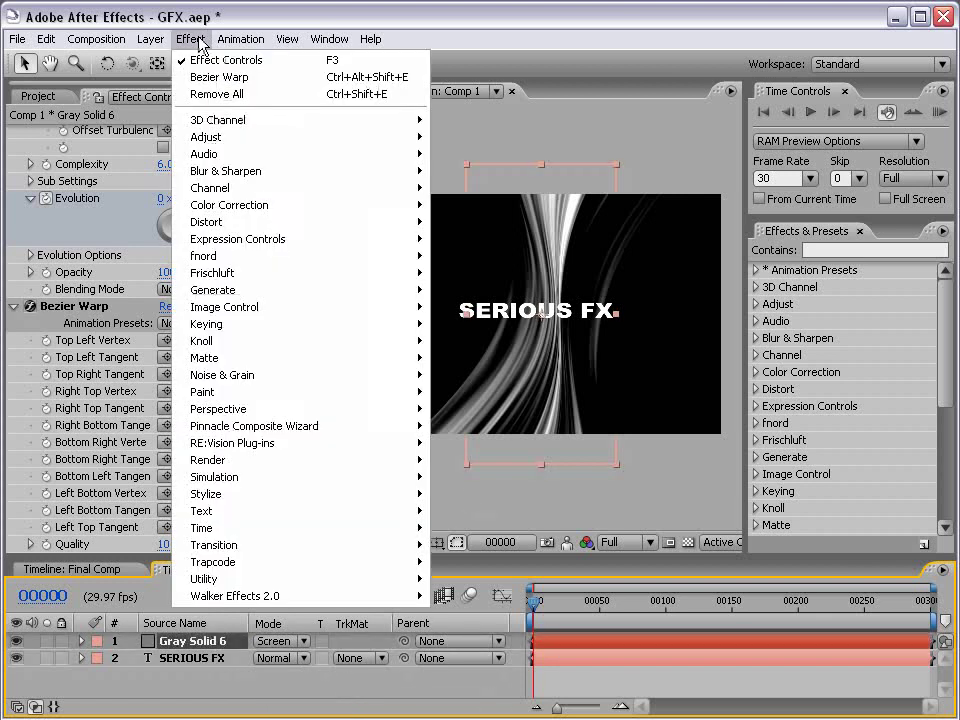
- Add Hue/Saturation with Colorize on, Colorize Hue 199° and Colorize Saturation 56
mouse_move(229, 205)
left_click(498, 494)
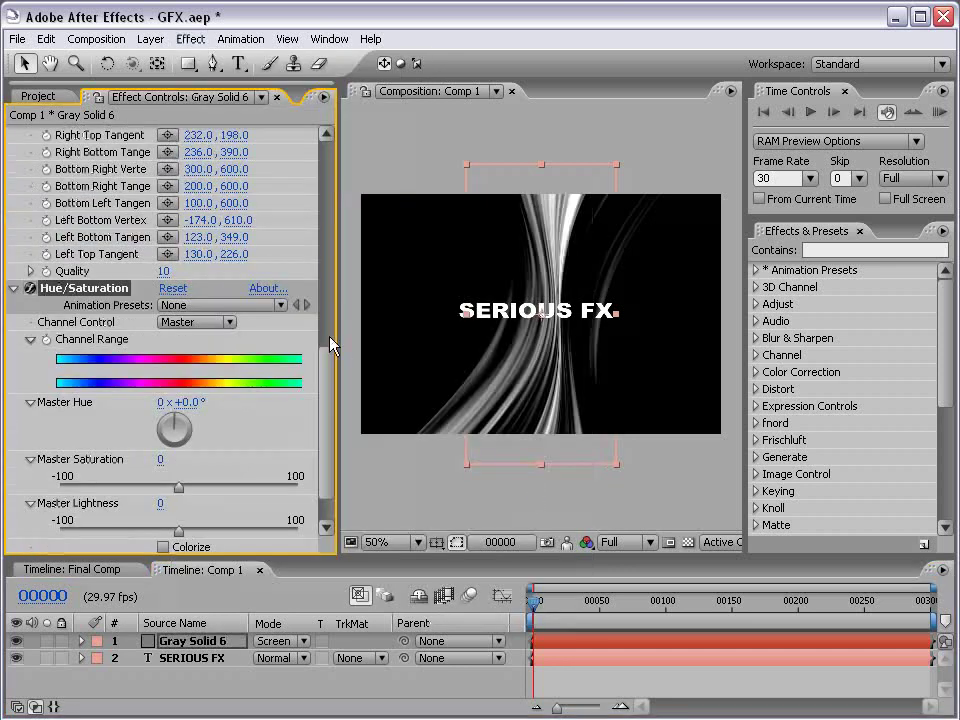
scroll(326, 345, "down", 3)
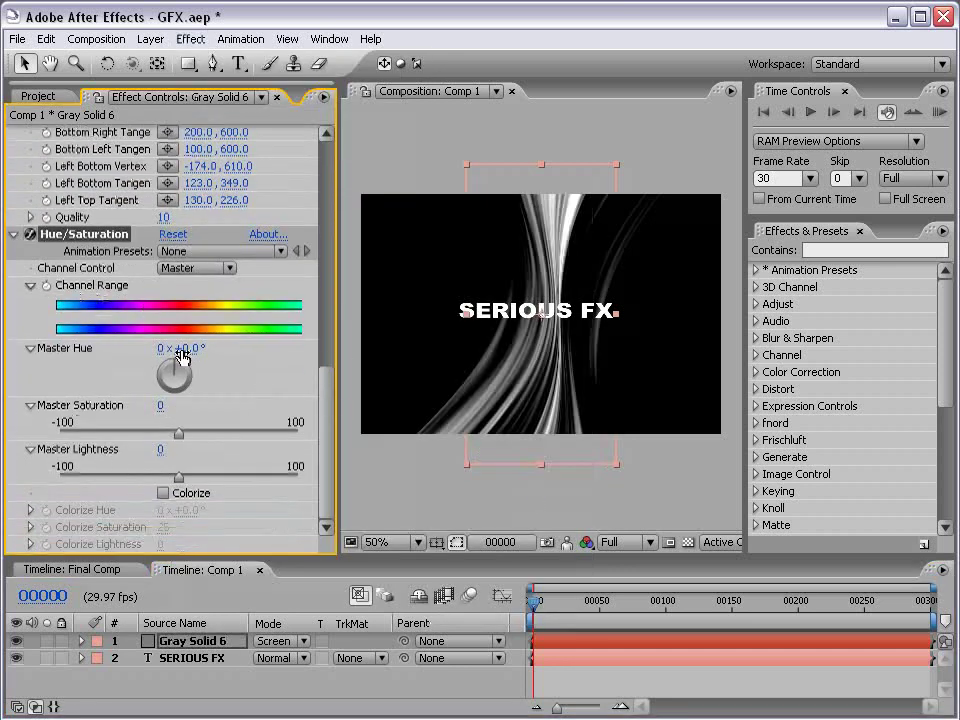
left_click(163, 493)
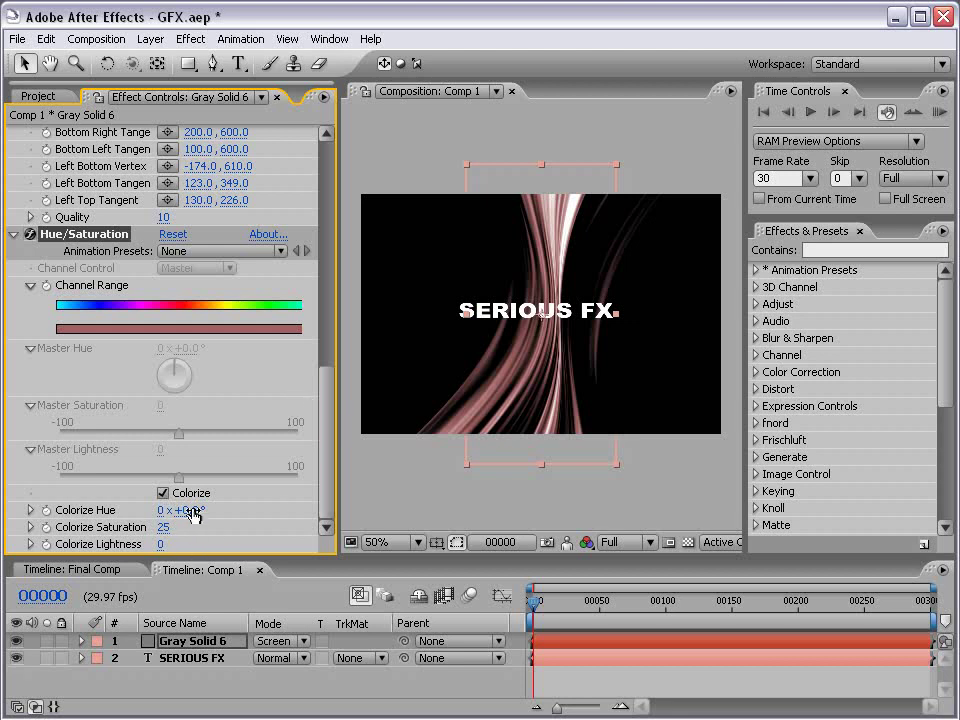
left_click_drag(191, 510, 380, 507)
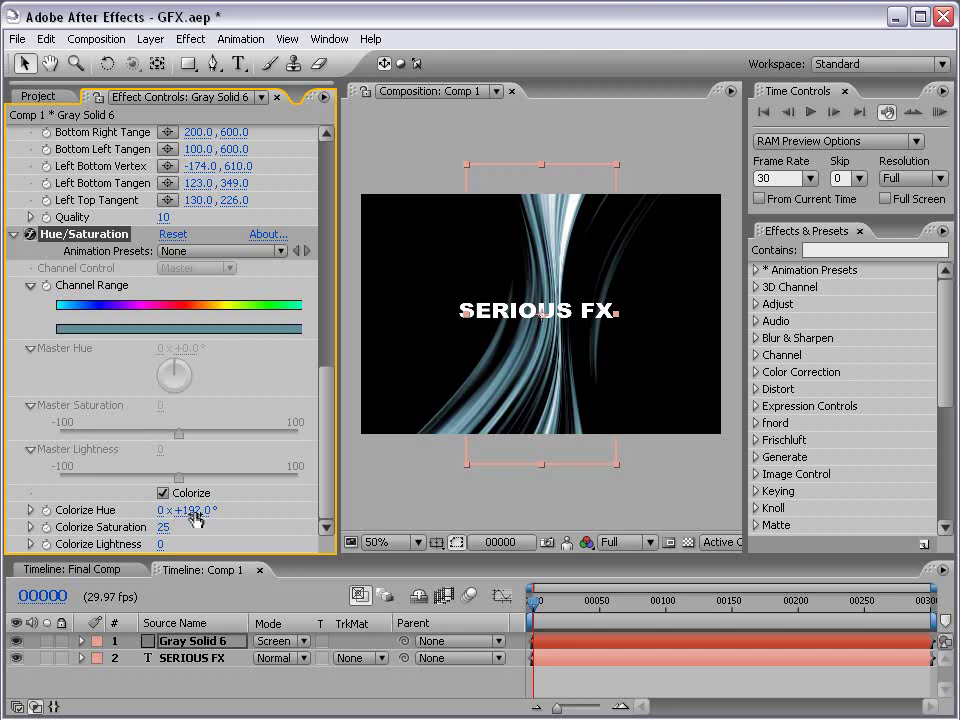
left_click_drag(186, 510, 203, 511)
left_click_drag(176, 527, 193, 527)
- Add Glow to the streaks and raise Glow Radius from 10 to 80
left_click(190, 39)
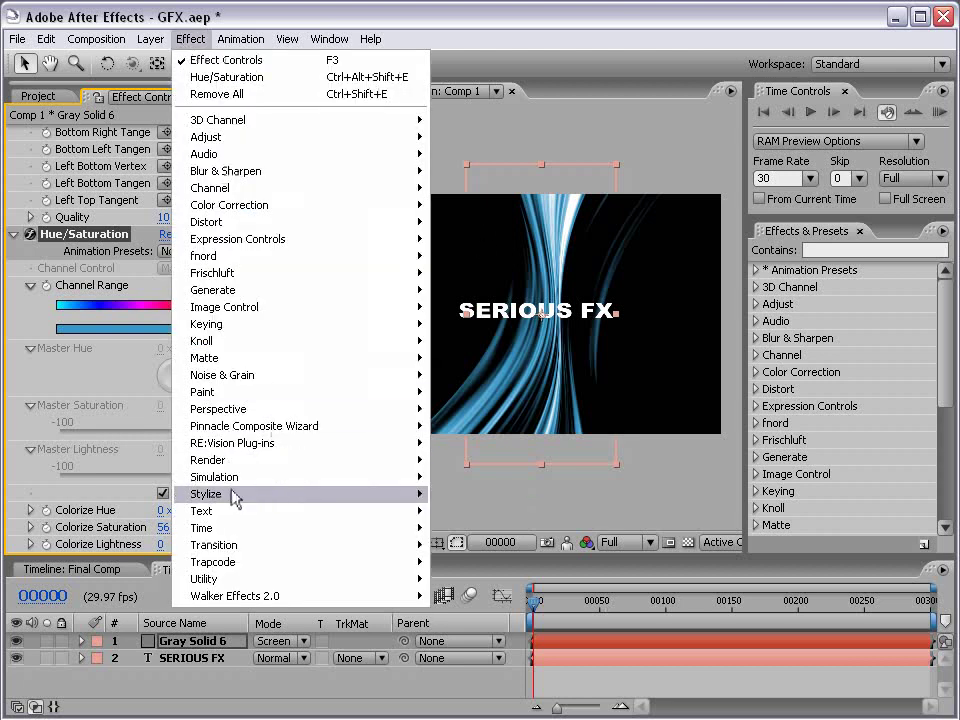
mouse_move(206, 494)
left_click(465, 628)
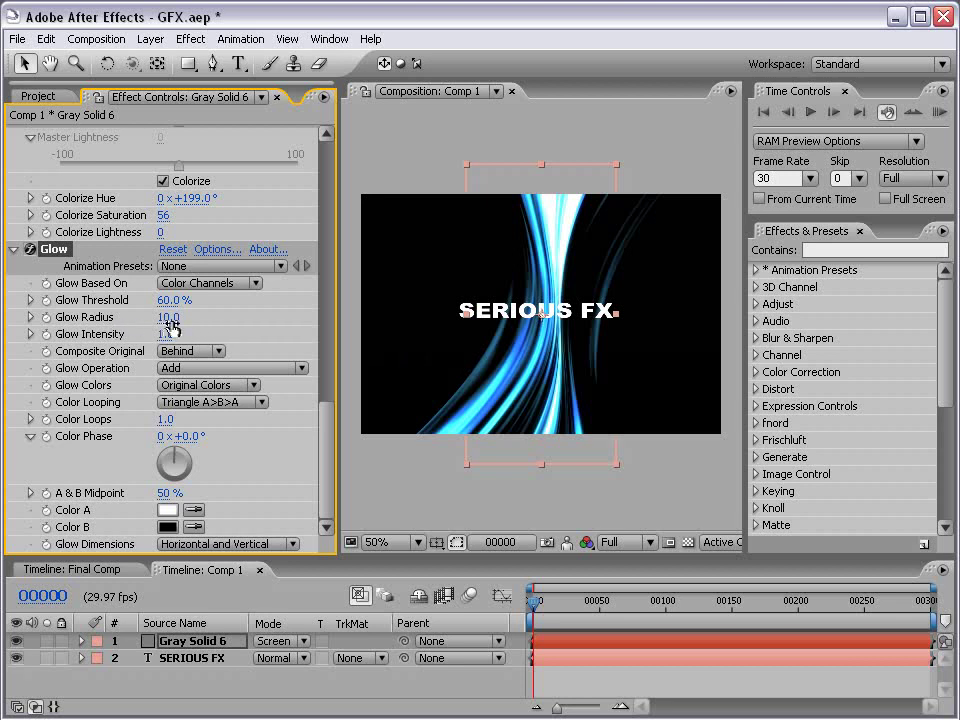
left_click_drag(168, 317, 240, 319)
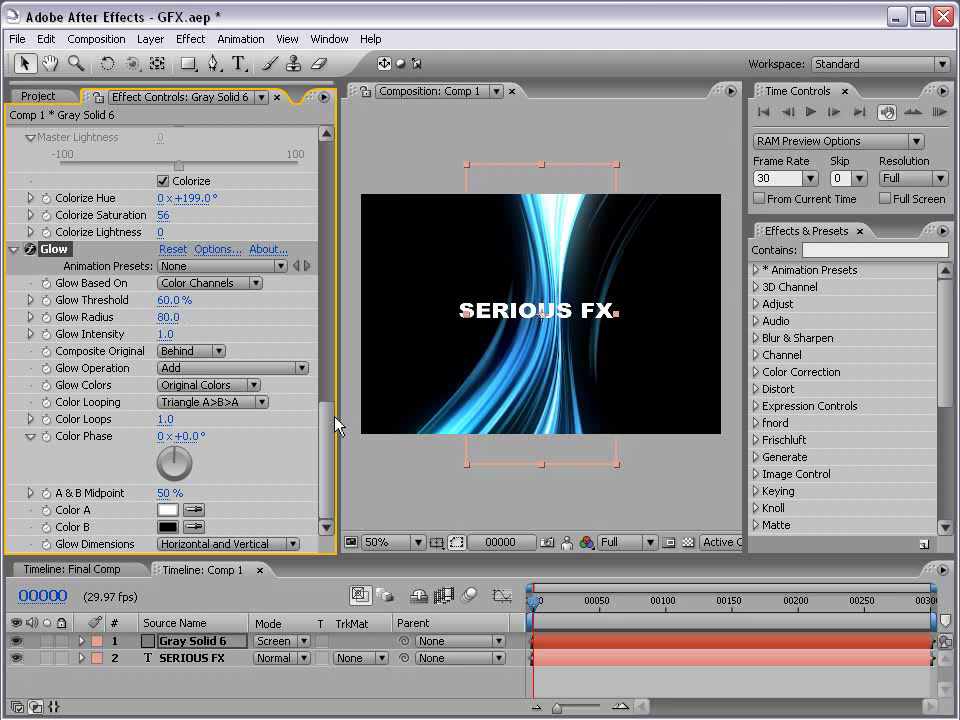
- Trial a Fractal Noise brightness change and undo it, keeping -85
left_click_drag(326, 419, 327, 160)
key("slash")
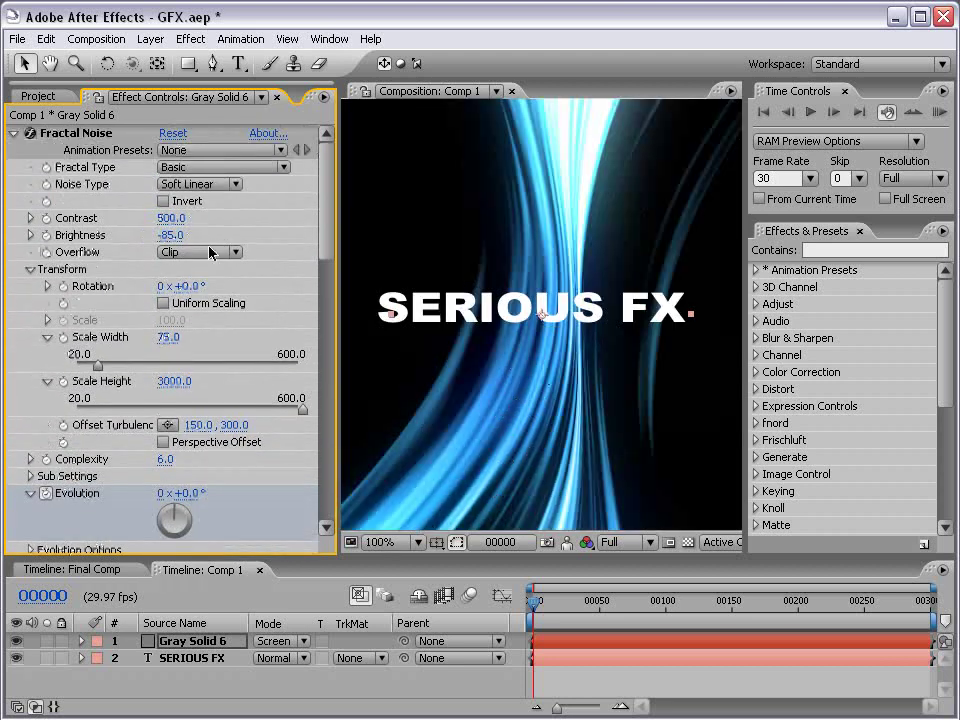
left_click_drag(168, 235, 181, 235)
key("ctrl+z")
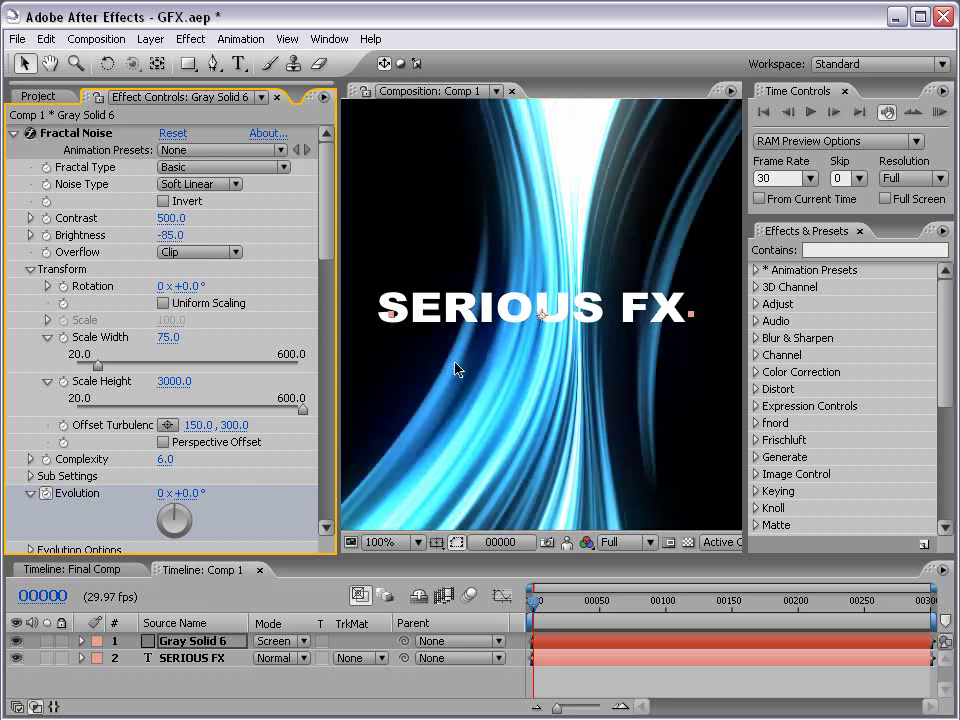
key("comma")
key("comma")
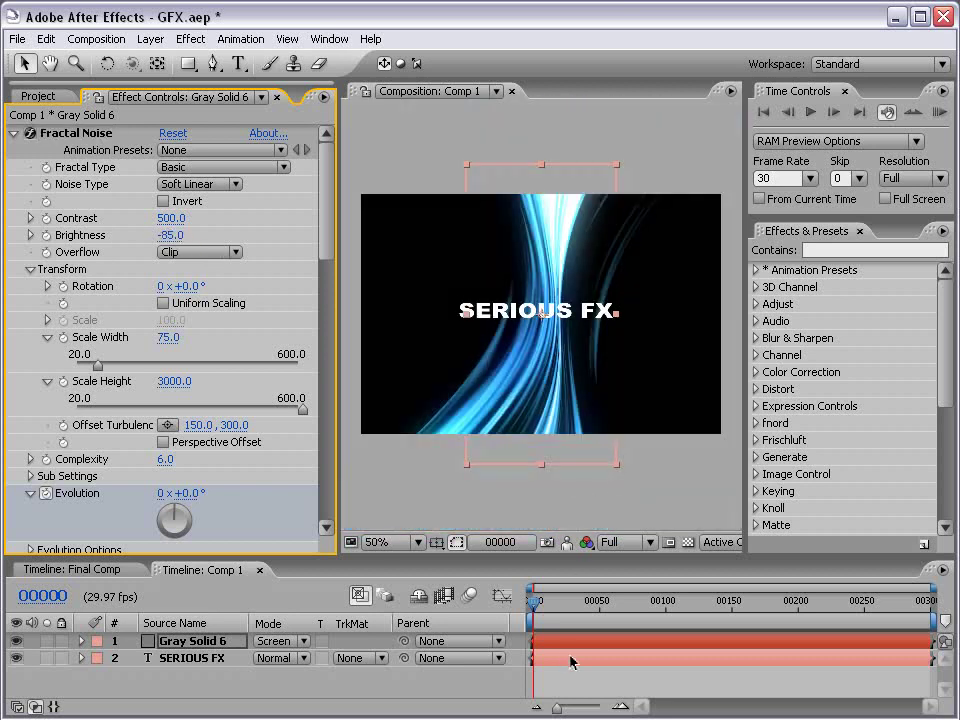
left_click(580, 678)
left_click(553, 643)
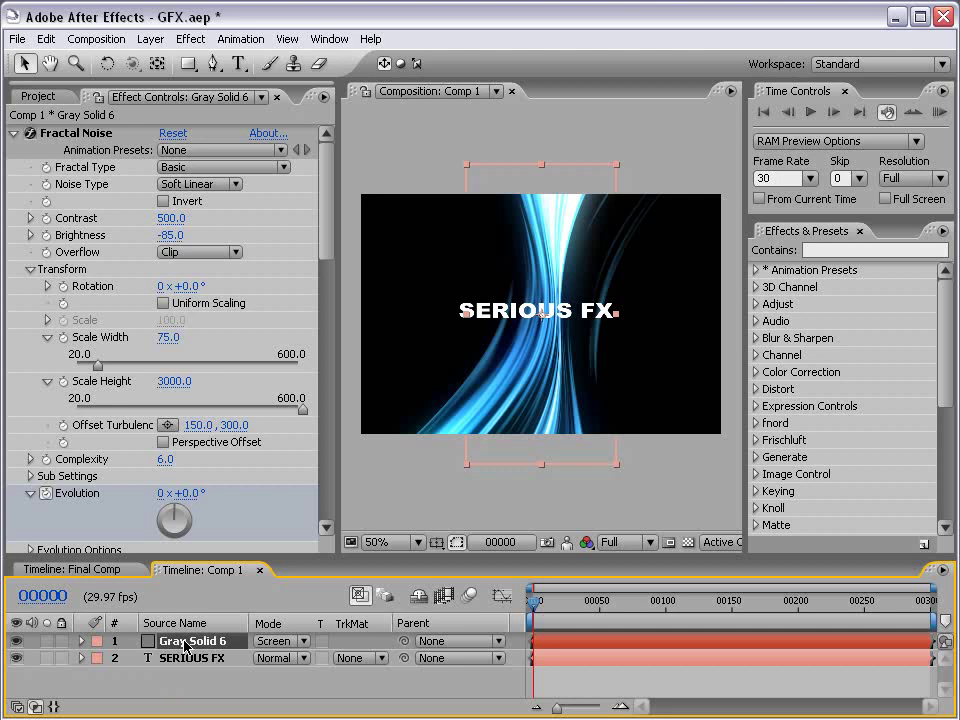
- Duplicate Gray Solid 6 and move the copy to the right
scroll(200, 480, "down", 10)
key("ctrl+d")
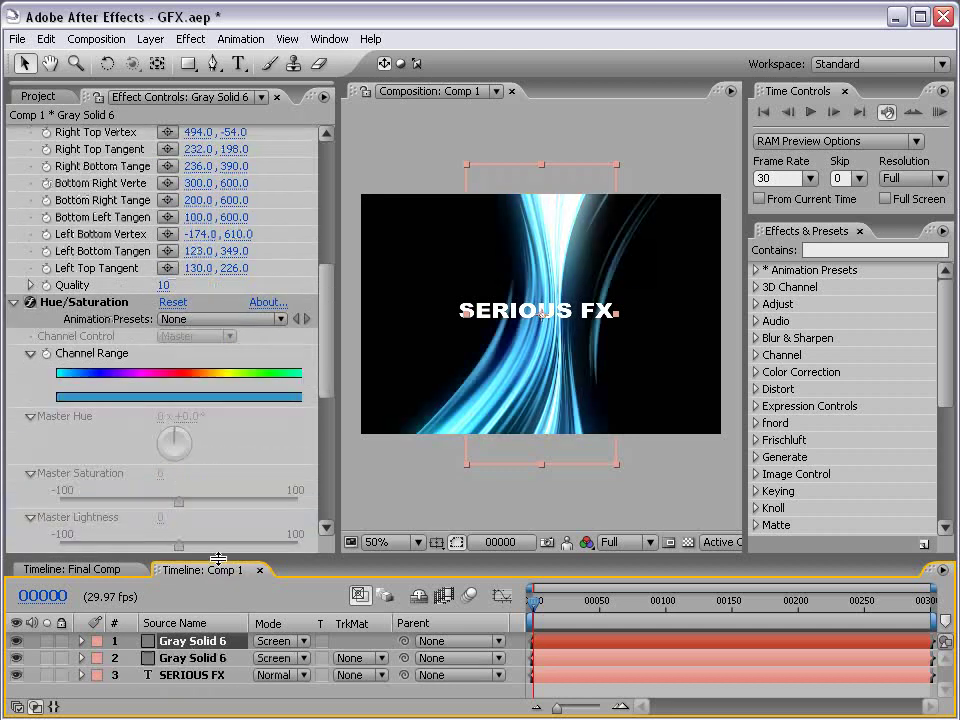
left_click_drag(550, 388, 665, 388)
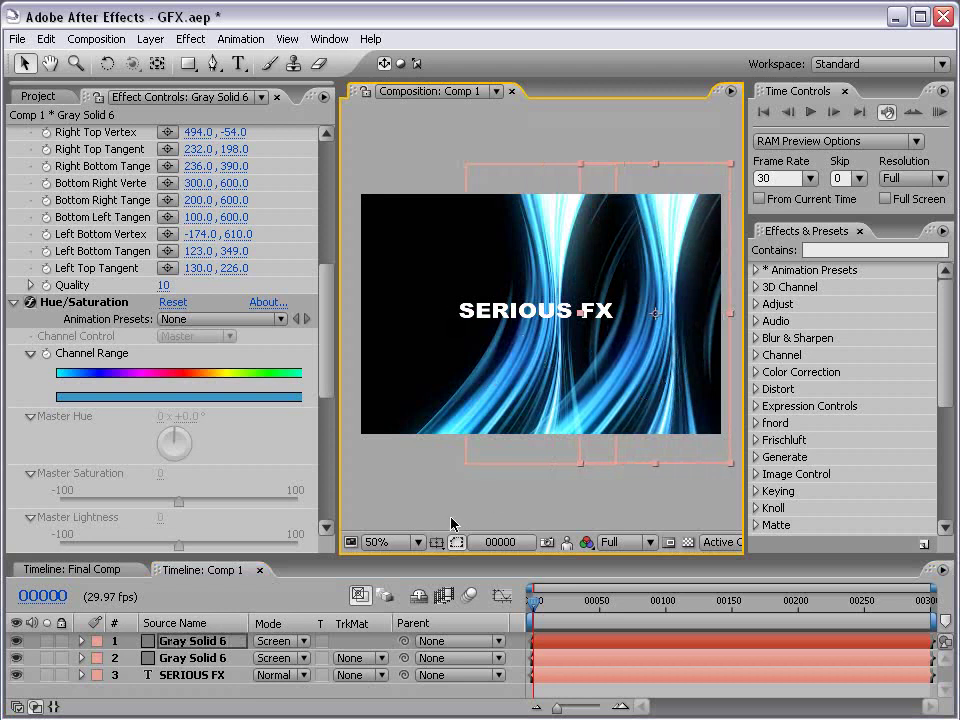
- Rename the top streak layer 'Green' and the second 'Blue'
left_click(190, 641)
key("Return")
type("Gree")
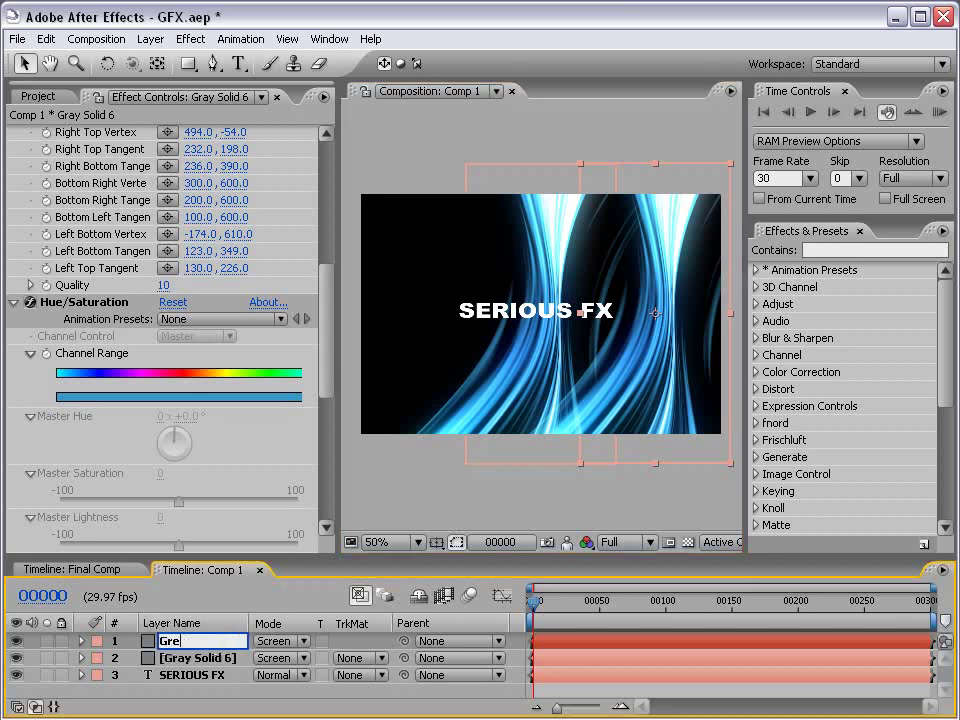
type("n")
key("Return")
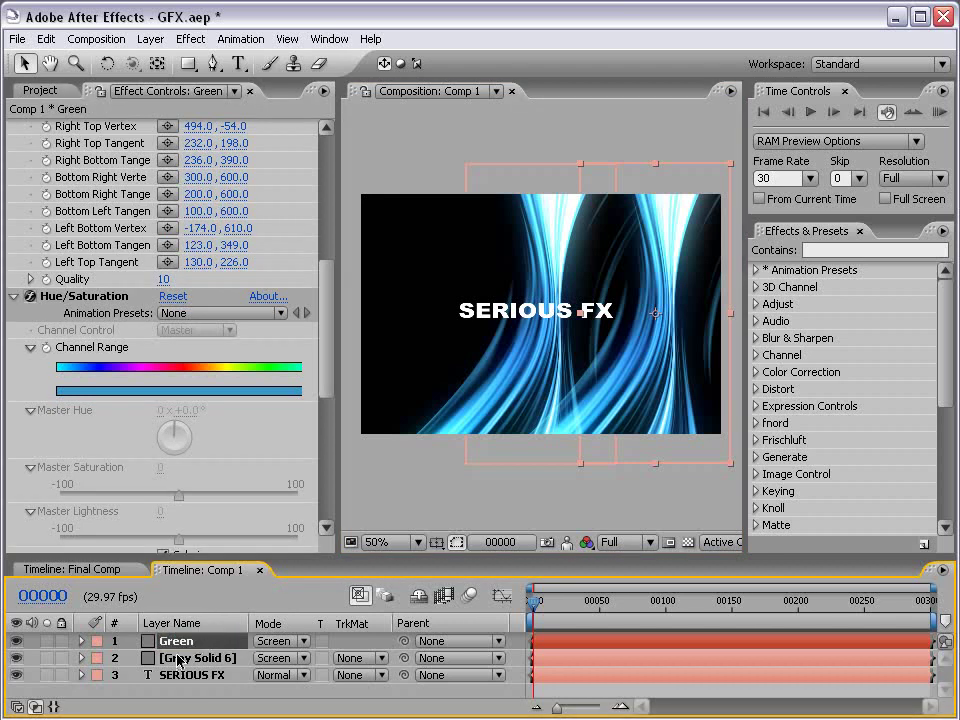
left_click(178, 660)
key("Return")
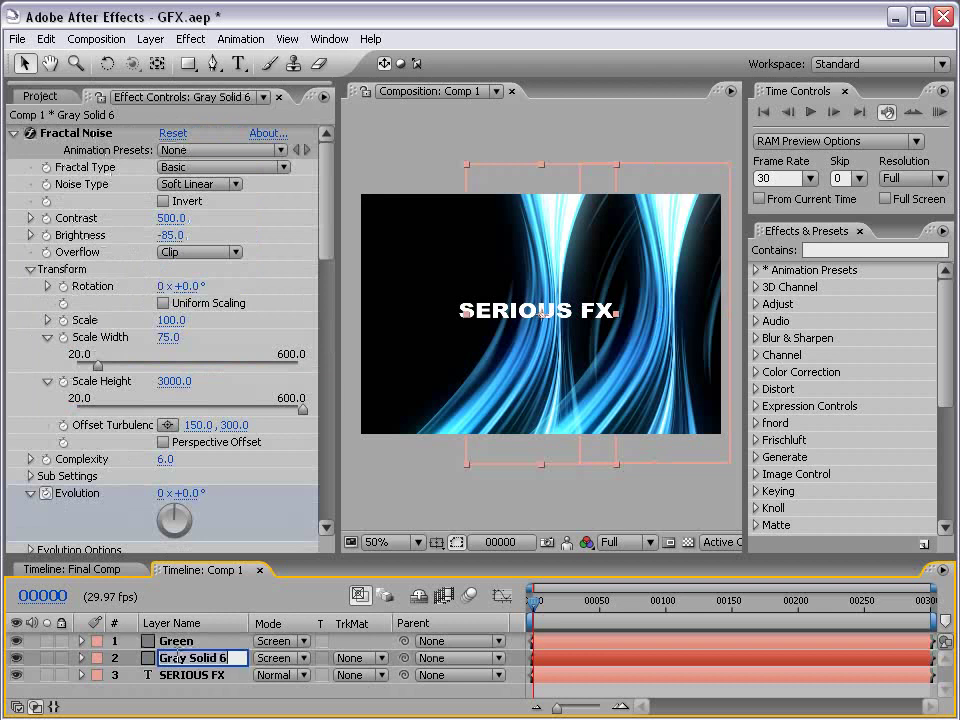
type("Blue")
key("Return")
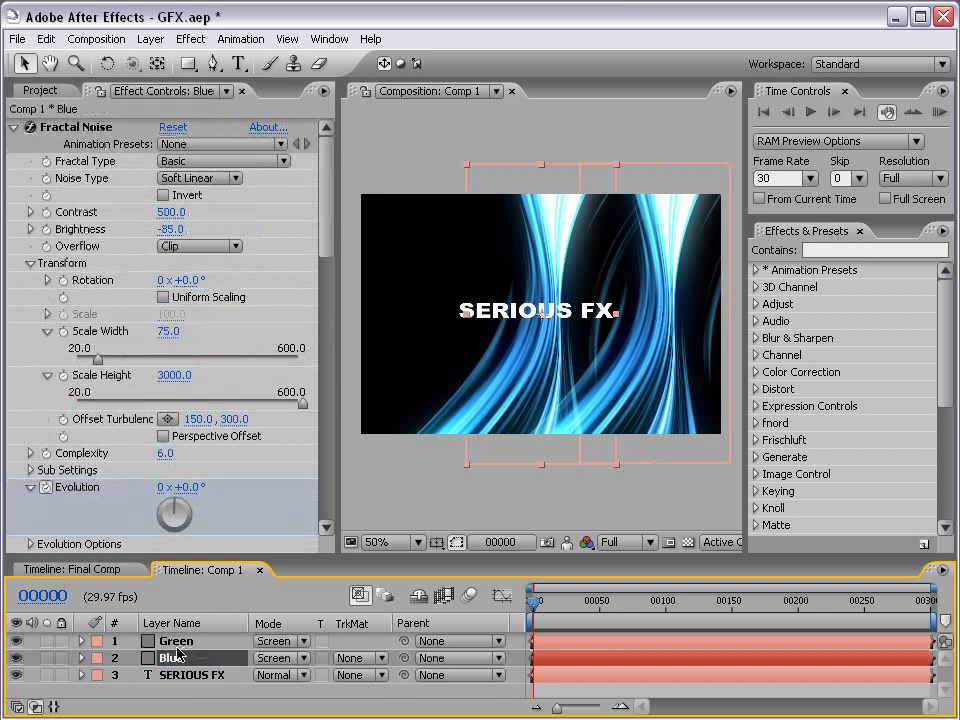
- Colorize the Green layer's streaks with Hue/Saturation at hue 128° and saturation 42
left_click(176, 641)
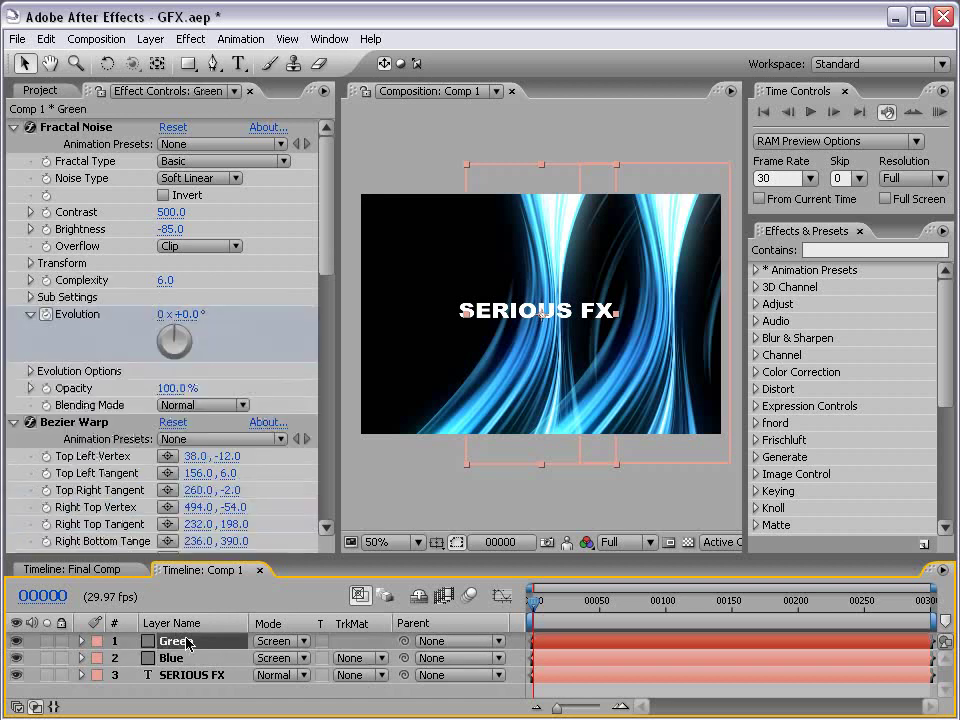
left_click_drag(326, 227, 326, 376)
scroll(200, 310, "down", 2)
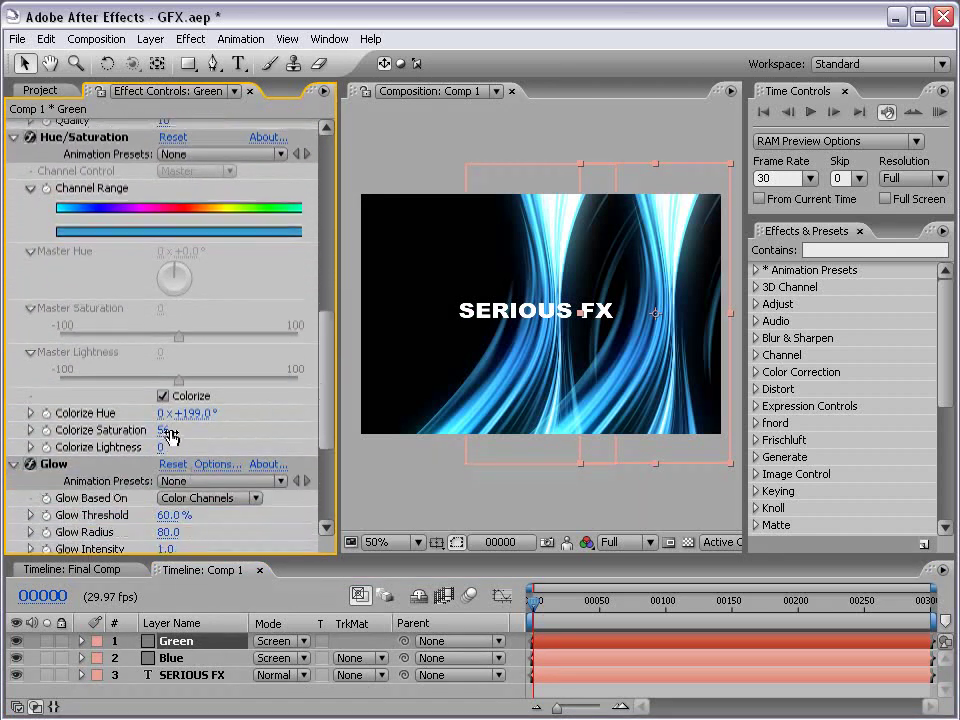
left_click_drag(191, 418, 478, 408)
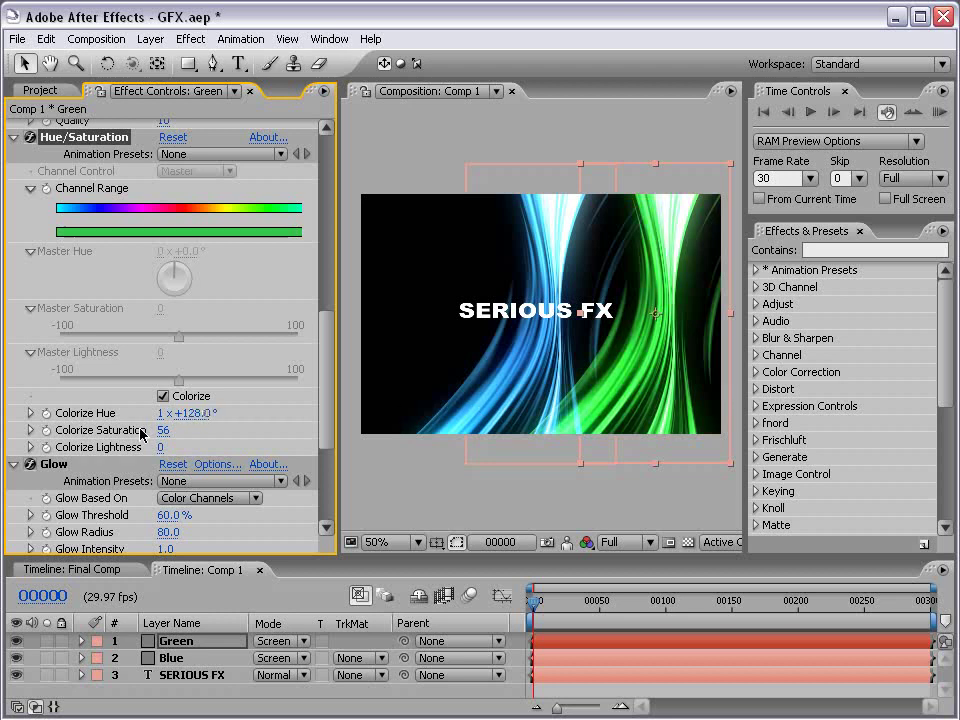
left_click_drag(161, 430, 173, 430)
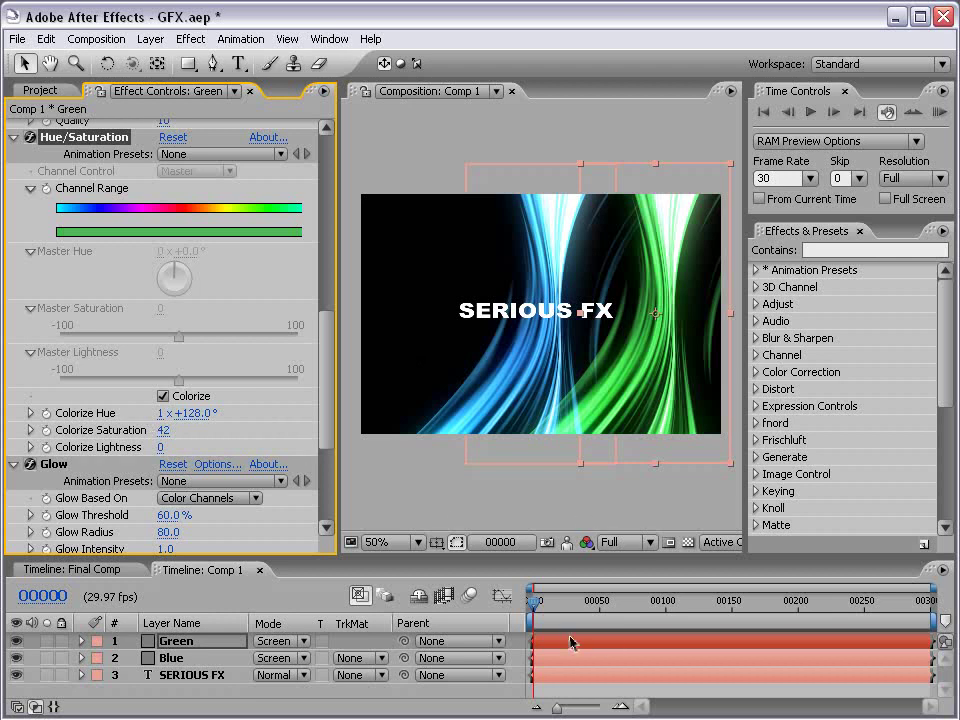
- Drag the green streaks' Bezier Warp corners and curves outward into a wider shape
left_click_drag(328, 358, 244, 253)
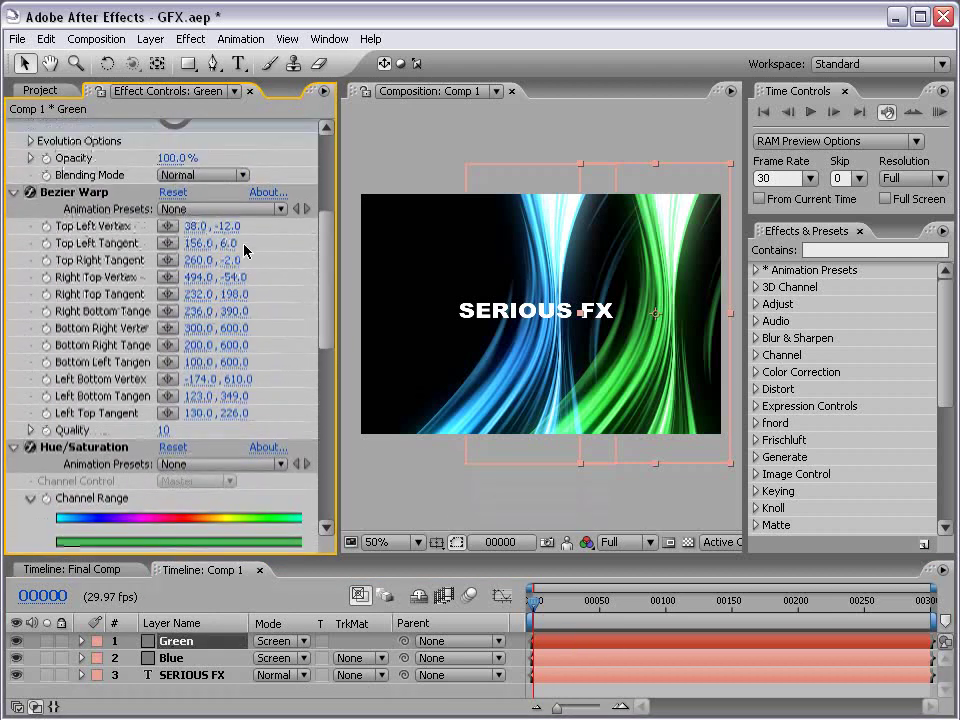
left_click(84, 195)
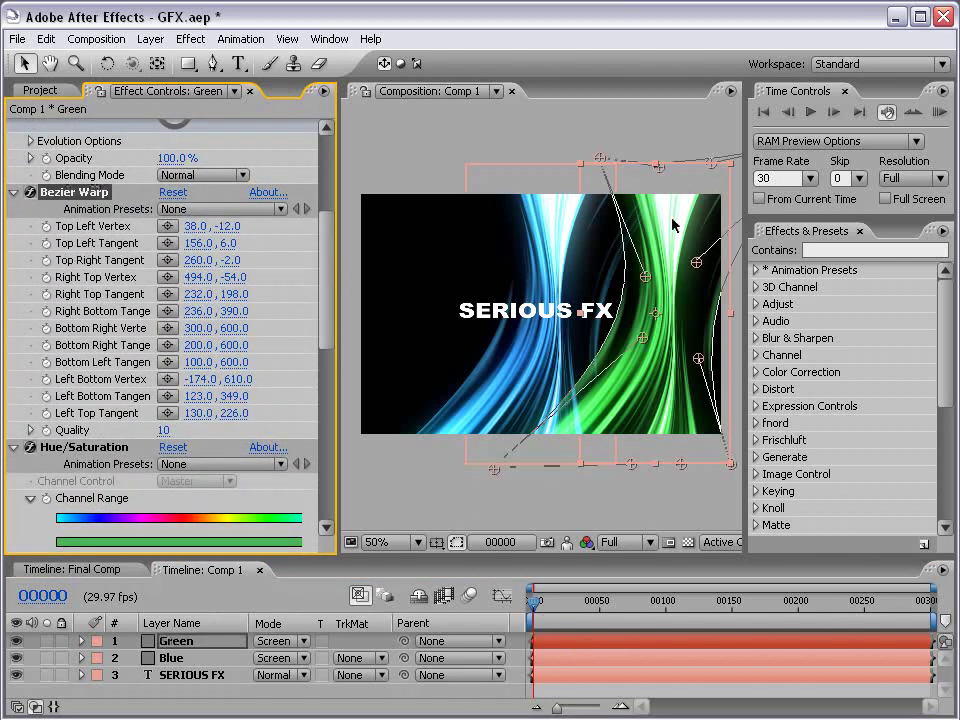
left_click_drag(674, 224, 622, 226)
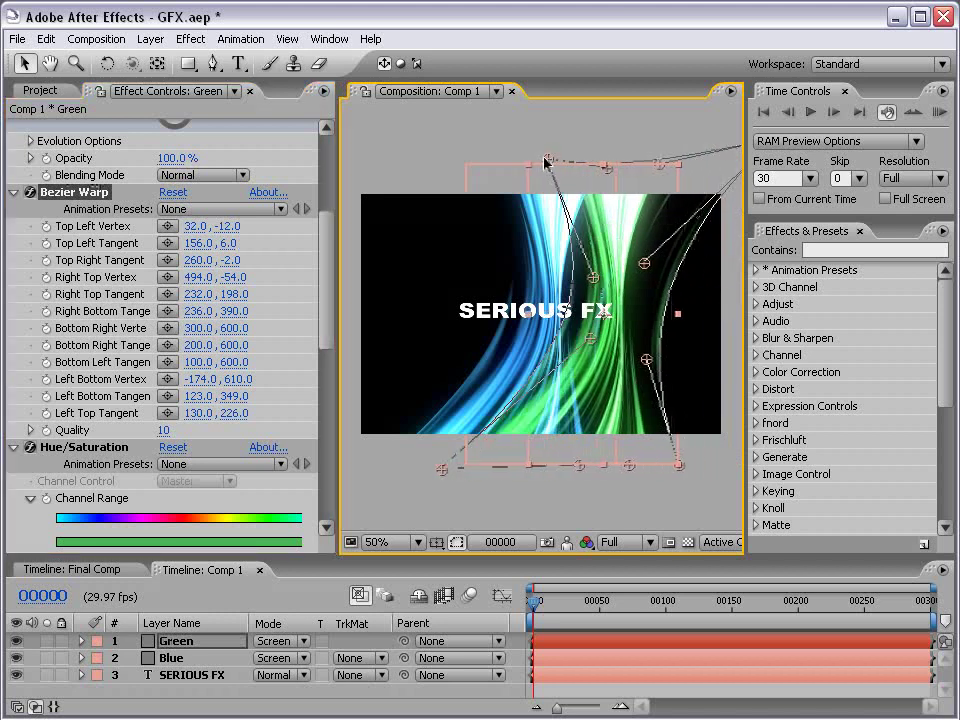
left_click_drag(546, 160, 531, 160)
left_click_drag(593, 277, 584, 312)
left_click_drag(436, 476, 425, 474)
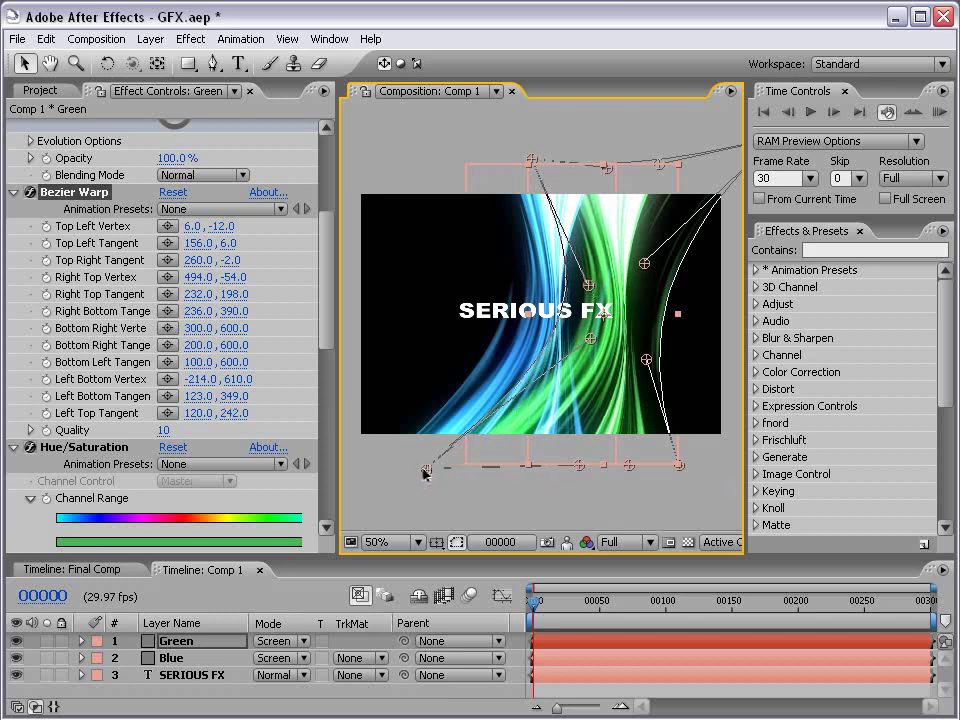
left_click_drag(679, 466, 691, 468)
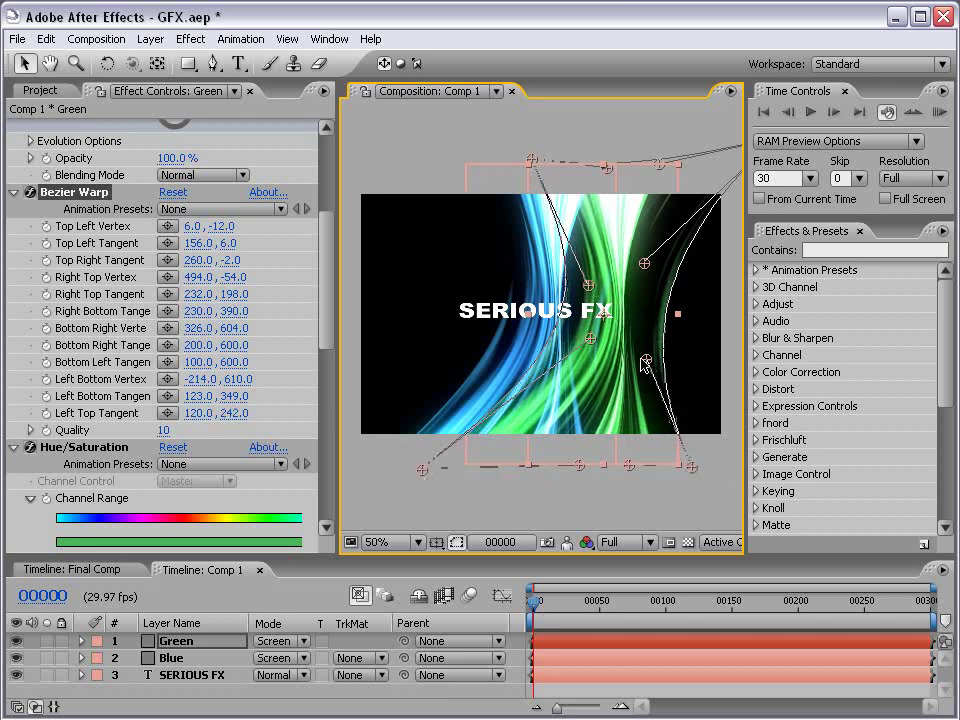
left_click_drag(647, 358, 640, 358)
- Hide the warp handles and slide the green streaks left onto the blue streaks
key("comma")
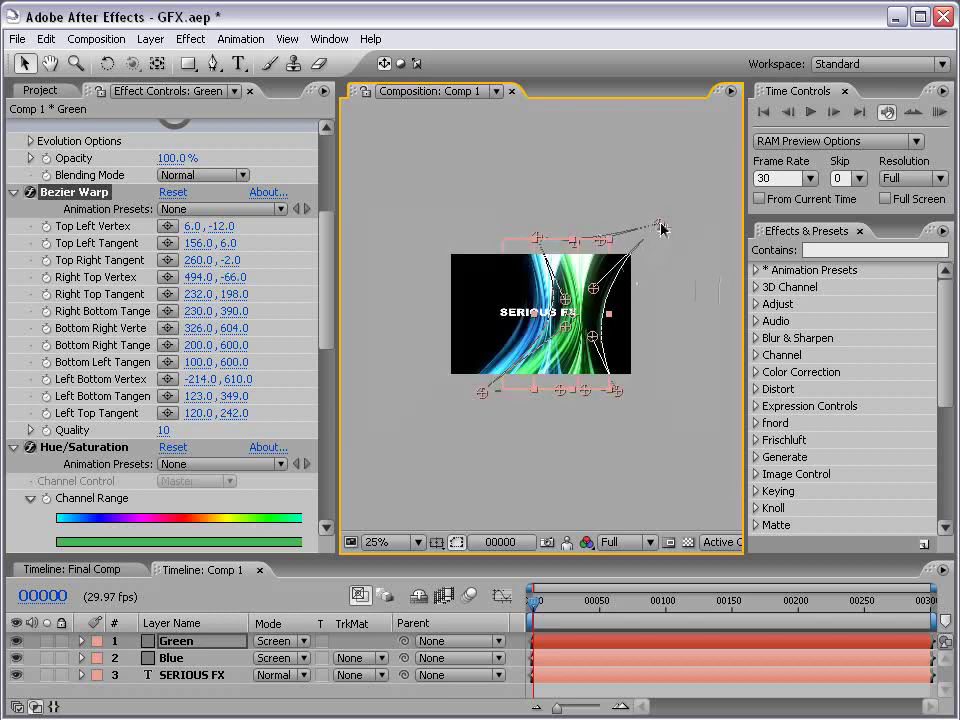
key("period")
key("grave")
key("period")
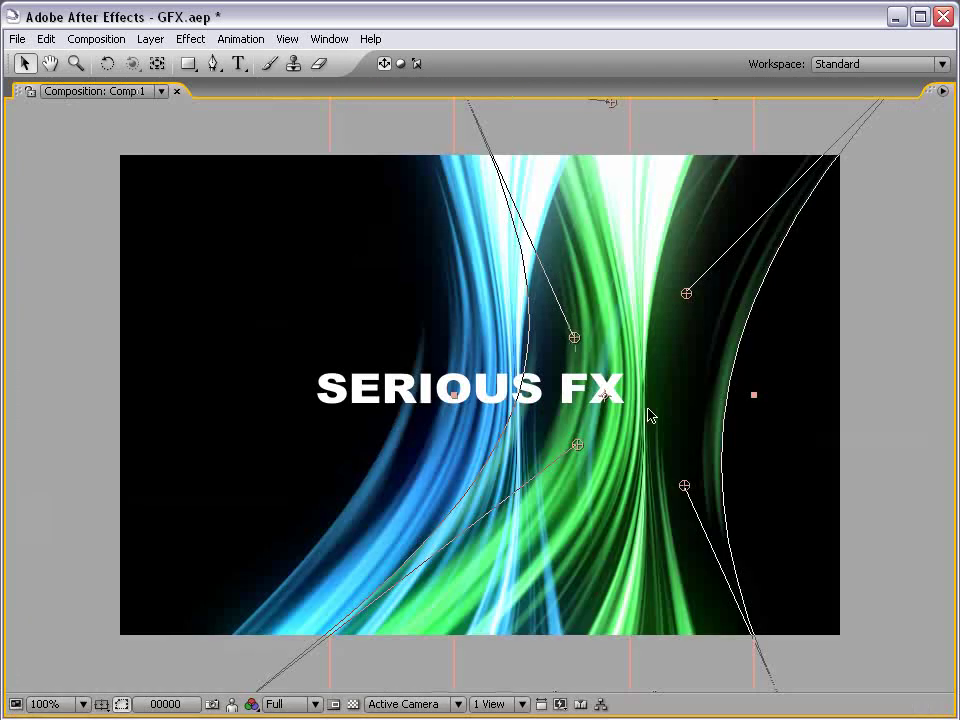
key("grave")
key("comma")
left_click(616, 491)
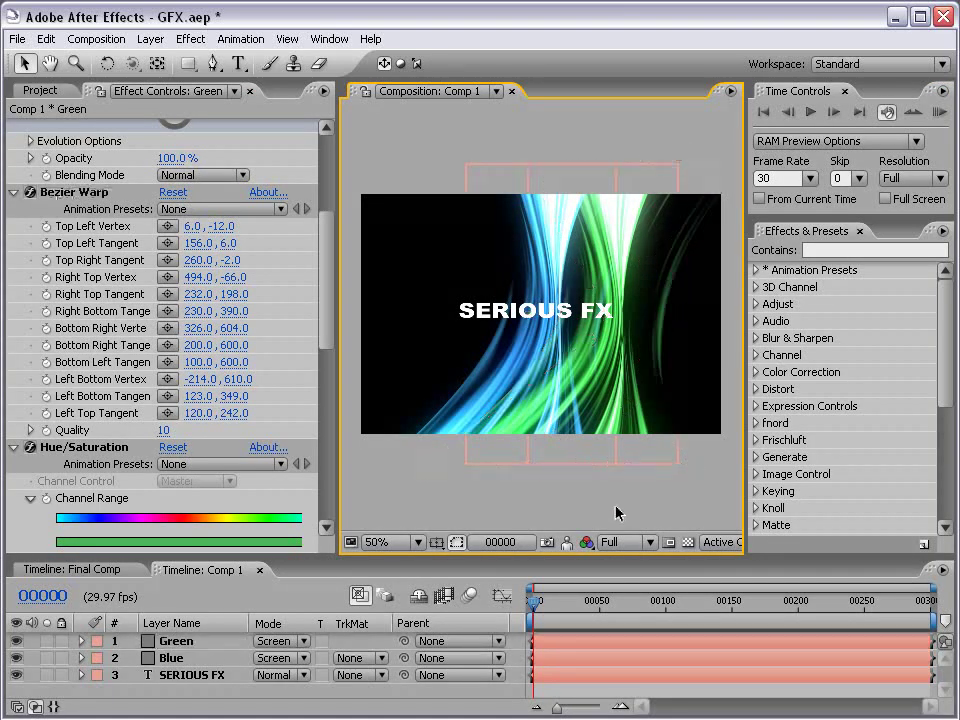
left_click_drag(621, 418, 563, 420)
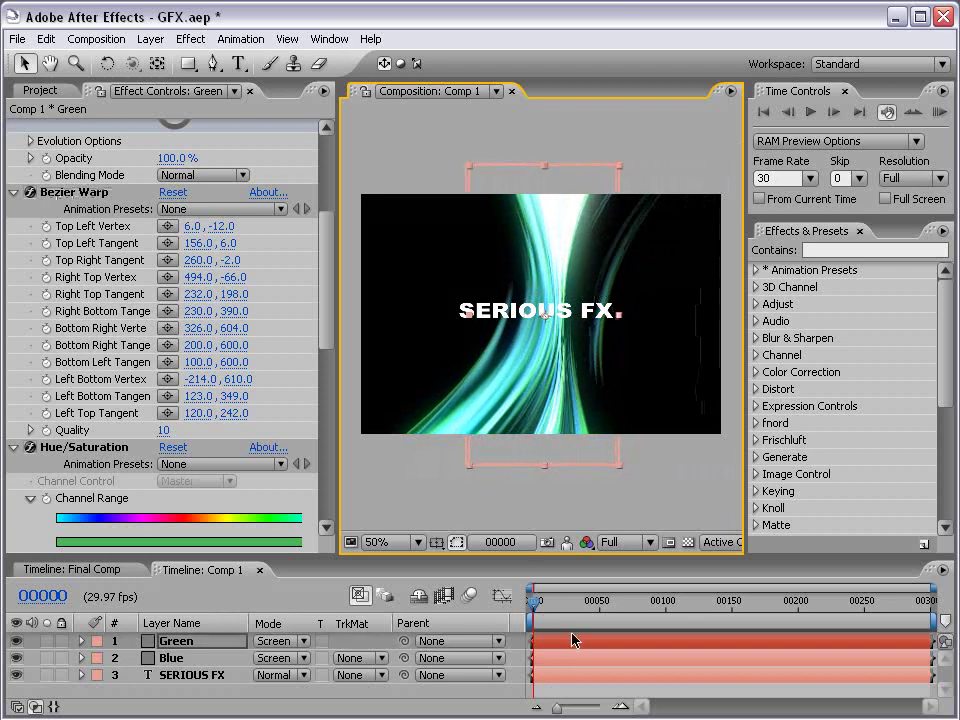
- End the Green layer earlier and set its noise to contrast 562, brightness -111
left_click(176, 643)
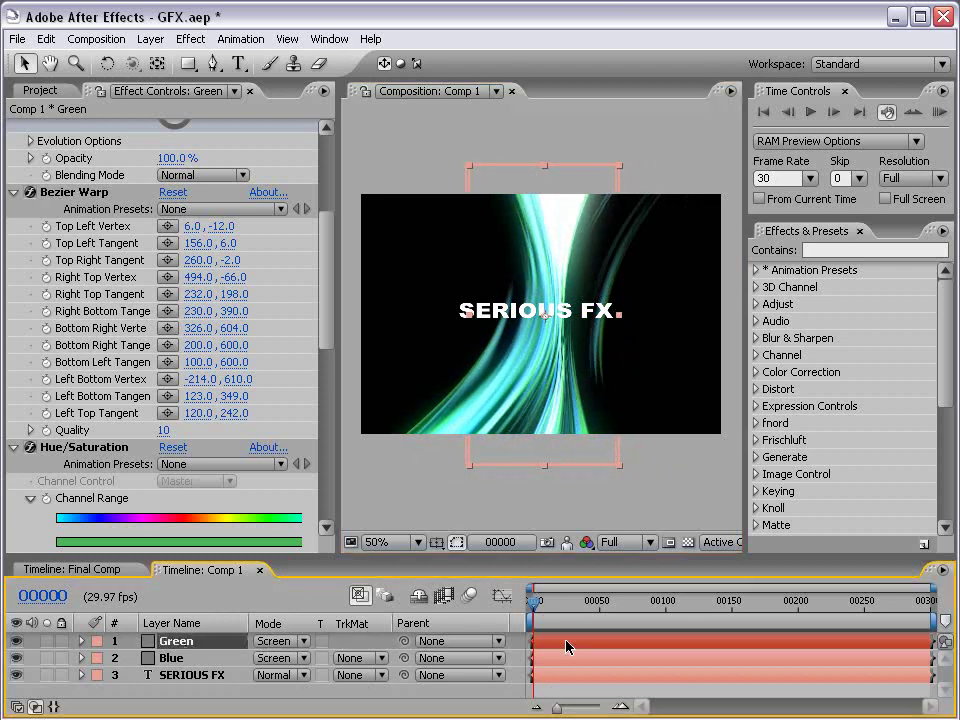
left_click_drag(743, 649, 681, 645)
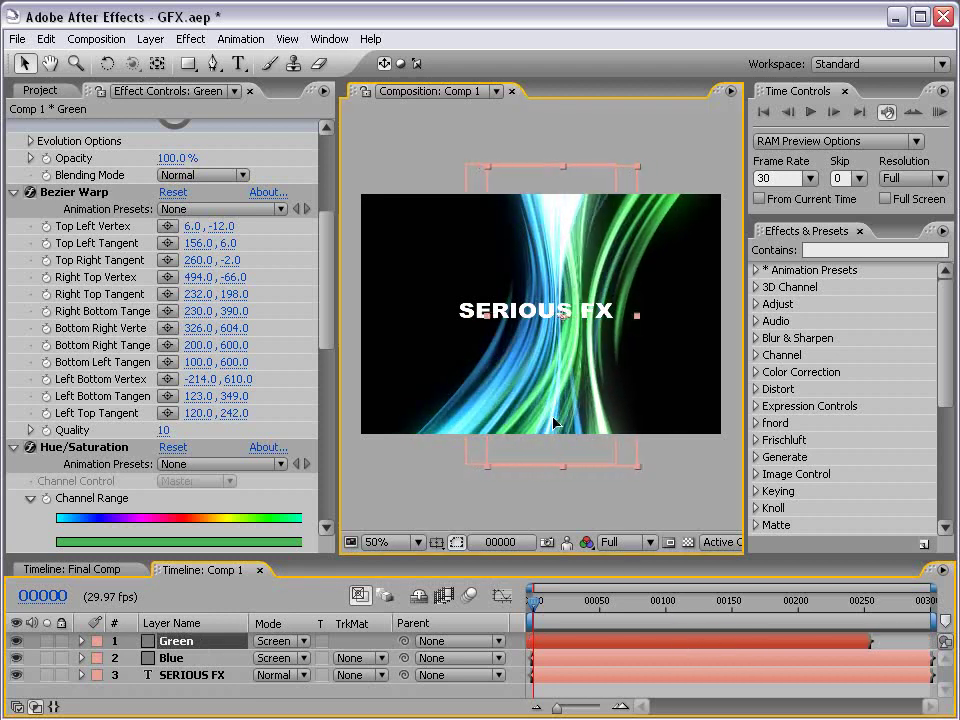
scroll(553, 424, "up", 2)
key("grave")
key("grave")
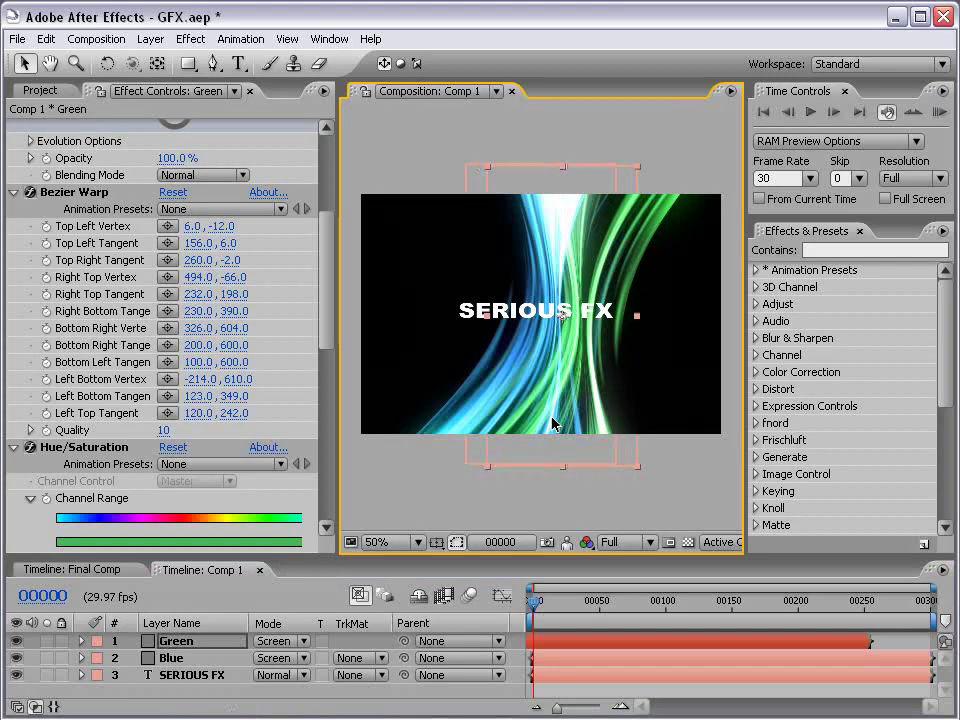
left_click_drag(331, 321, 322, 240)
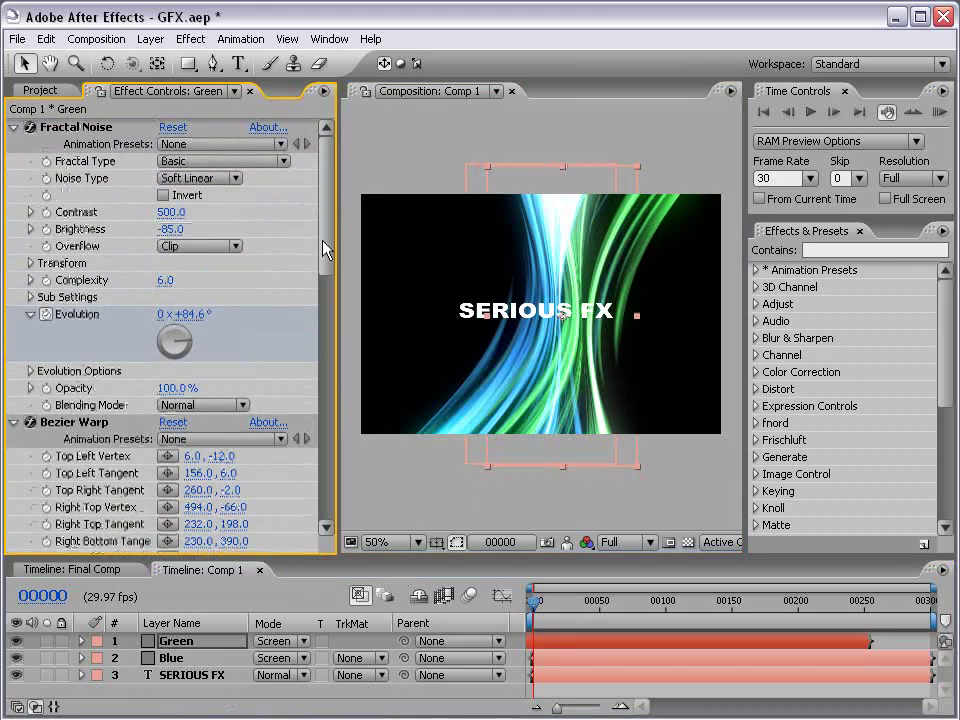
left_click_drag(171, 212, 241, 213)
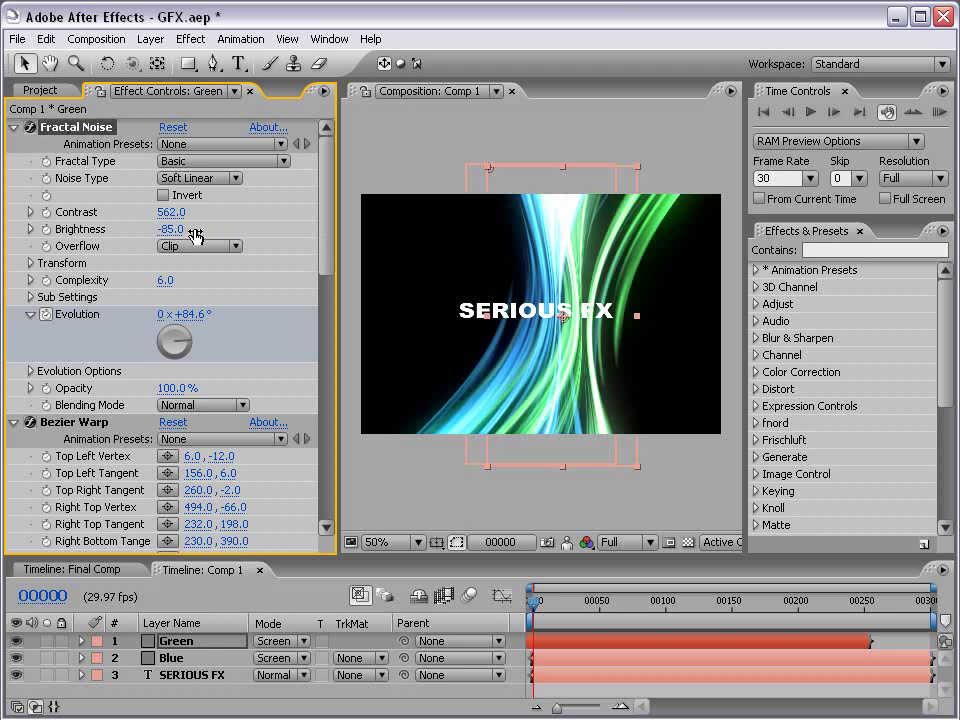
left_click_drag(172, 234, 150, 229)
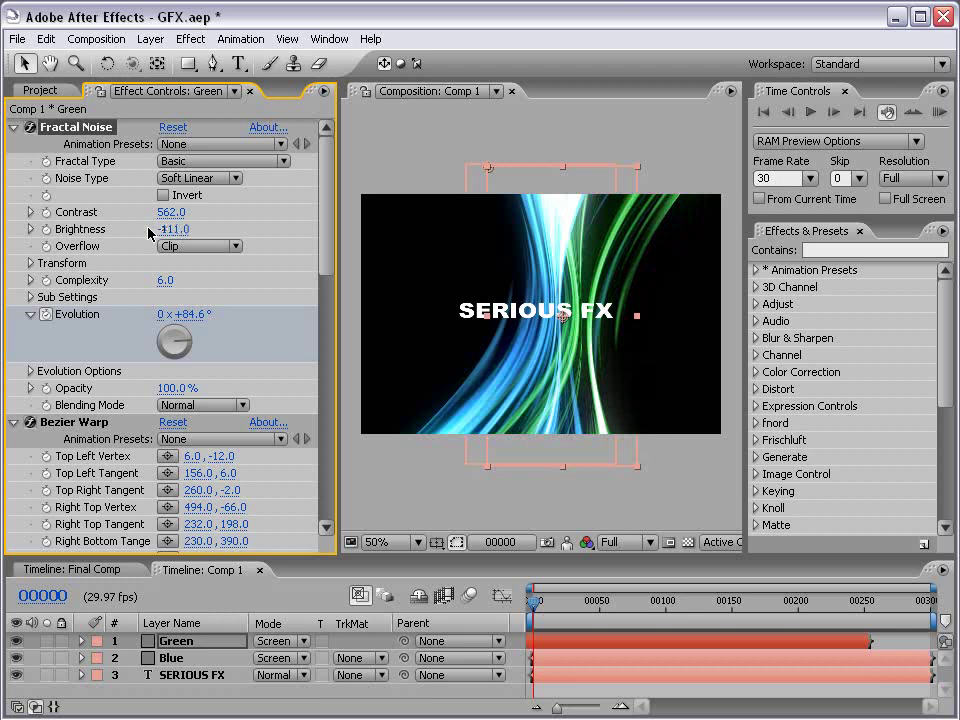
- Raise the Blue layer's Fractal Noise contrast to 531 and check it in the maximised viewer
left_click(178, 660)
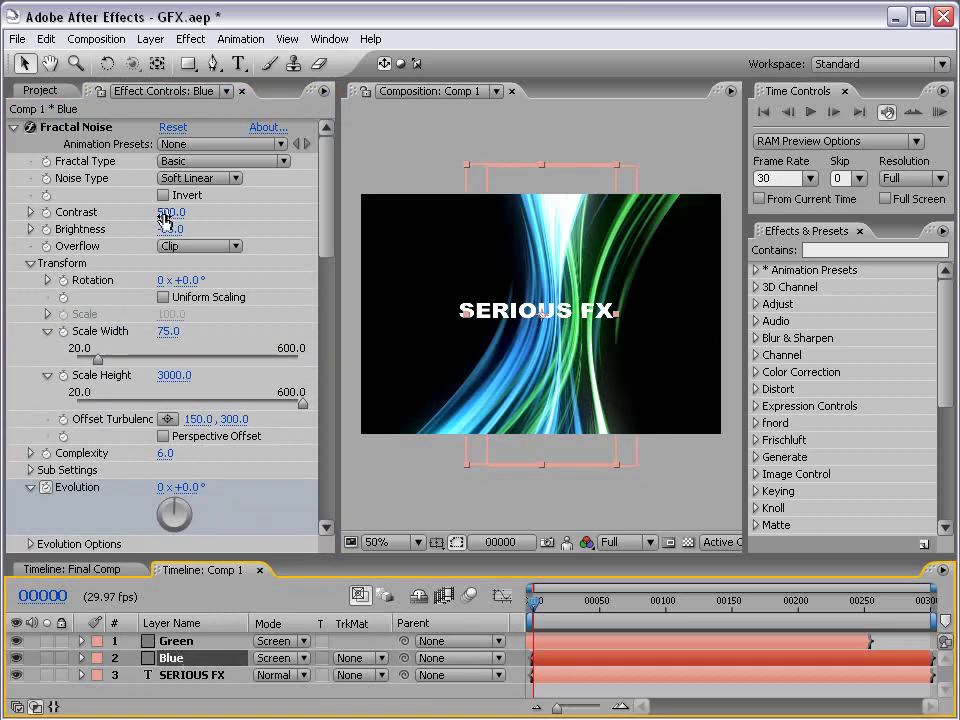
mouse_move(165, 212)
left_mouse_down()
mouse_move(190, 213)
mouse_move(160, 229)
left_mouse_up()
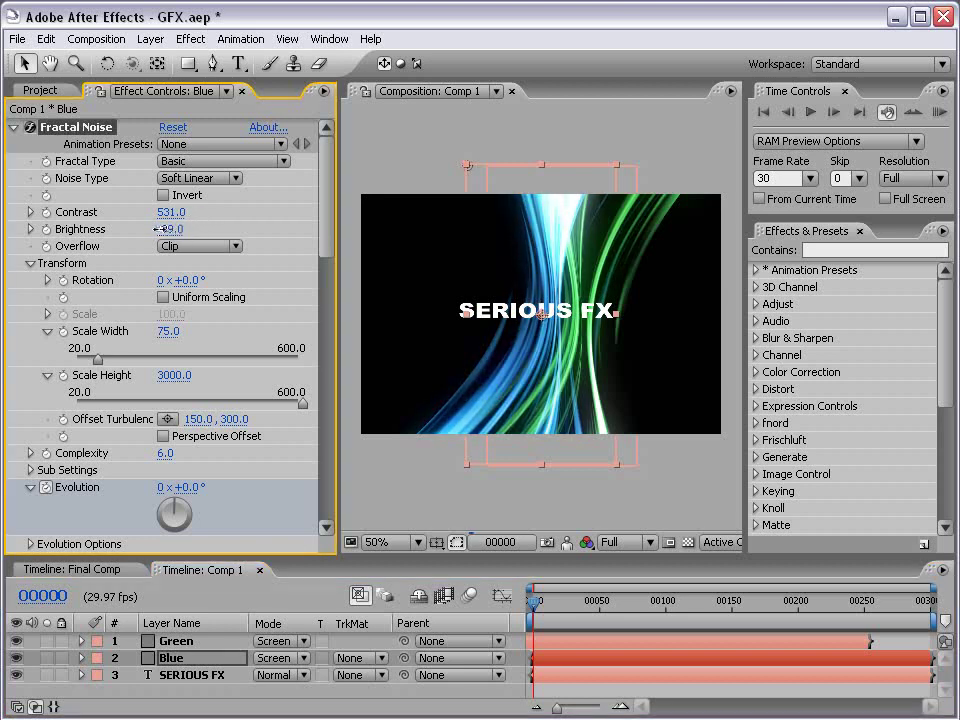
key("grave")
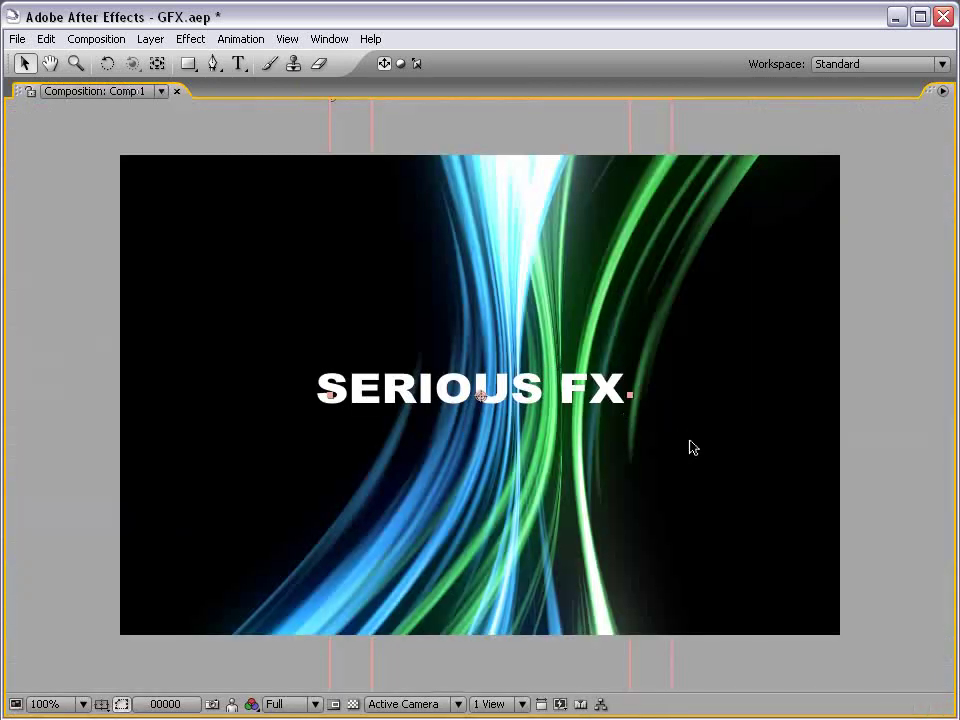
key("grave")
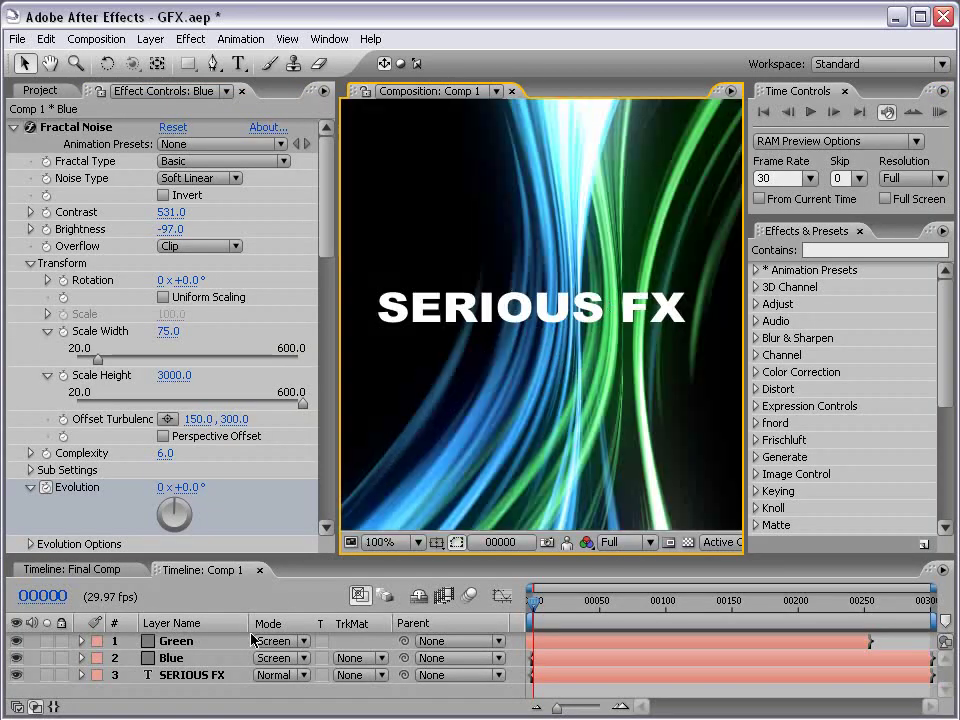
- Move SERIOUS FX to the top and apply a Ramp with its points around the title
left_click_drag(189, 676, 180, 640)
scroll(608, 280, "down", 2)
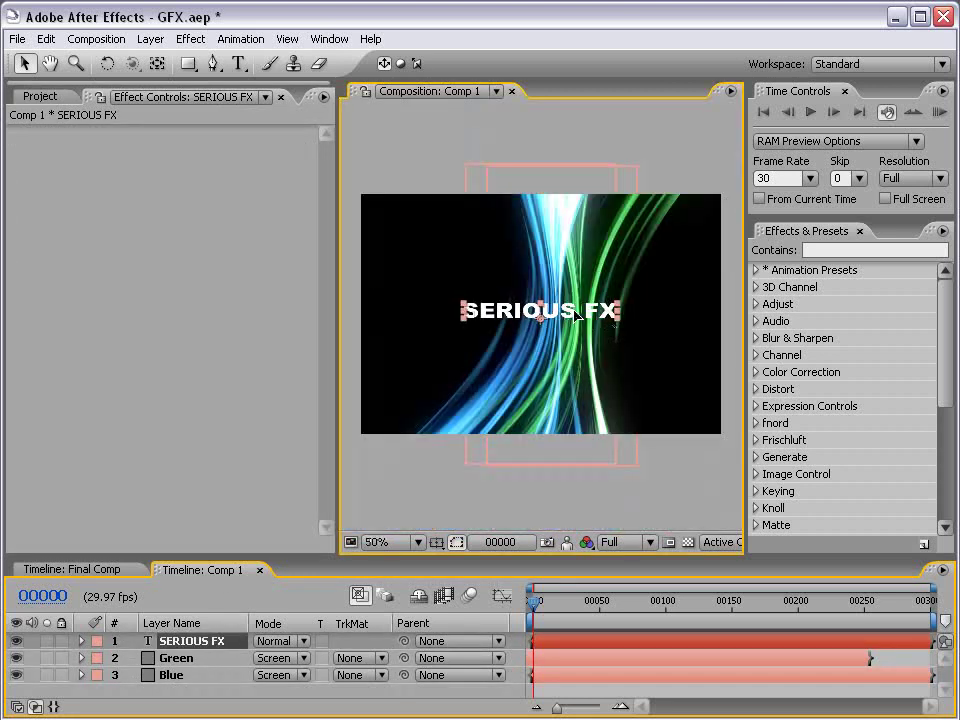
left_click_drag(577, 313, 581, 317)
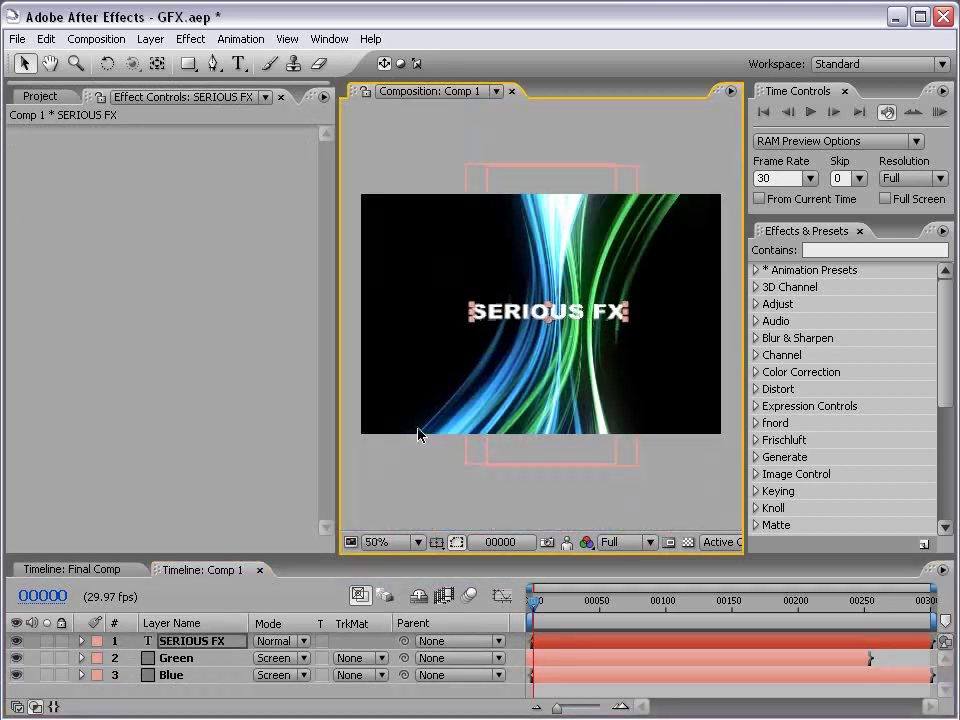
left_click(190, 39)
mouse_move(213, 290)
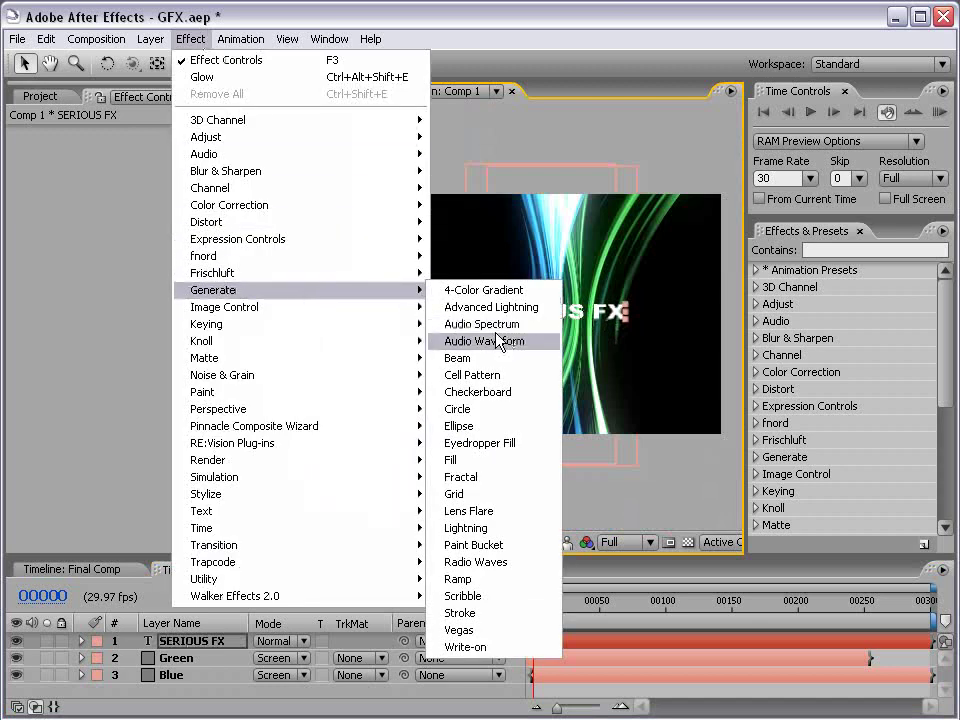
left_click(491, 579)
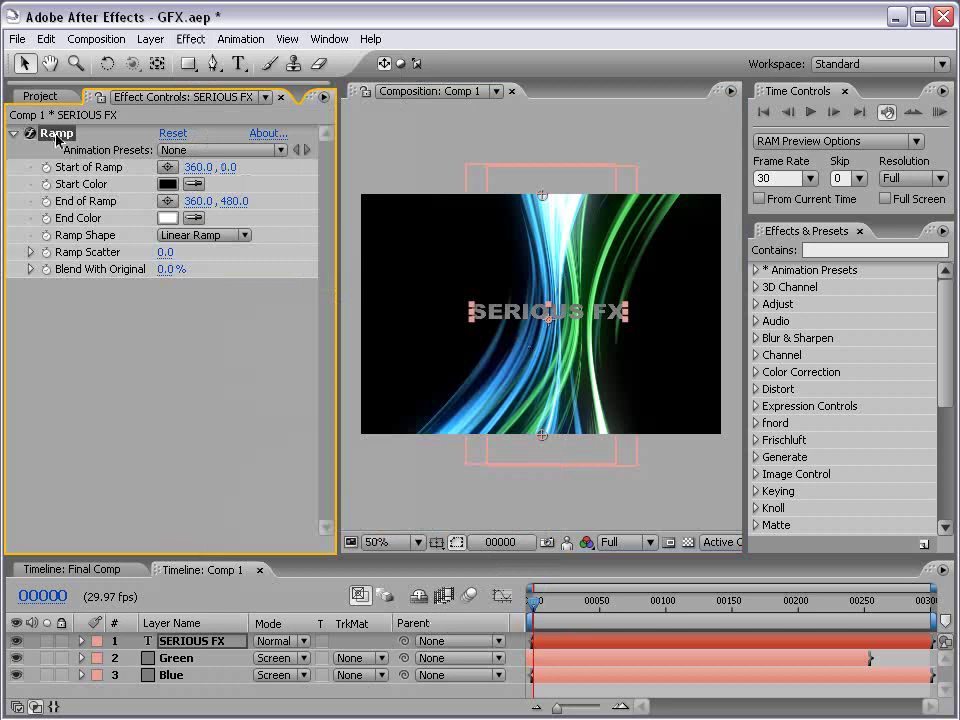
left_click_drag(543, 196, 543, 289)
left_click_drag(543, 438, 545, 334)
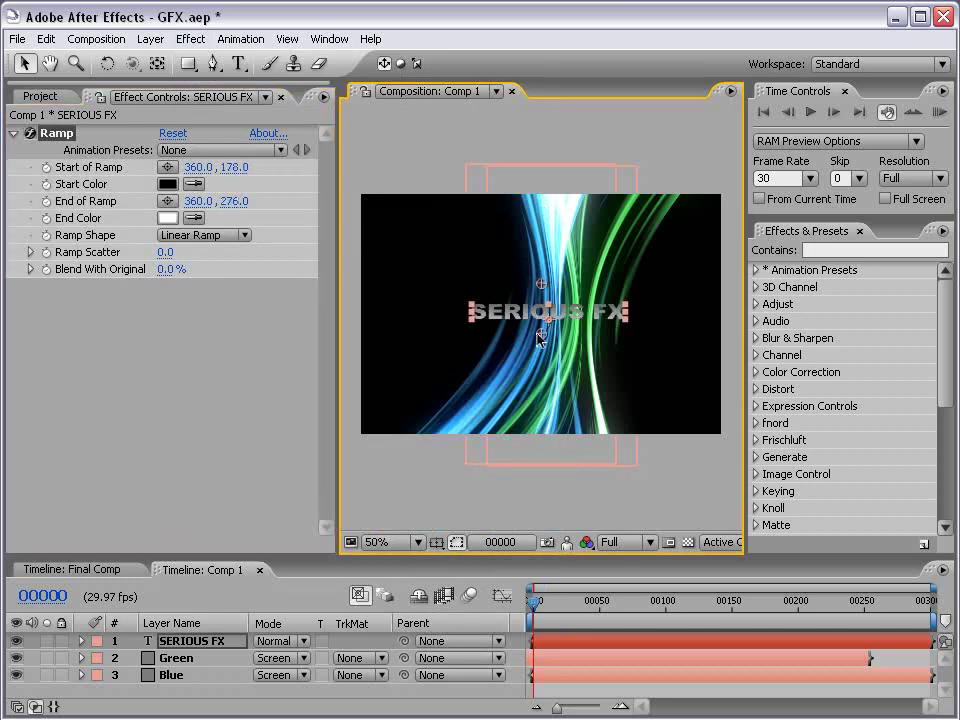
key("slash")
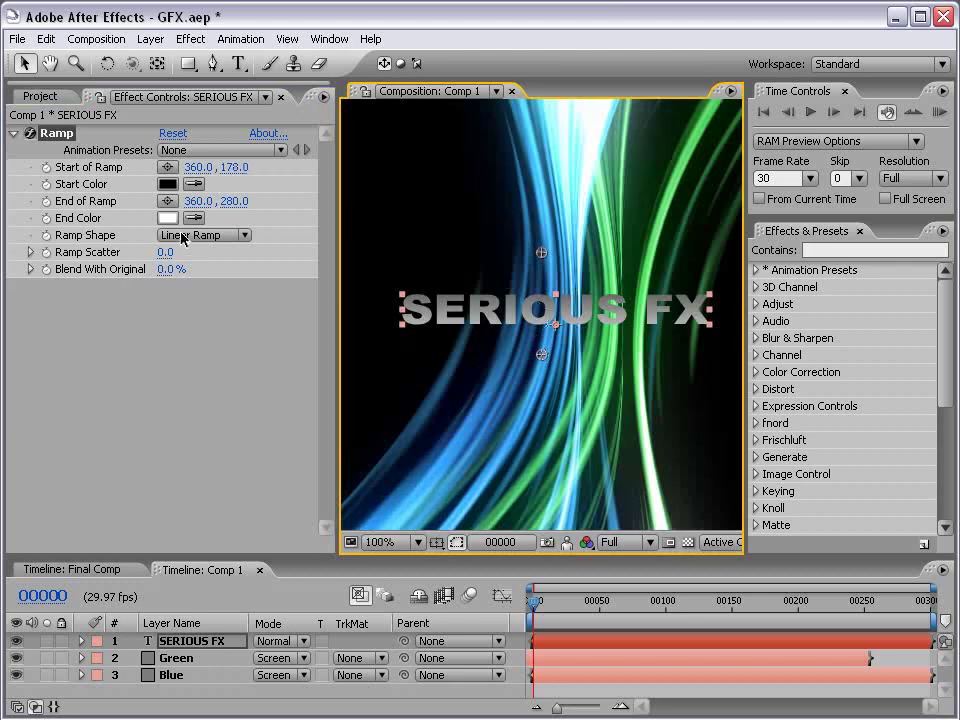
- Set the Ramp start colour to grey-blue and lower the start point slightly
left_click(167, 184)
left_click_drag(330, 549, 236, 568)
left_click_drag(555, 607, 542, 540)
left_click(328, 536)
left_click_drag(328, 536, 317, 538)
left_click(720, 418)
left_click_drag(545, 258, 543, 265)
left_click(245, 120)
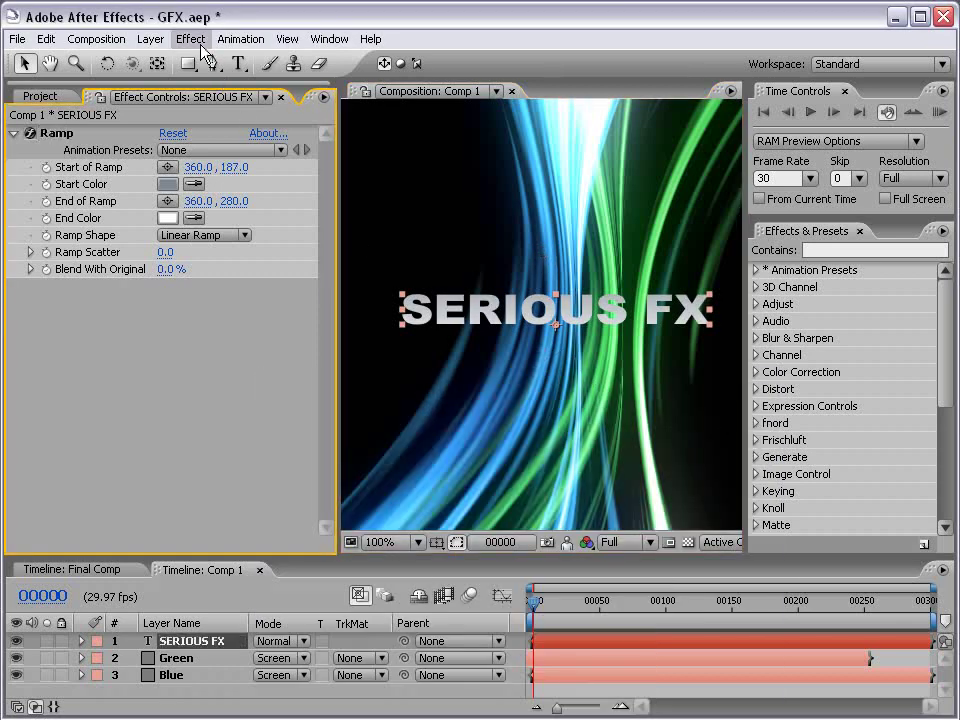
- Add a Drop Shadow at distance 2 and a duplicate at distance 0, softness 30
left_click(201, 44)
mouse_move(218, 409)
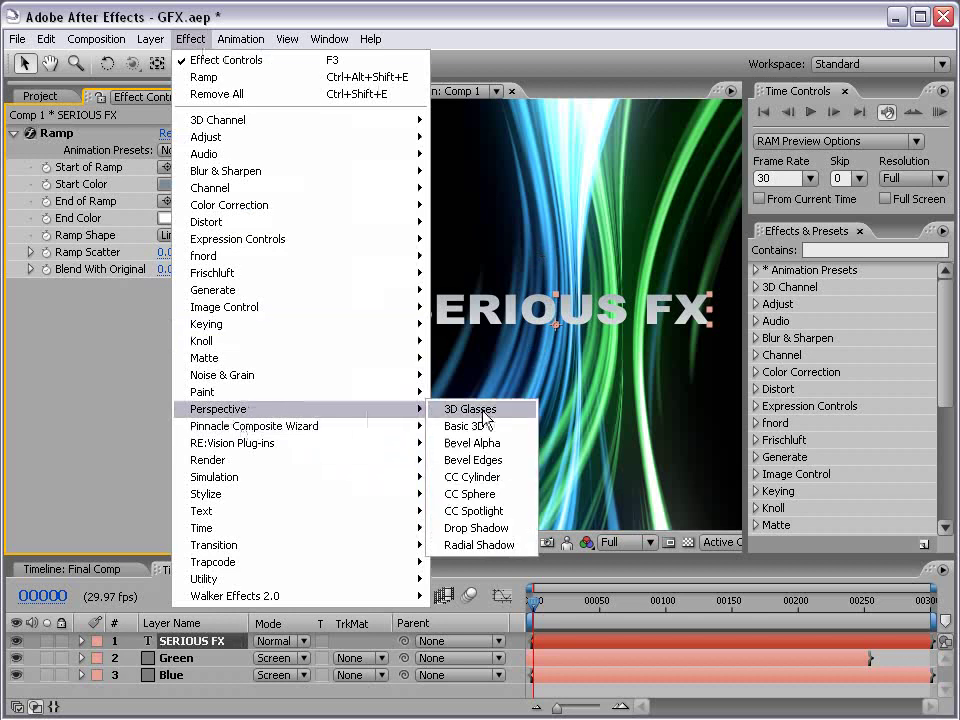
left_click(476, 528)
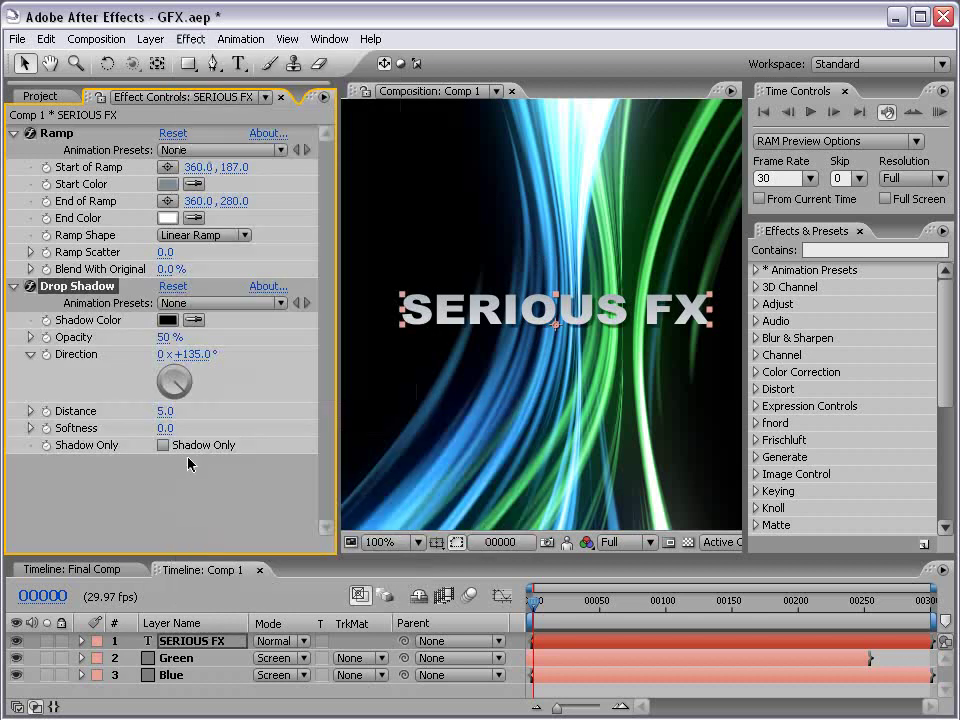
left_click(164, 411)
type("2")
key("Return")
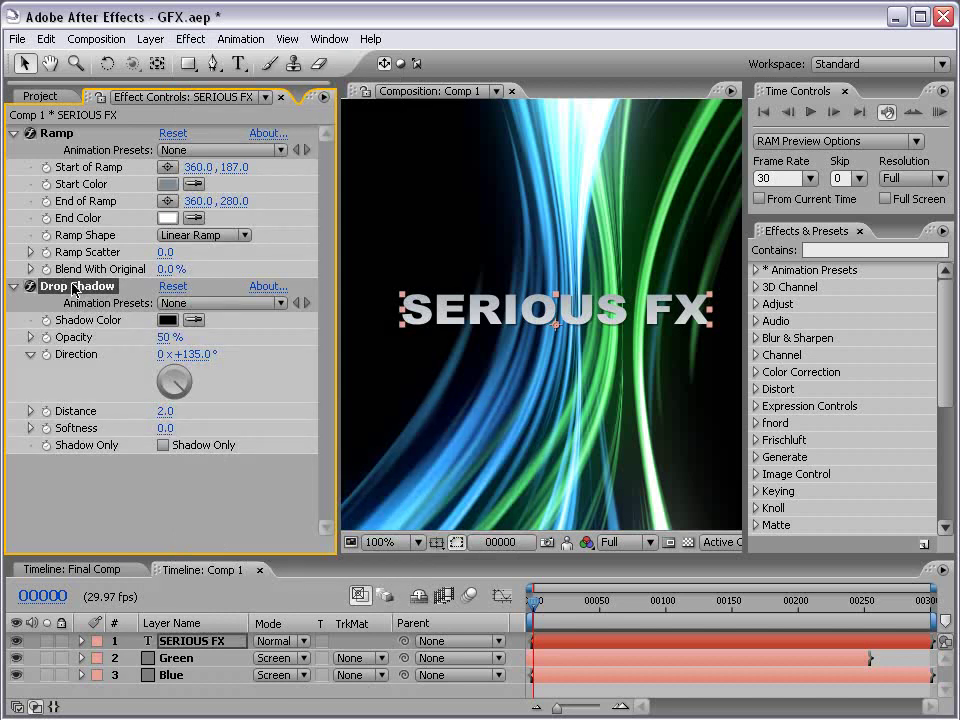
key("ctrl+d")
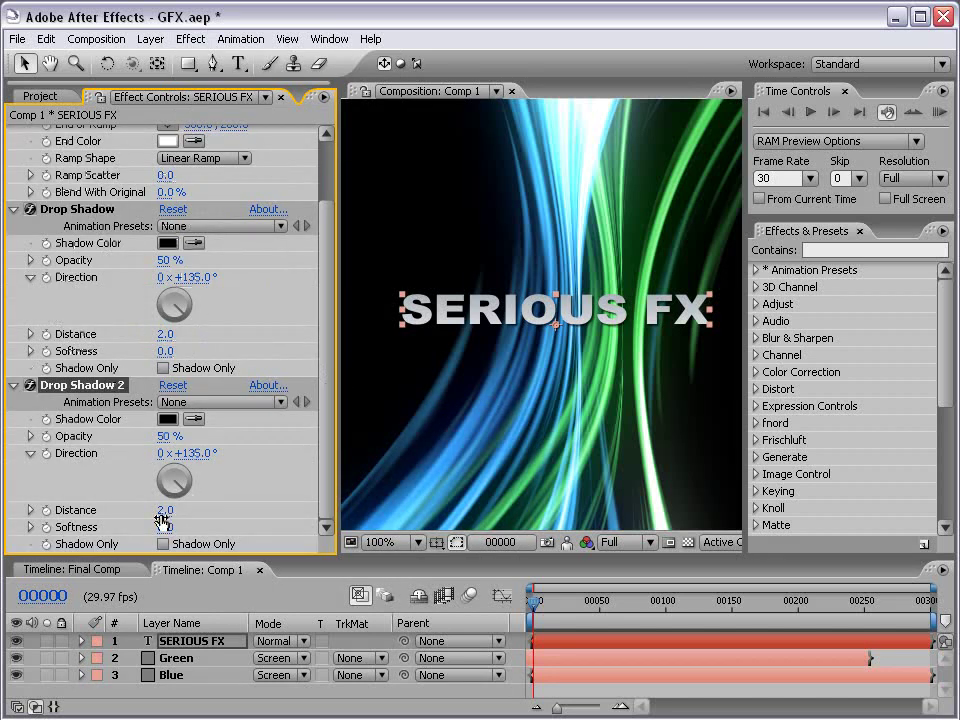
left_click(163, 510)
type("0")
key("Return")
left_click_drag(164, 524, 195, 528)
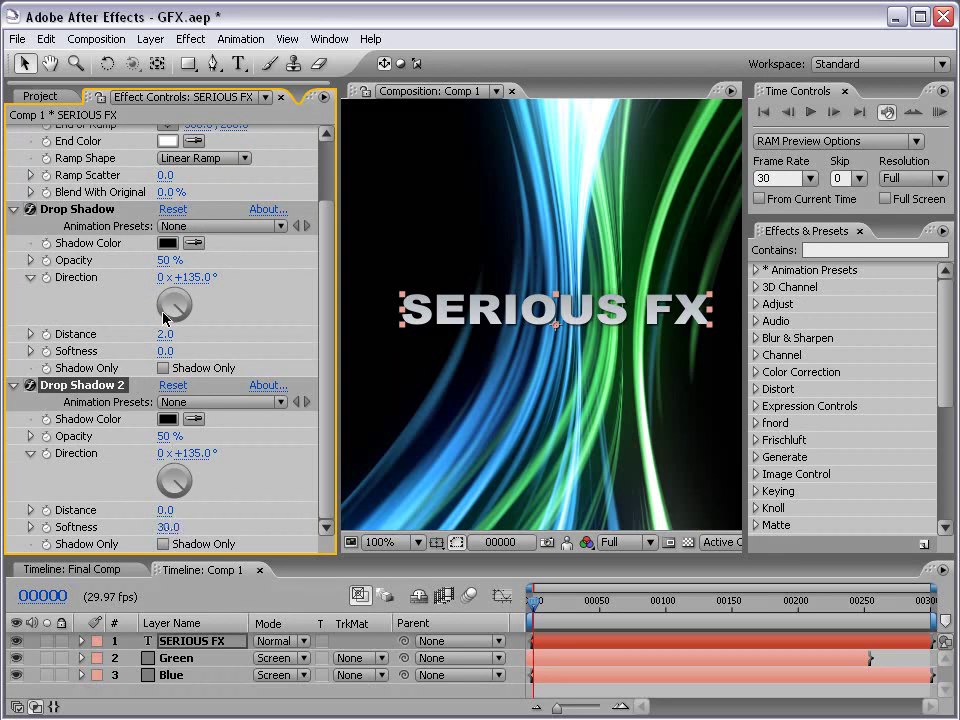
- Set both drop shadows' opacity to 100%
key("period")
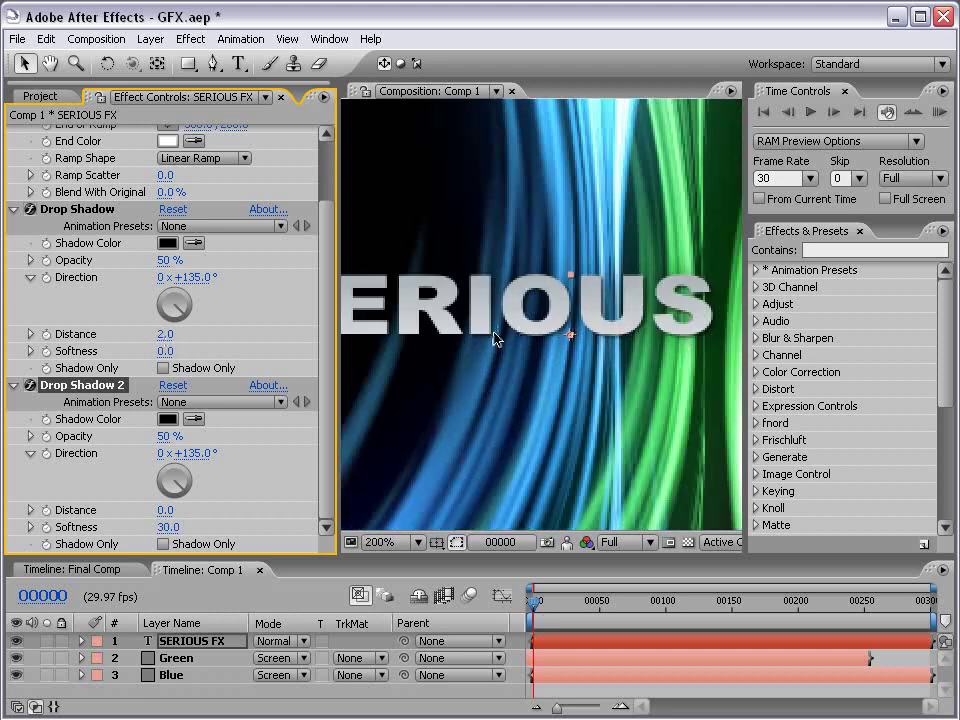
key("comma")
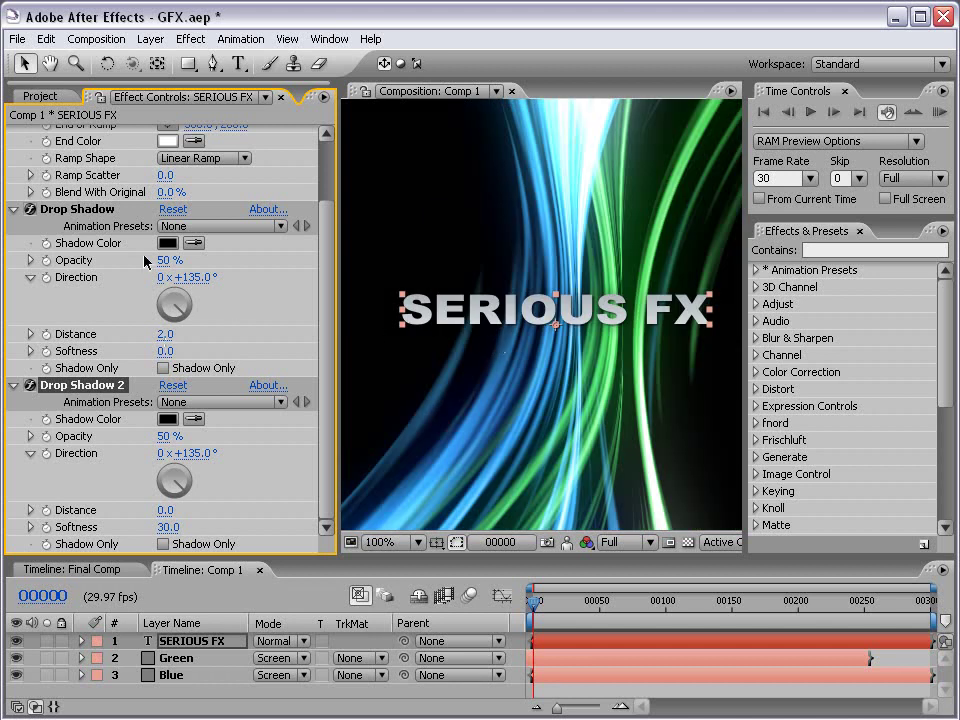
left_click_drag(167, 260, 358, 261)
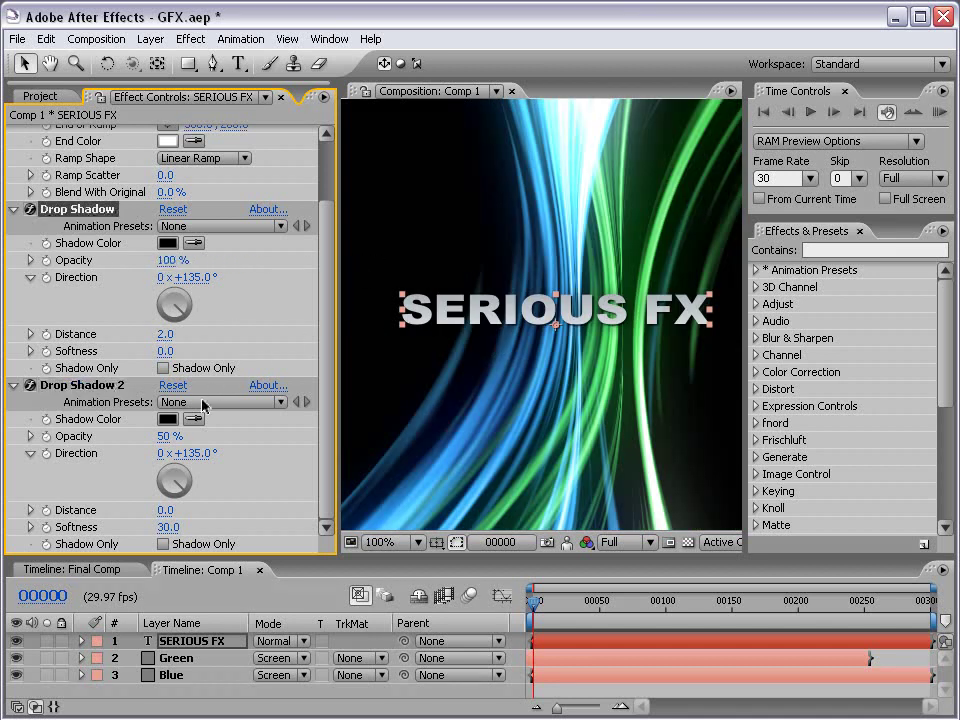
left_click_drag(170, 436, 344, 428)
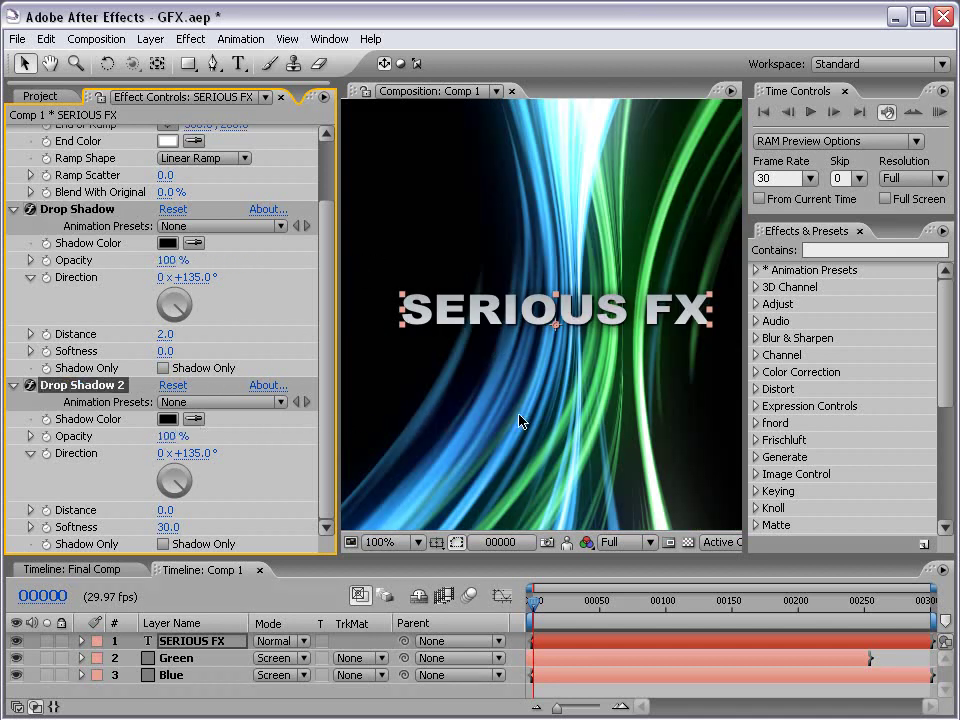
- Tighten the Ramp points so the gradient spans y 216–246 across the title
key("comma")
key("period")
scroll(333, 315, "up", 3)
left_click(57, 133)
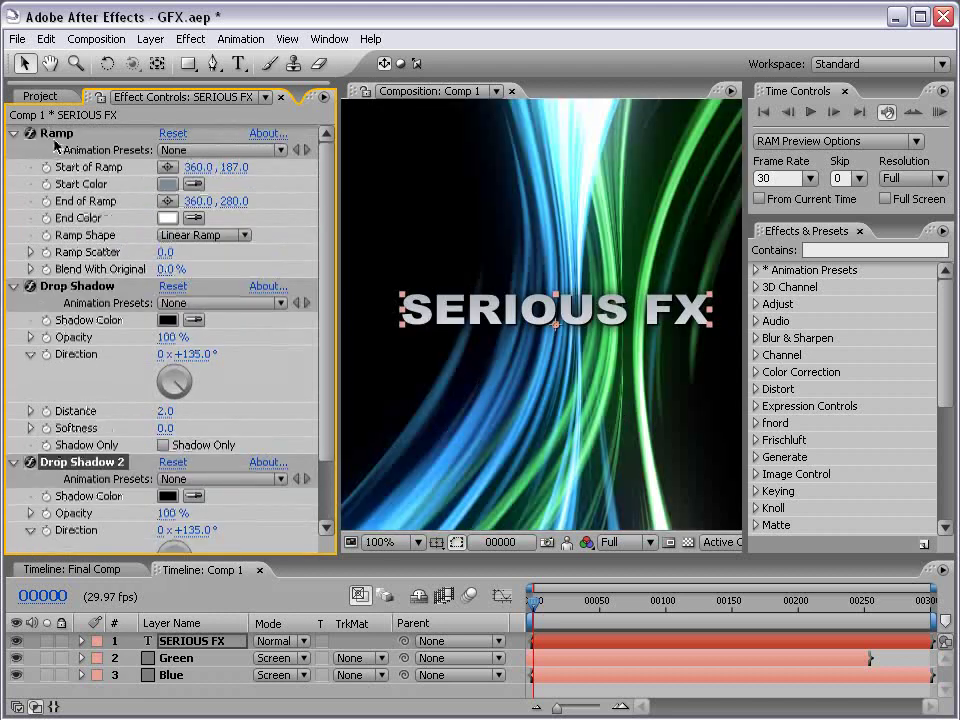
mouse_move(541, 356)
left_mouse_down()
mouse_move(541, 368)
mouse_move(541, 311)
mouse_move(541, 320)
left_mouse_up()
left_click_drag(541, 264, 541, 292)
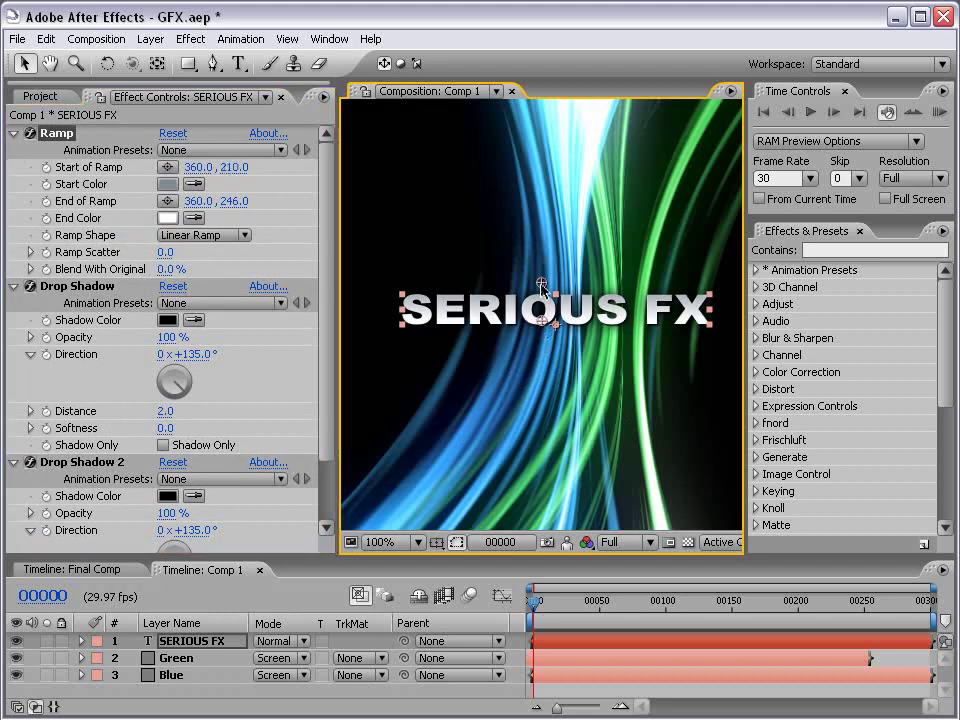
left_click(583, 401)
key("comma")
key("period")
key("grave")
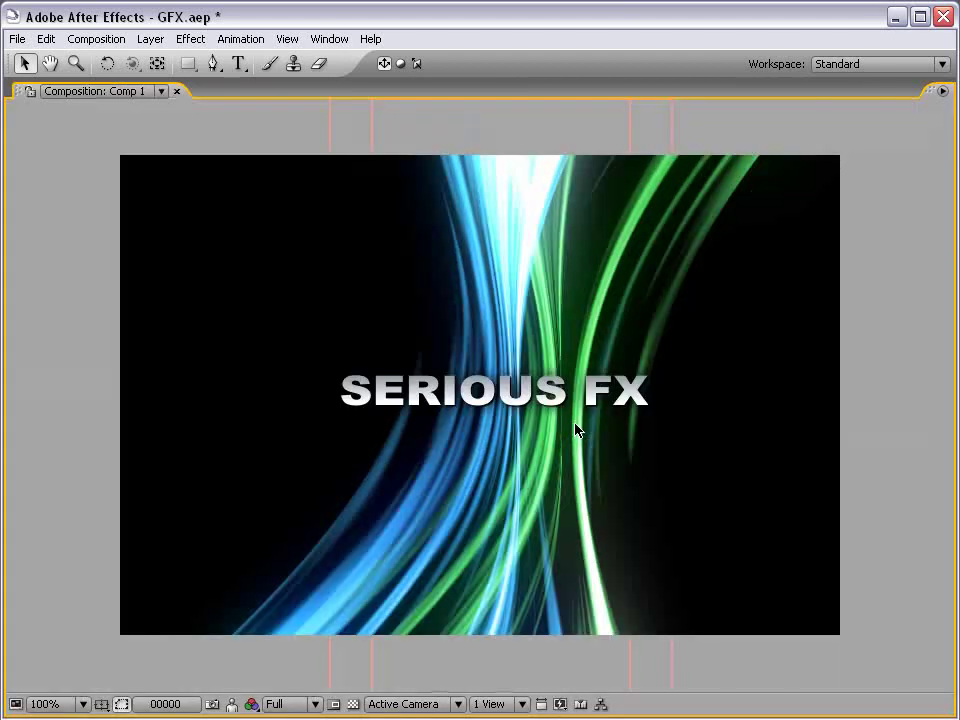
key("grave")
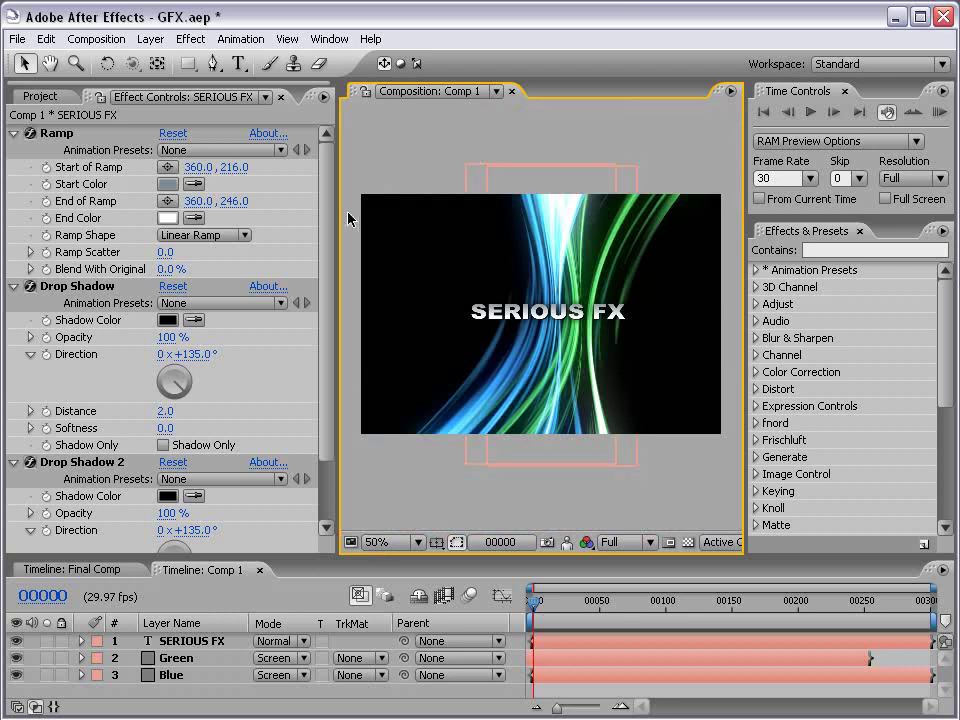
- Create a comp-sized Gray Solid 7 and search Effects & Presets for 'particl'
left_click(150, 40)
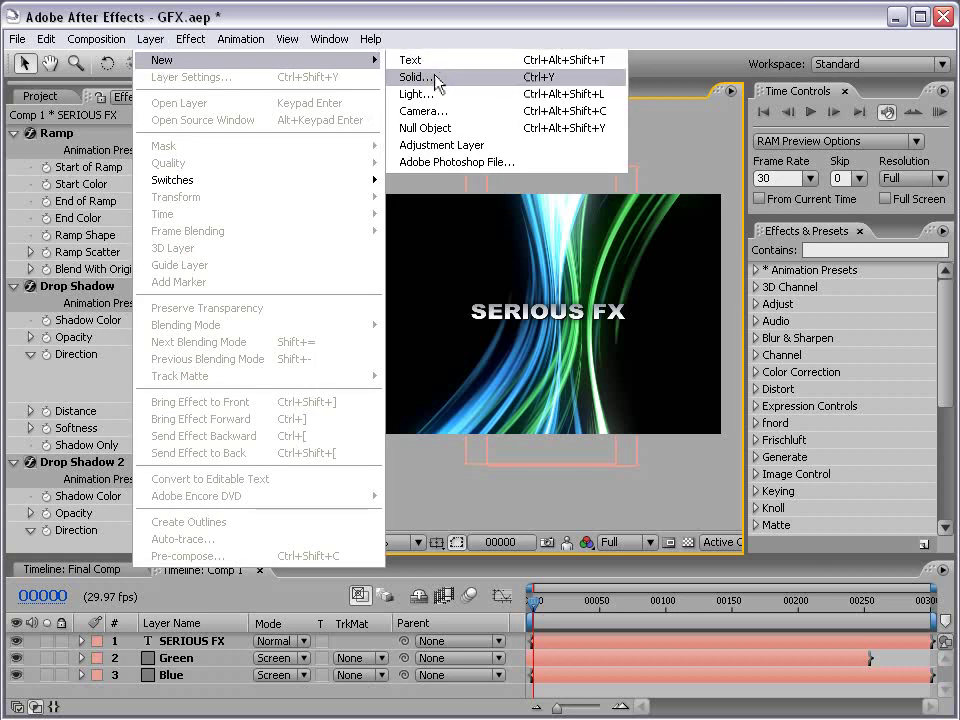
left_click(431, 77)
left_click(470, 450)
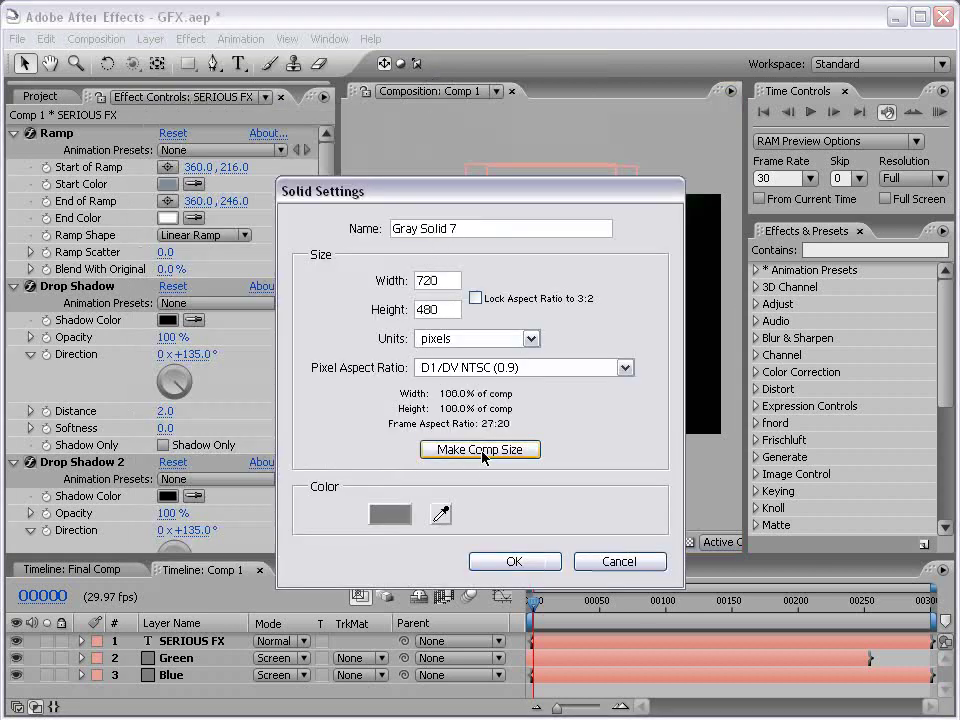
left_click(514, 561)
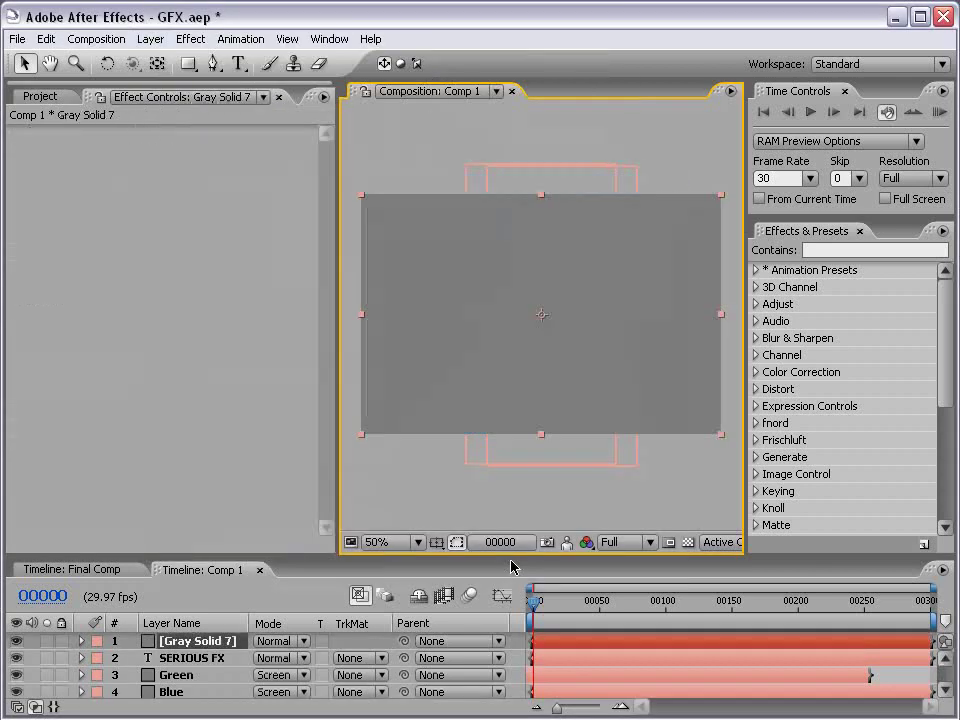
left_click(830, 251)
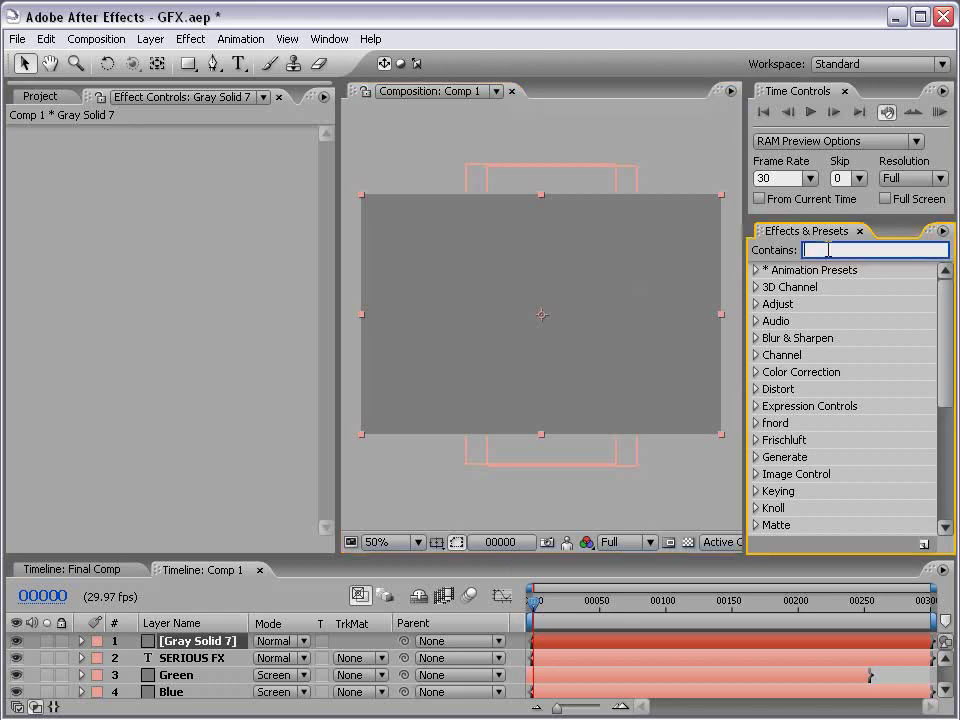
type("part")
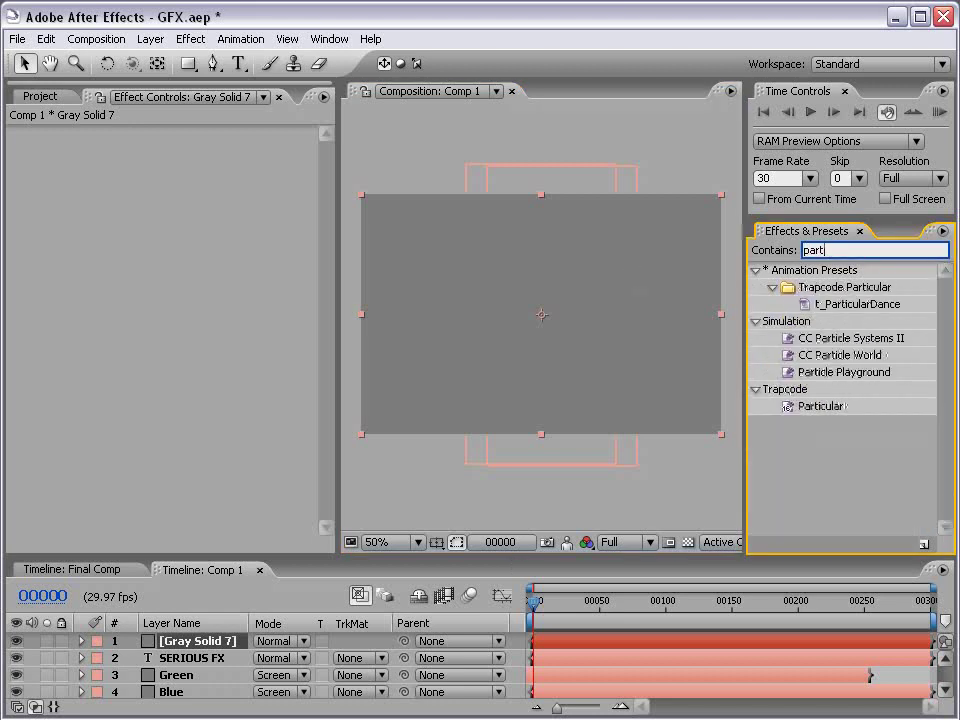
type("icl")
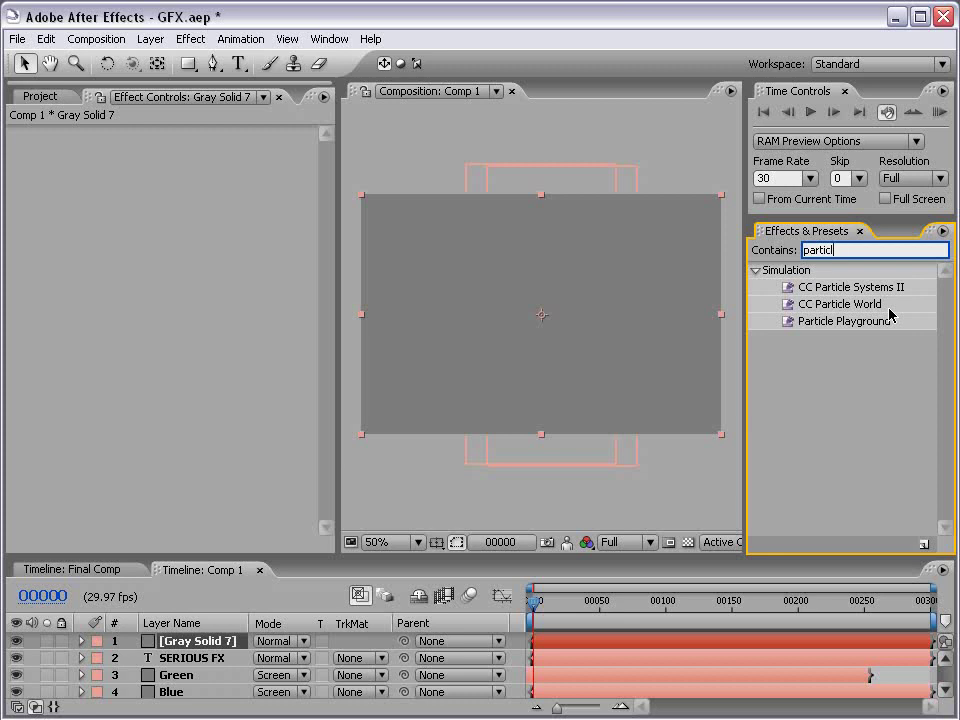
- Apply CC Particle World to Gray Solid 7 and move to frame 39
left_click_drag(853, 310, 521, 257)
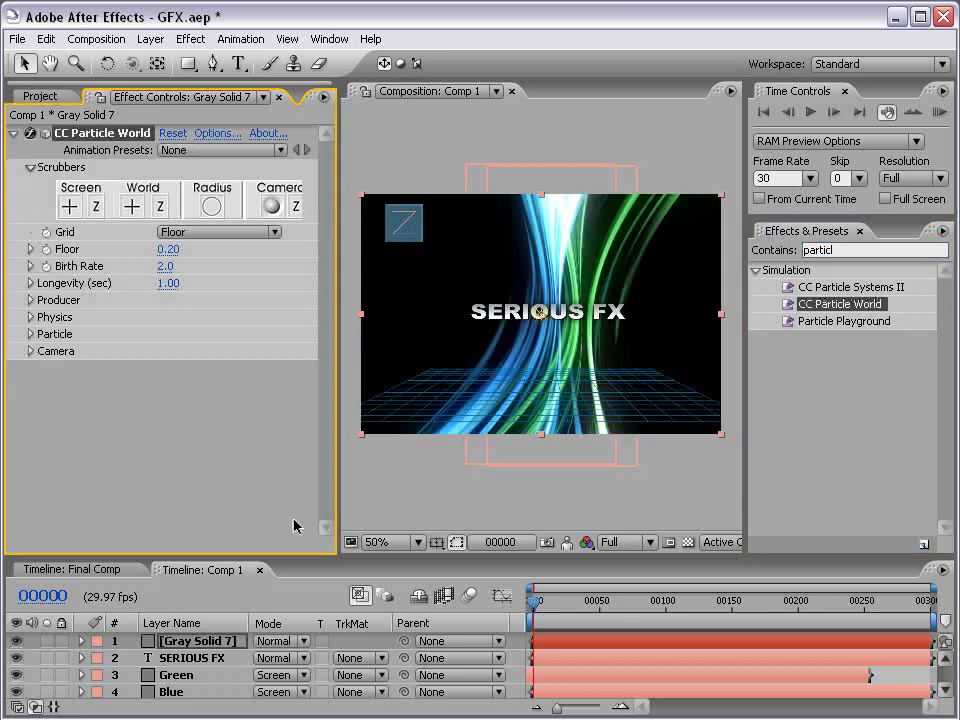
left_click(208, 643)
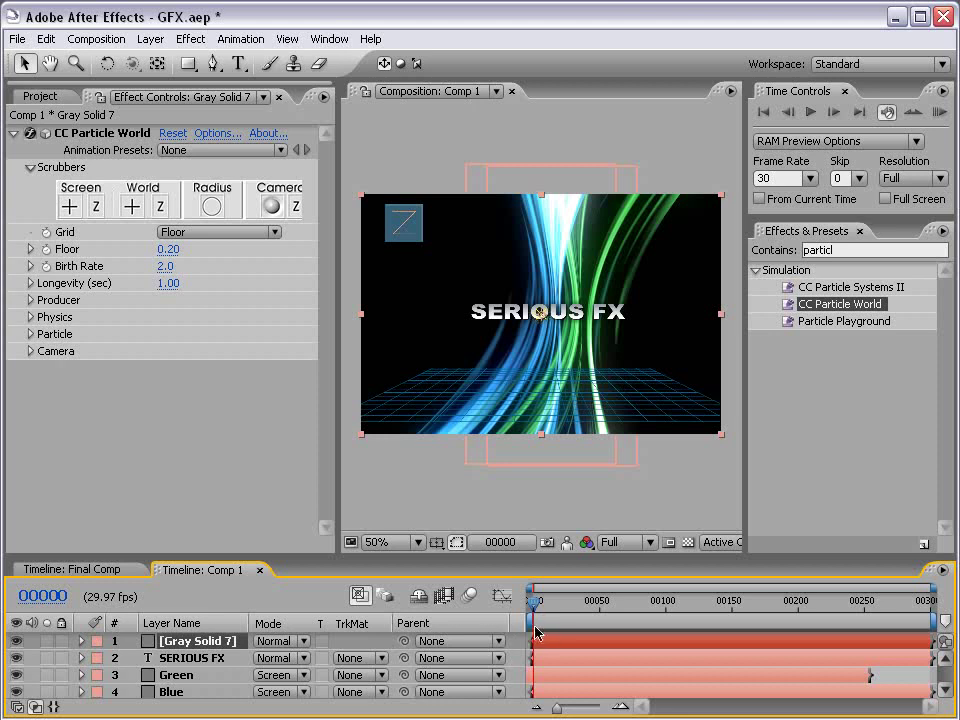
left_click_drag(537, 605, 585, 606)
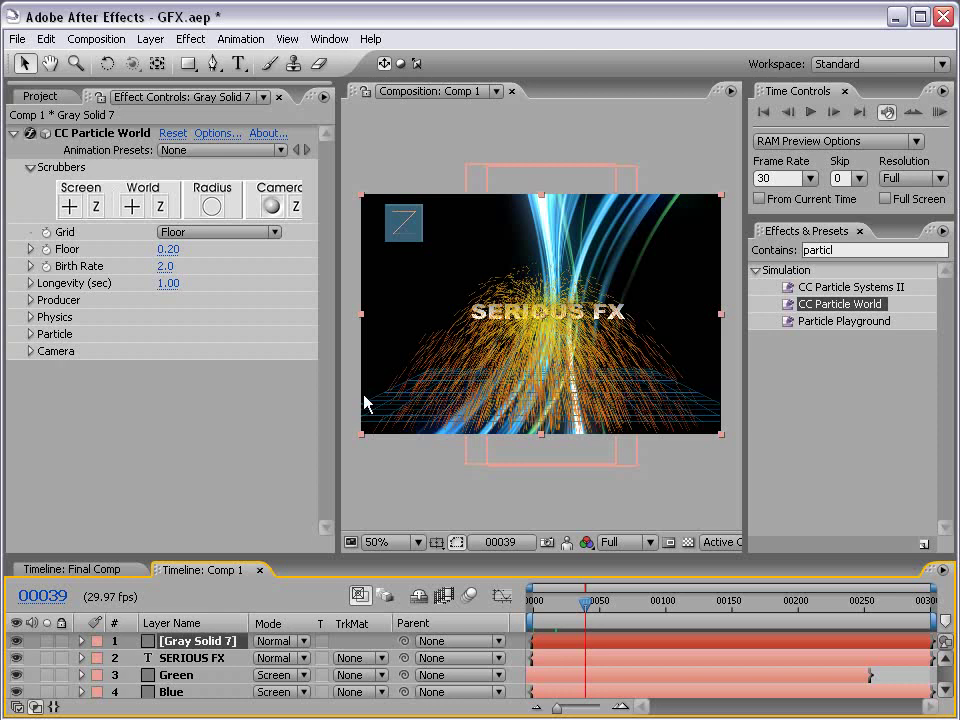
- Solo the particle layer, turn the floor grid off, and expand Producer and Physics
left_click(46, 641)
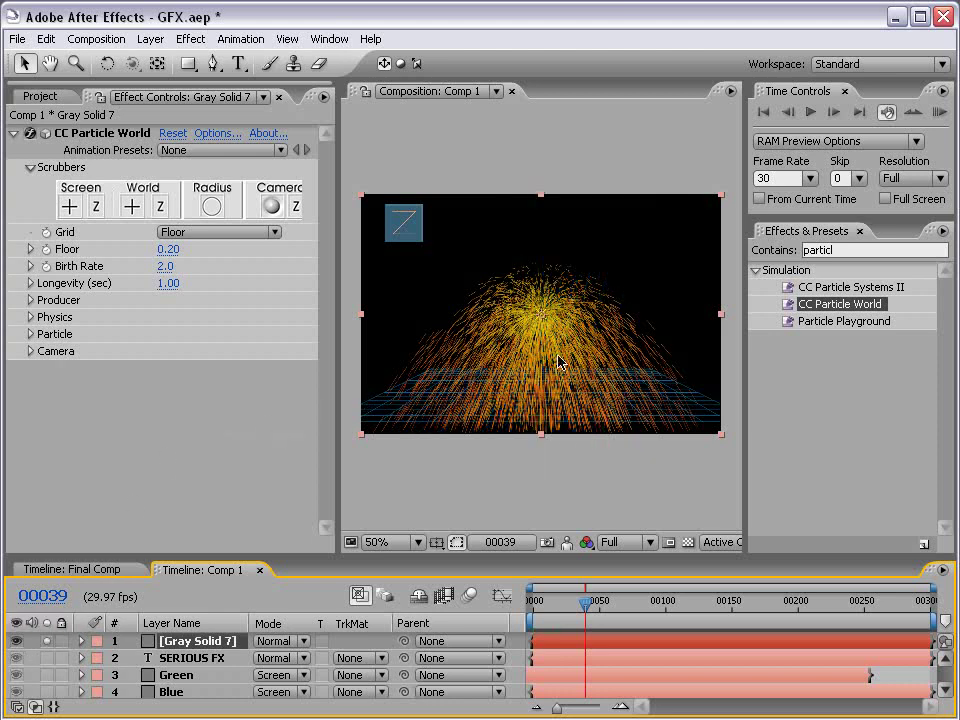
scroll(558, 362, "up", 1)
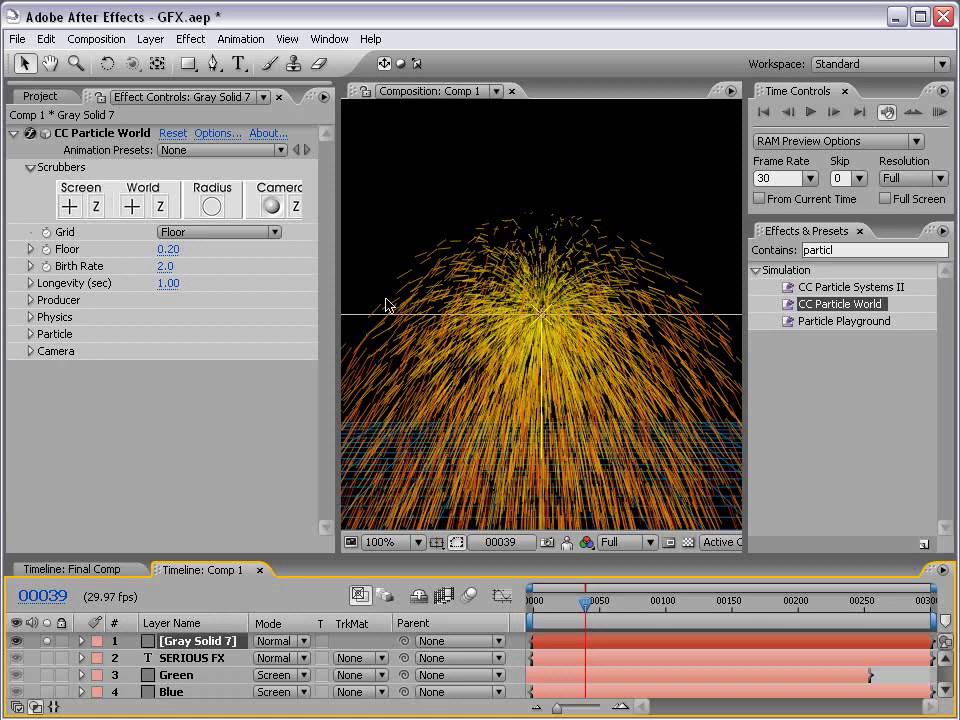
left_click(175, 232)
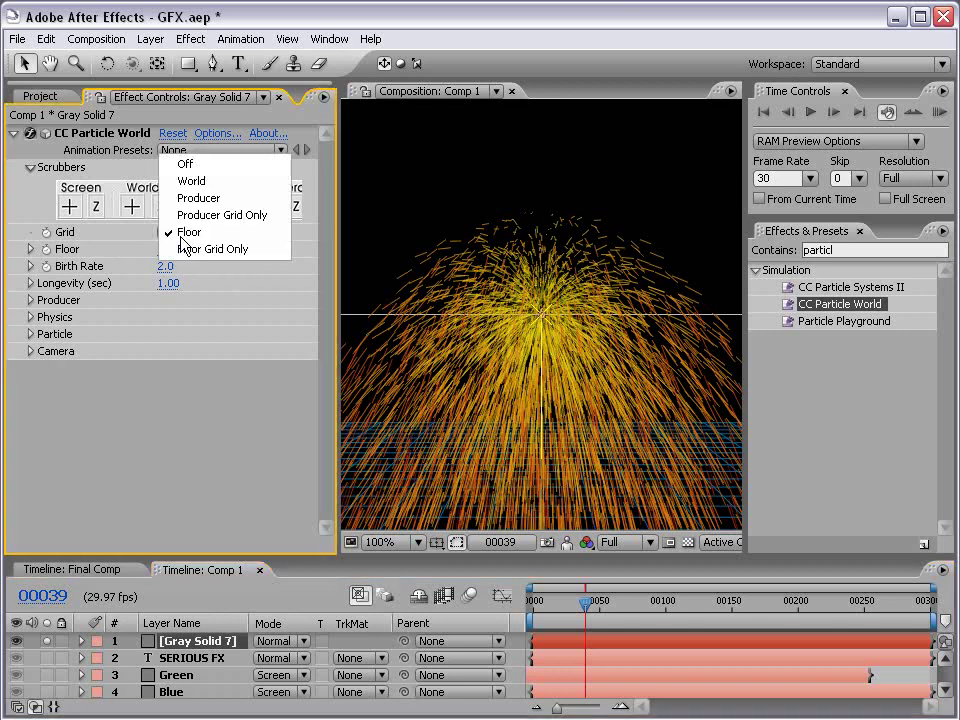
left_click(186, 164)
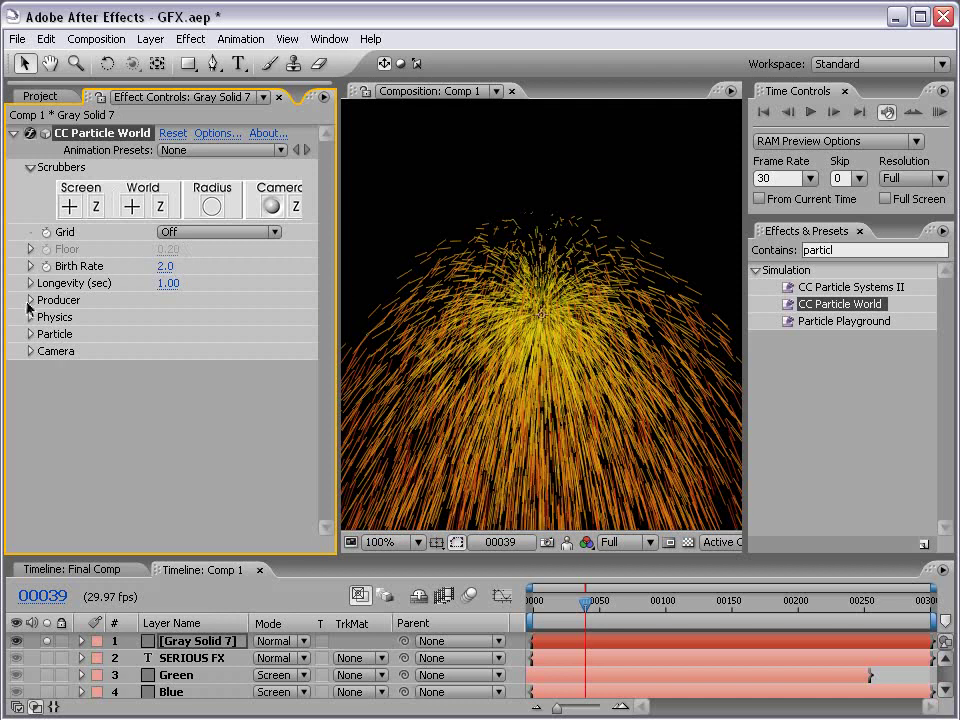
left_click(30, 300)
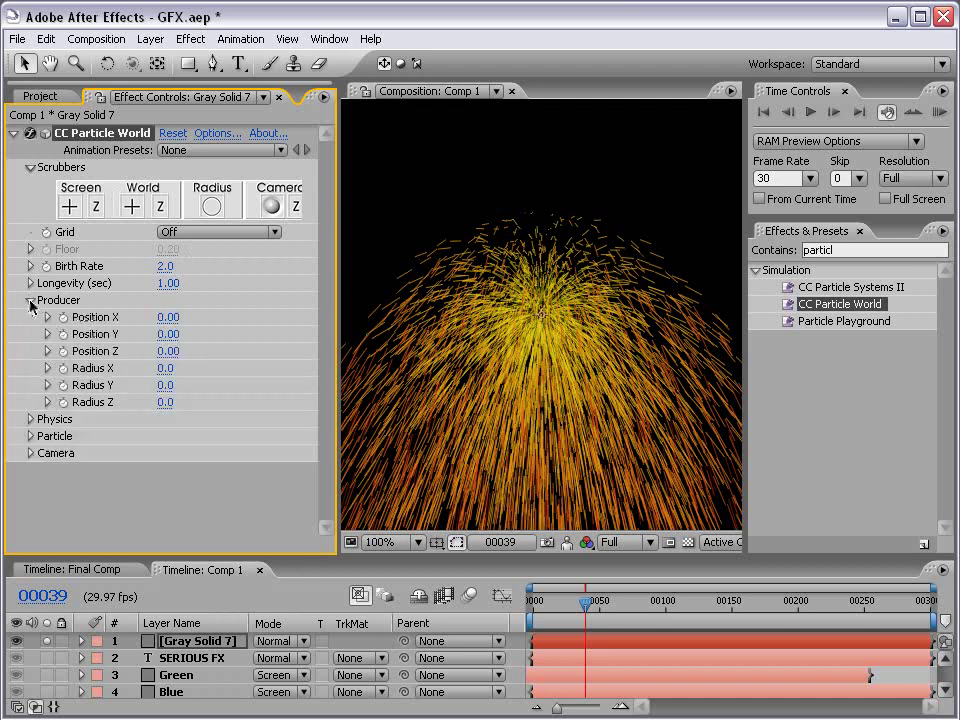
left_click(31, 420)
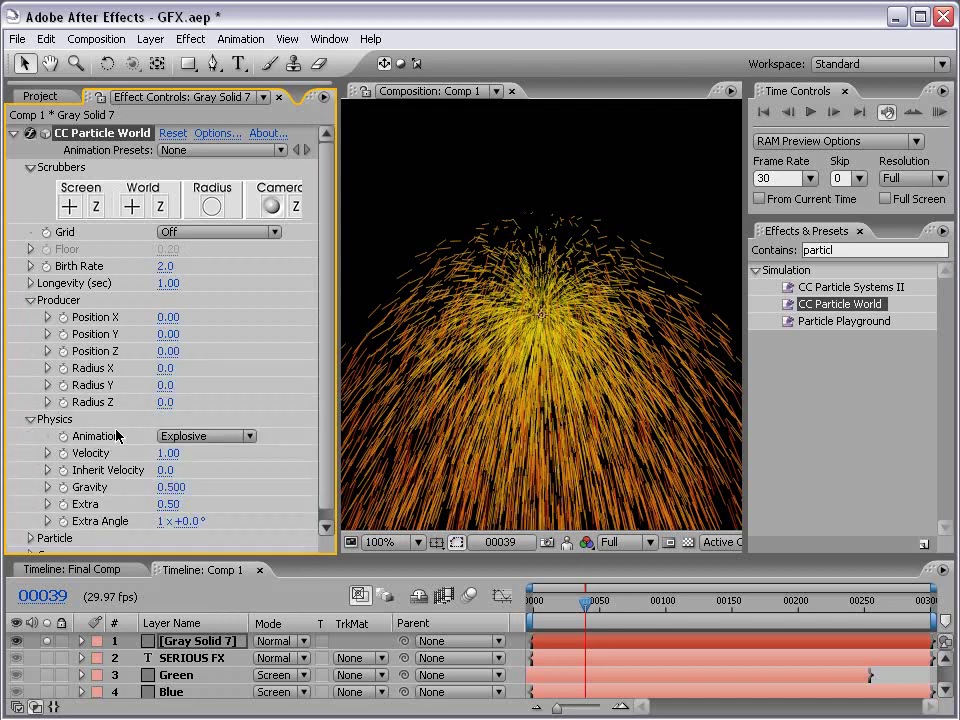
- Expand the Particle settings and scrub the emitter's Radius X and Y wider
left_click(31, 538)
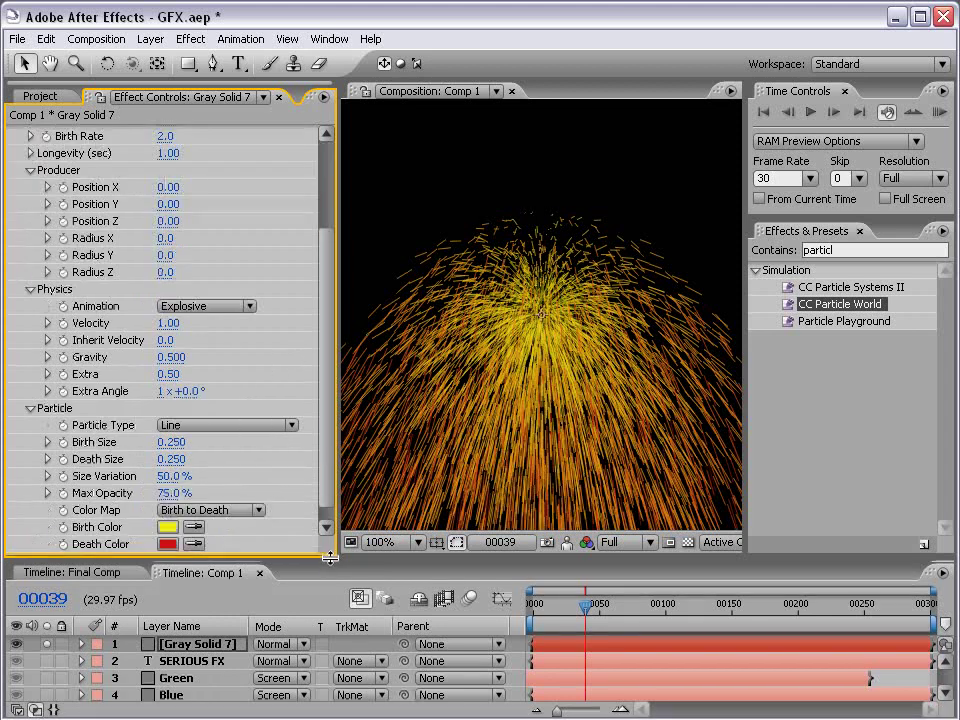
left_click_drag(330, 554, 330, 668)
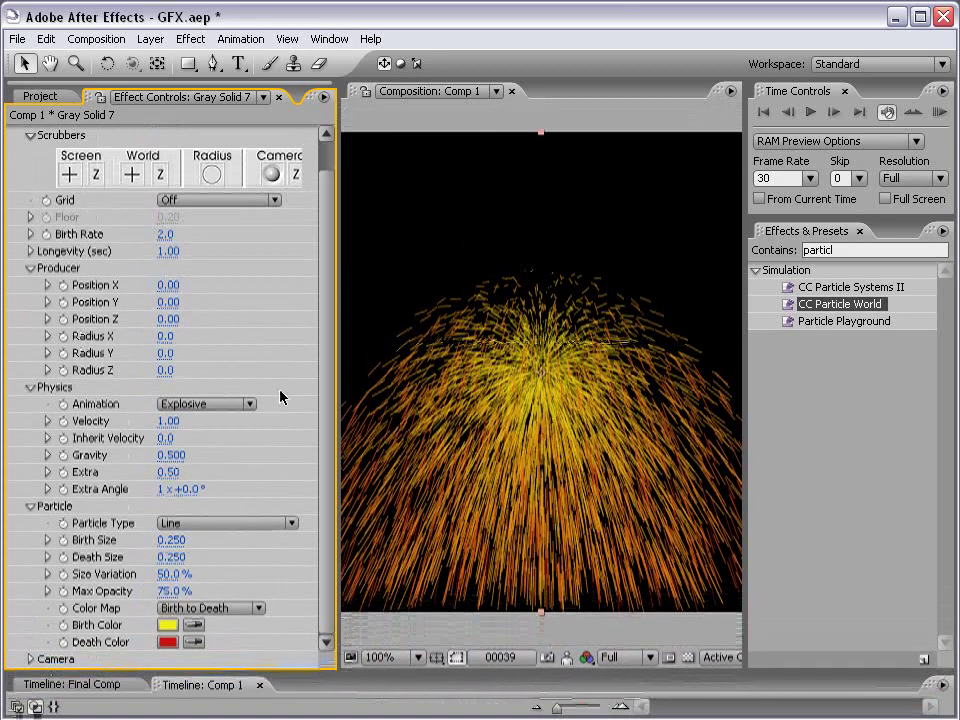
key("comma")
left_click_drag(165, 336, 223, 337)
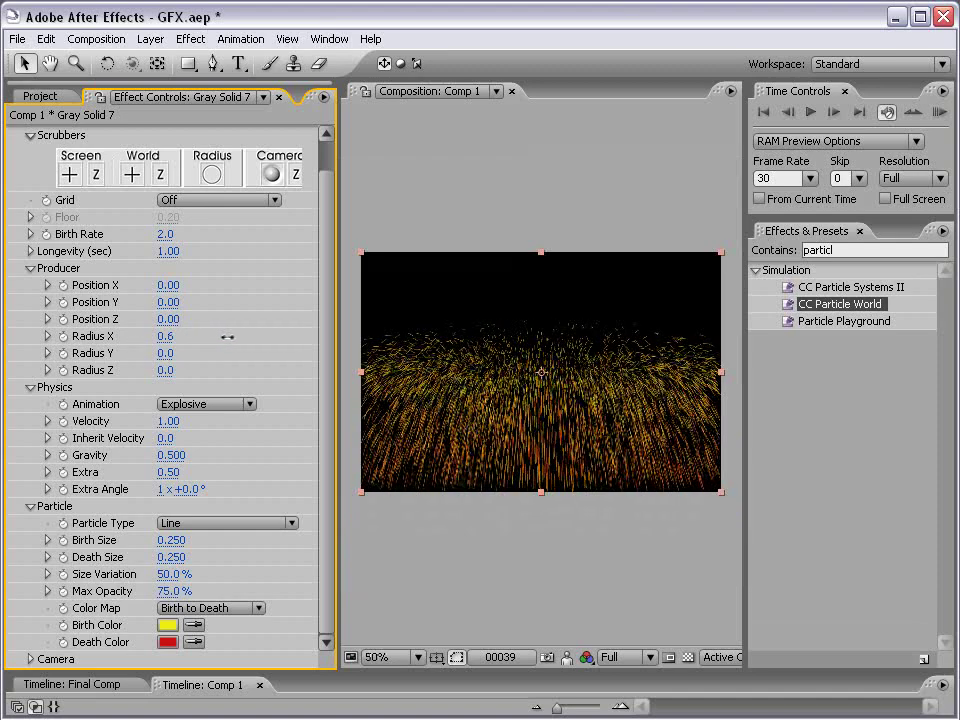
left_click_drag(165, 353, 256, 367)
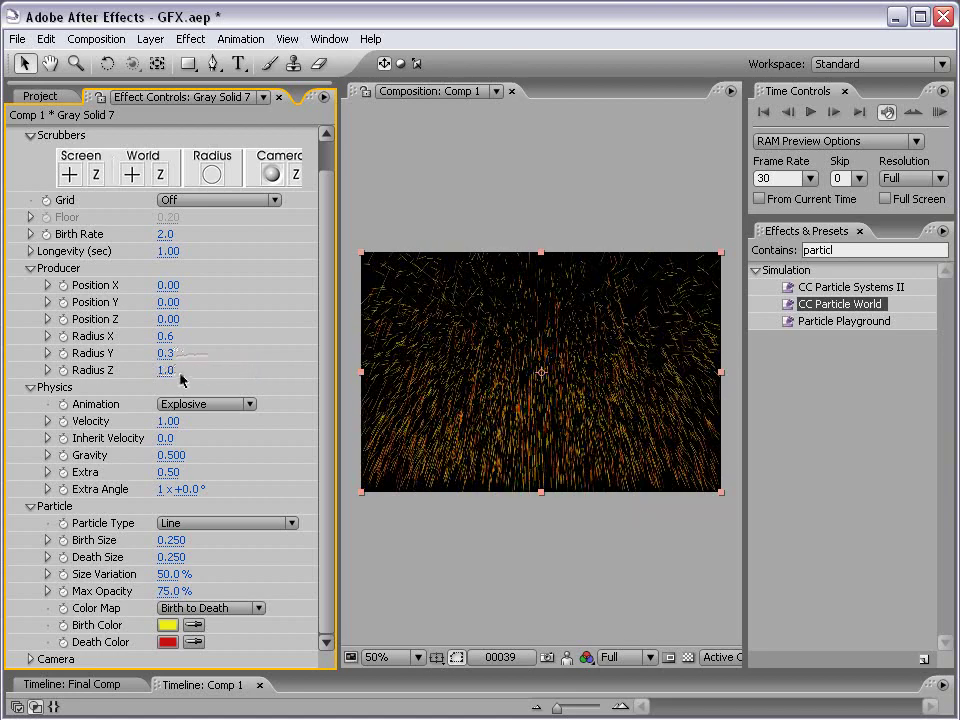
- Enter emitter radii X 0.6, Y 0.3, Z 1.0 and set velocity to 0
left_click(165, 336)
type(".6")
key("Return")
left_click(166, 353)
type(".3")
key("Return")
left_click(165, 370)
type("1")
key("Return")
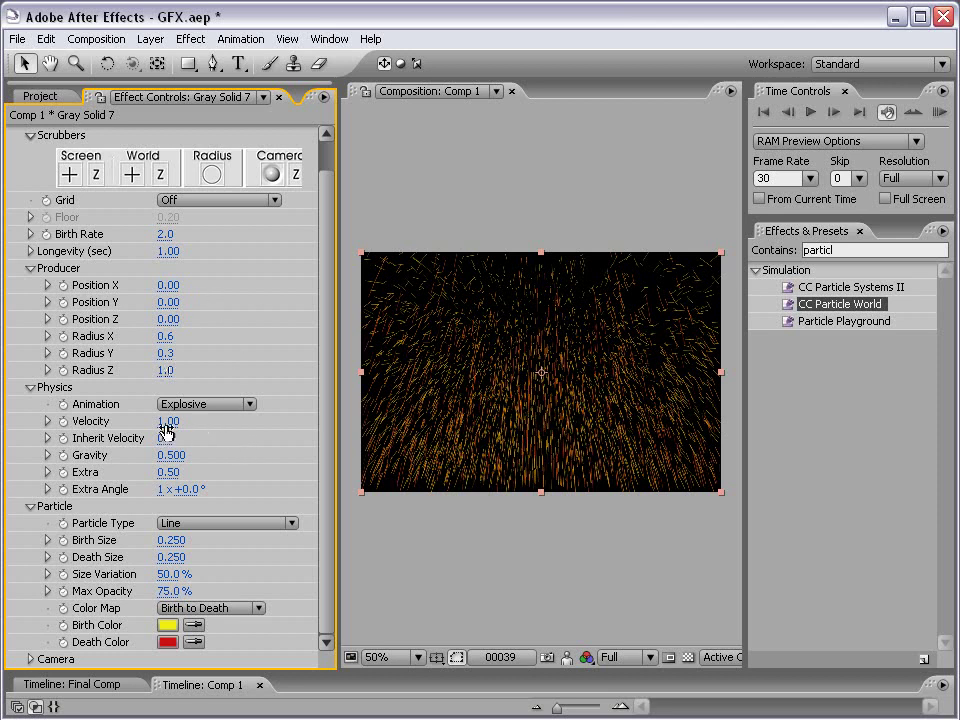
left_click(166, 421)
type("0")
key("Return")
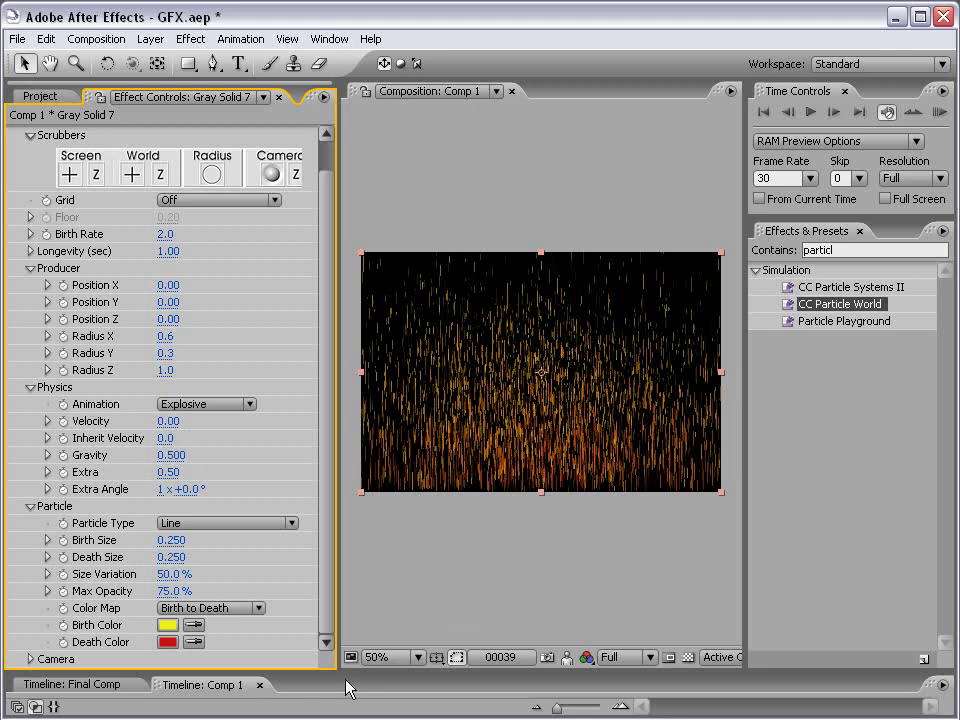
- Preview the falling particles and lower the birth rate to 0.3
left_click_drag(347, 672, 347, 585)
left_click(595, 632)
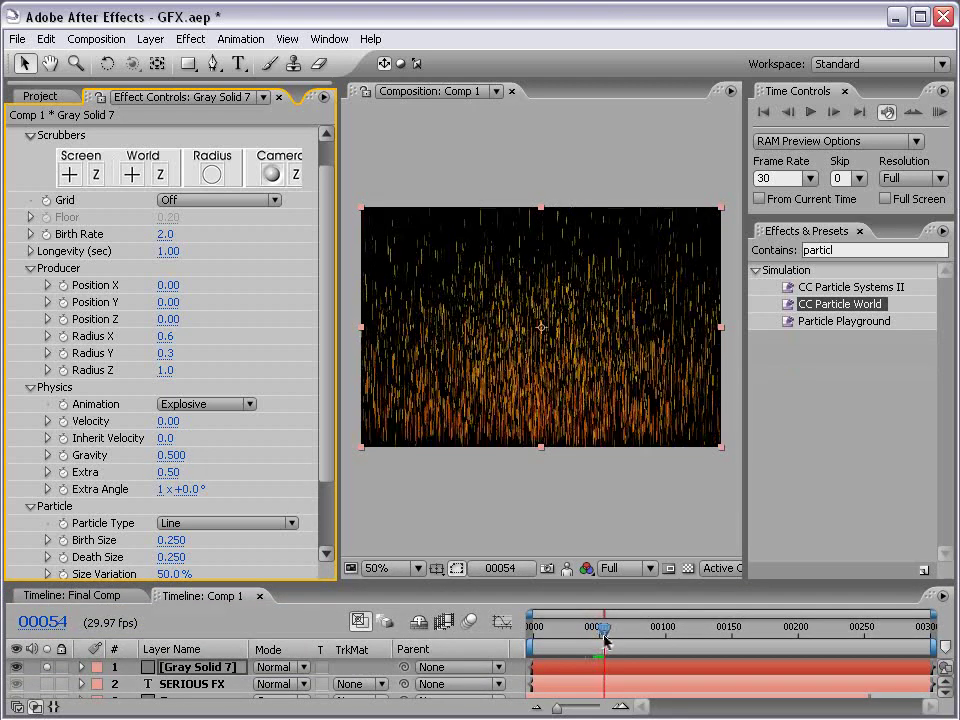
mouse_move(597, 641)
left_mouse_down()
mouse_move(658, 632)
mouse_move(634, 632)
left_mouse_up()
key("grave")
key("grave")
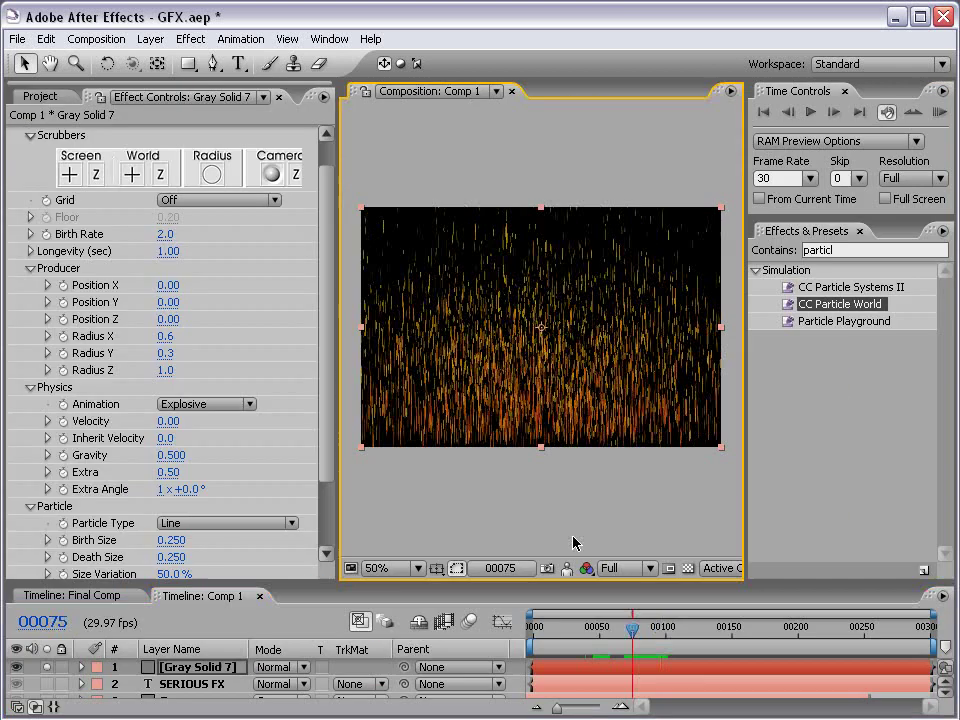
left_click(163, 234)
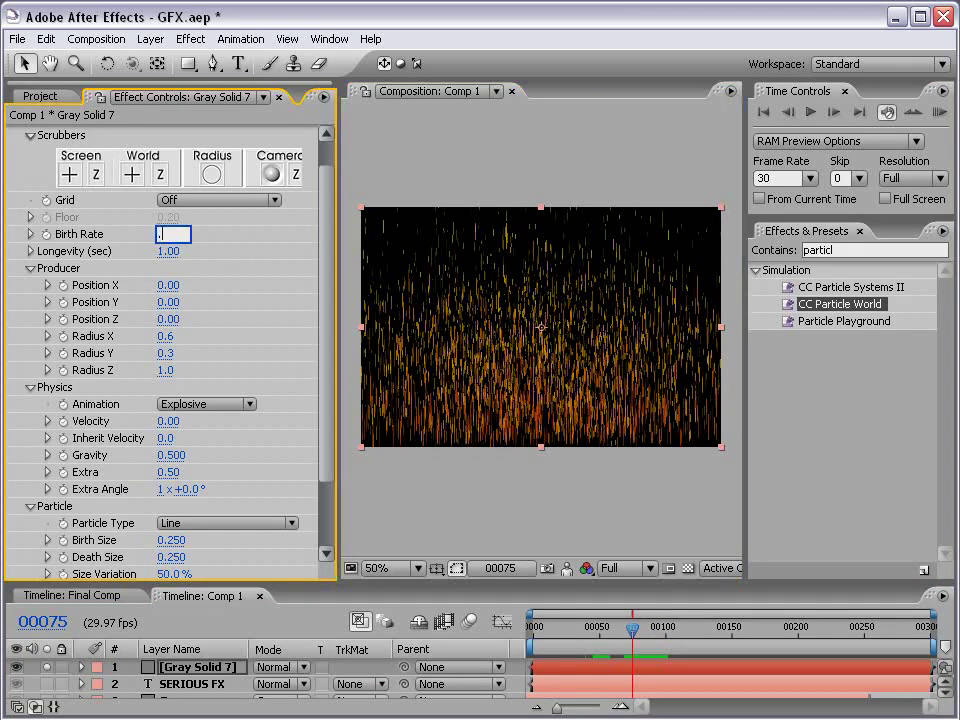
key("Return")
key("grave")
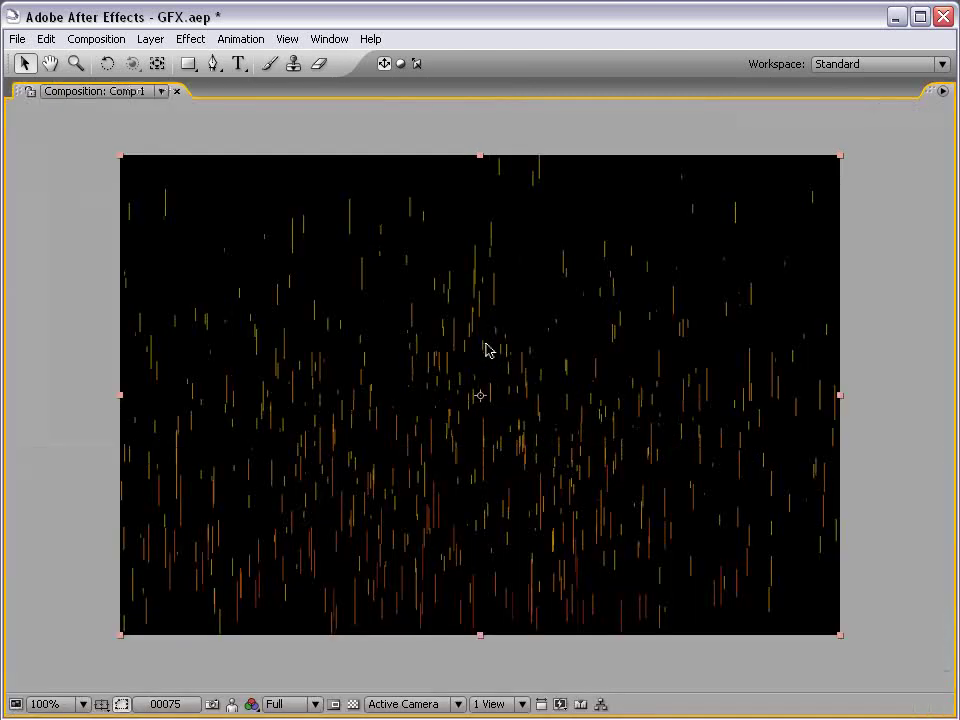
- Set particle gravity to 0.250 and move ahead to frame 102
key("grave")
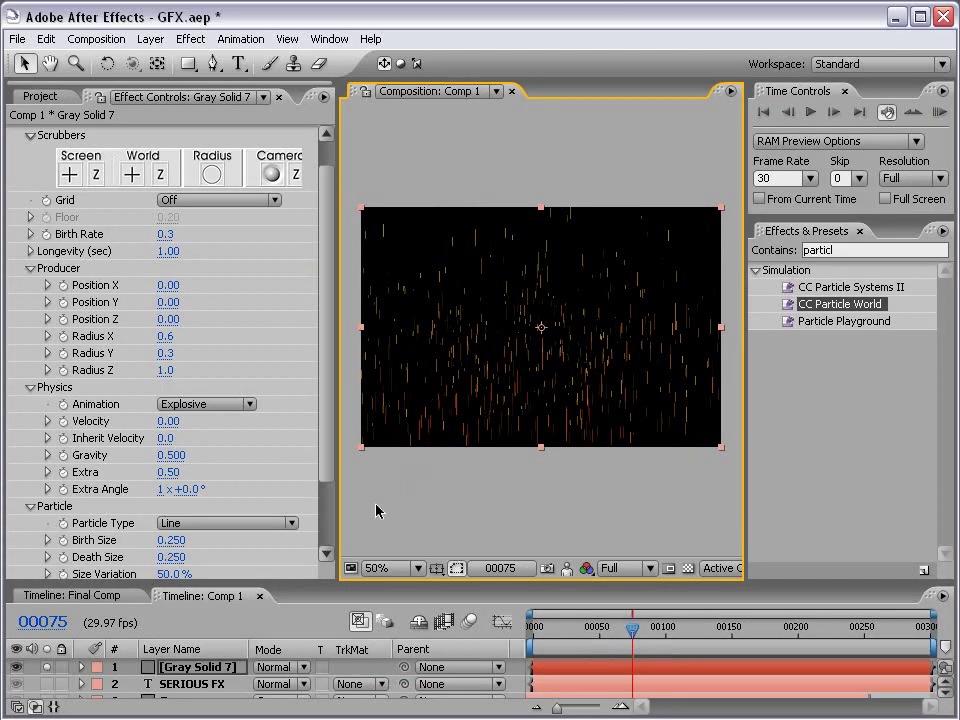
scroll(325, 426, "down", 5)
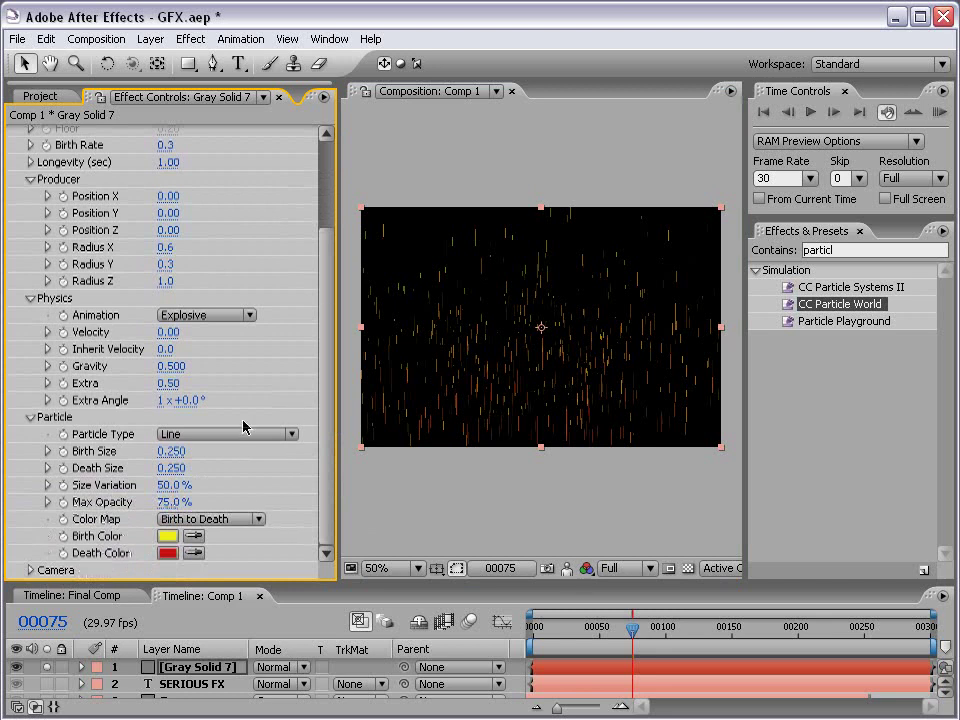
left_click(170, 366)
type("0.25")
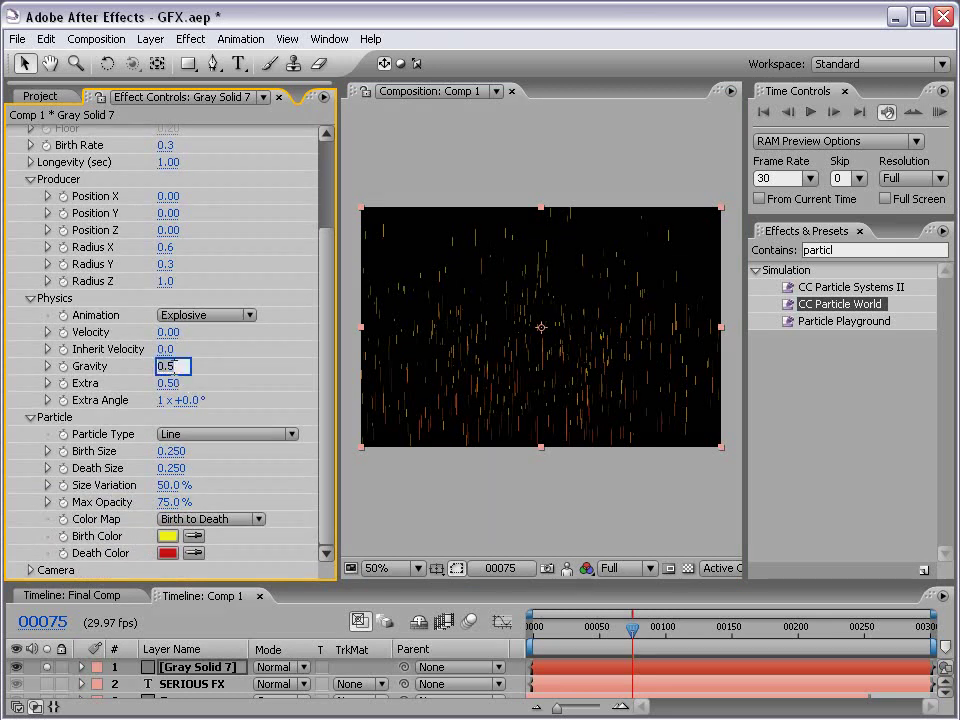
type("0")
key("Return")
key("period")
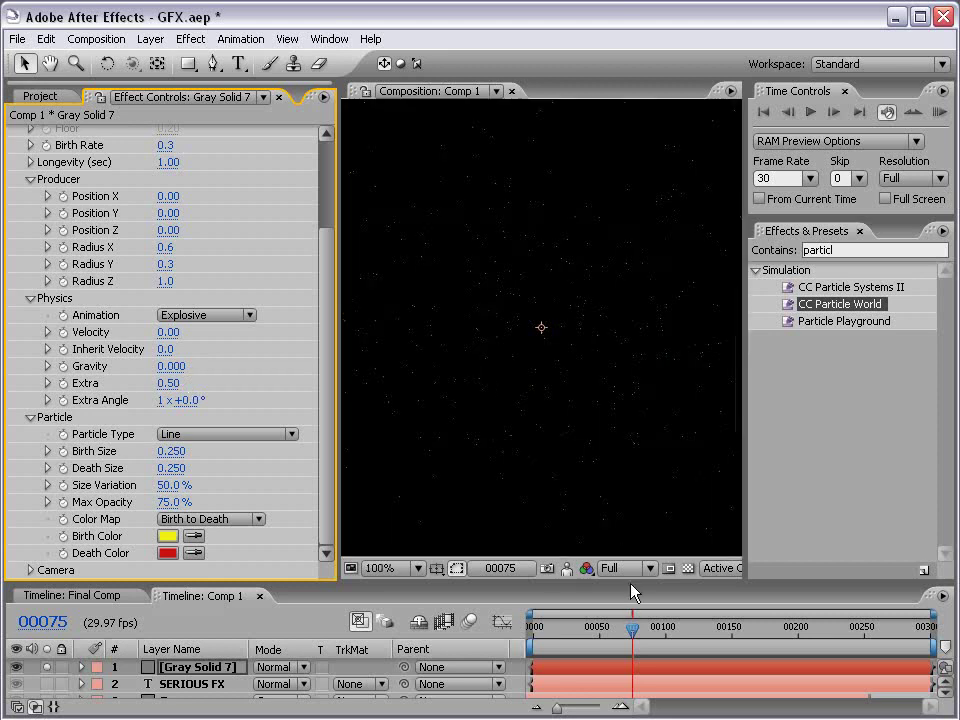
left_click_drag(627, 612, 668, 626)
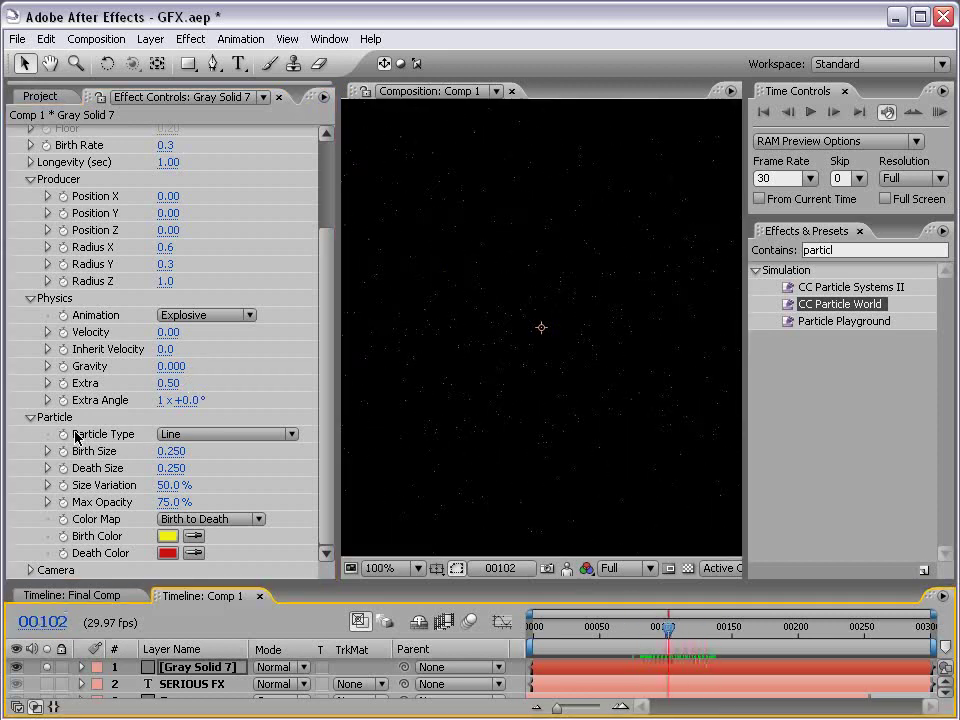
- Change the particle type to Lens Bubble
left_click(184, 436)
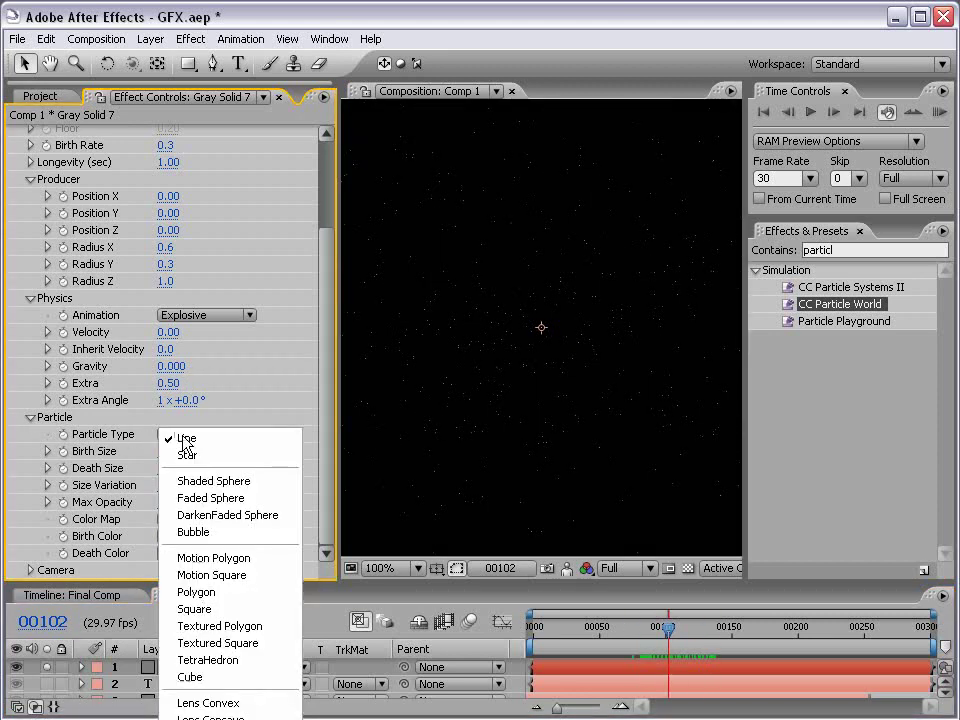
left_click(205, 719)
left_click(195, 434)
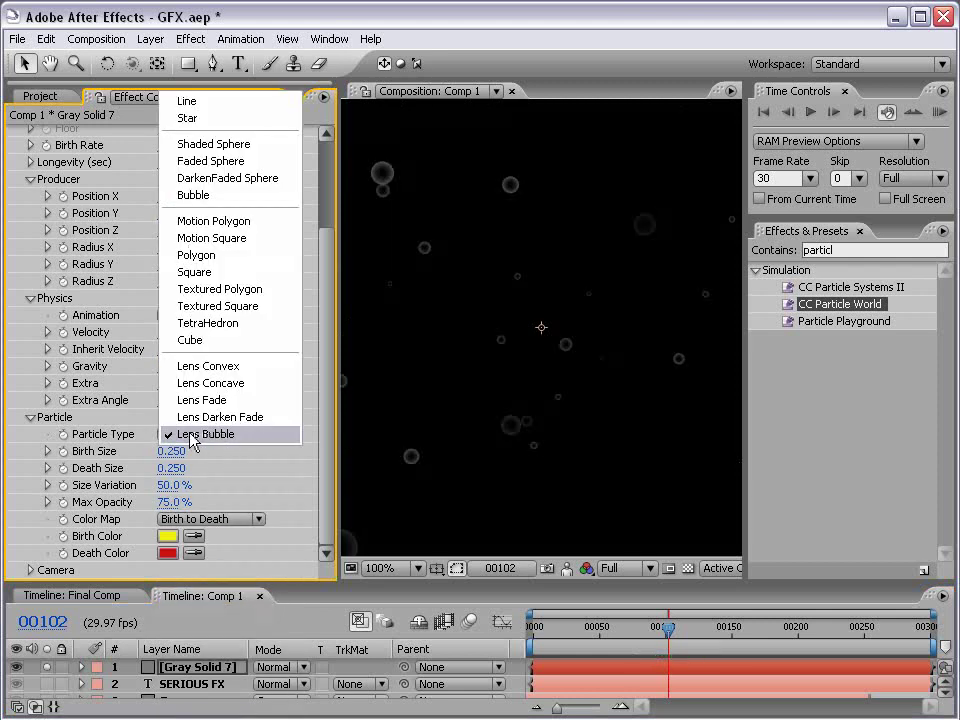
left_click(292, 440)
key("comma")
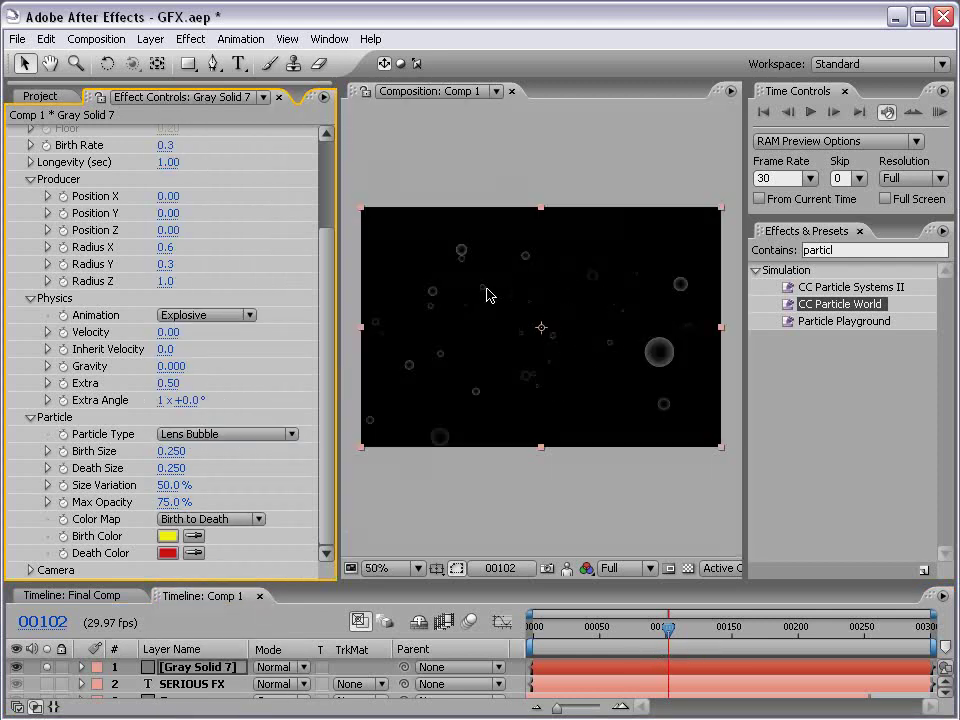
- Enter new particle Birth Size and Death Size values, both ending at 0.150
left_click(170, 451)
type("1.")
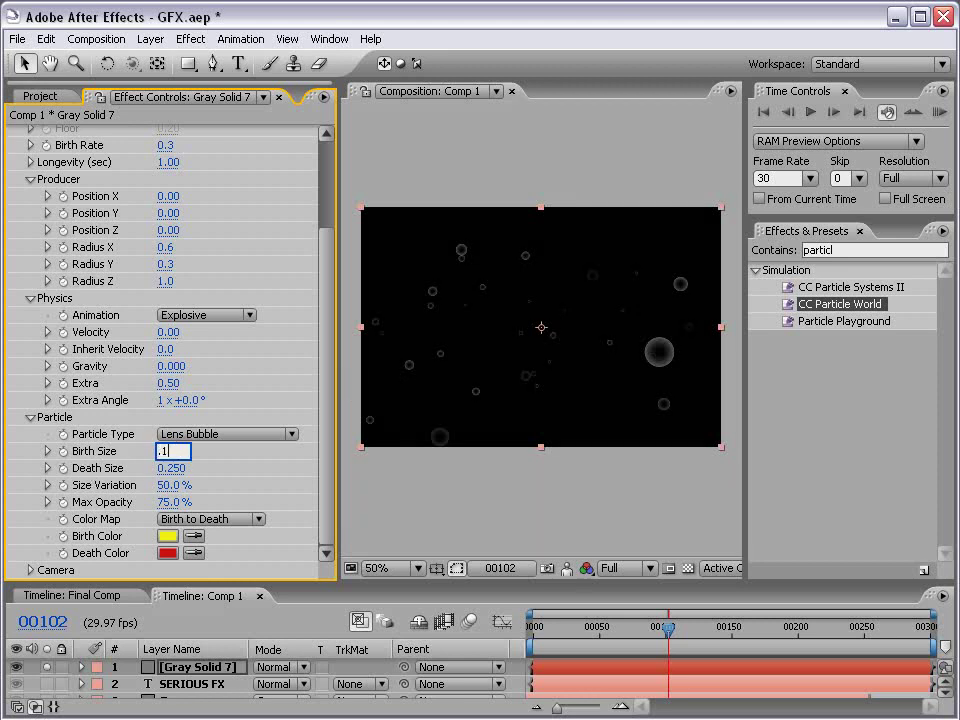
type("5")
key("Return")
left_click(172, 468)
type(".1")
key("Return")
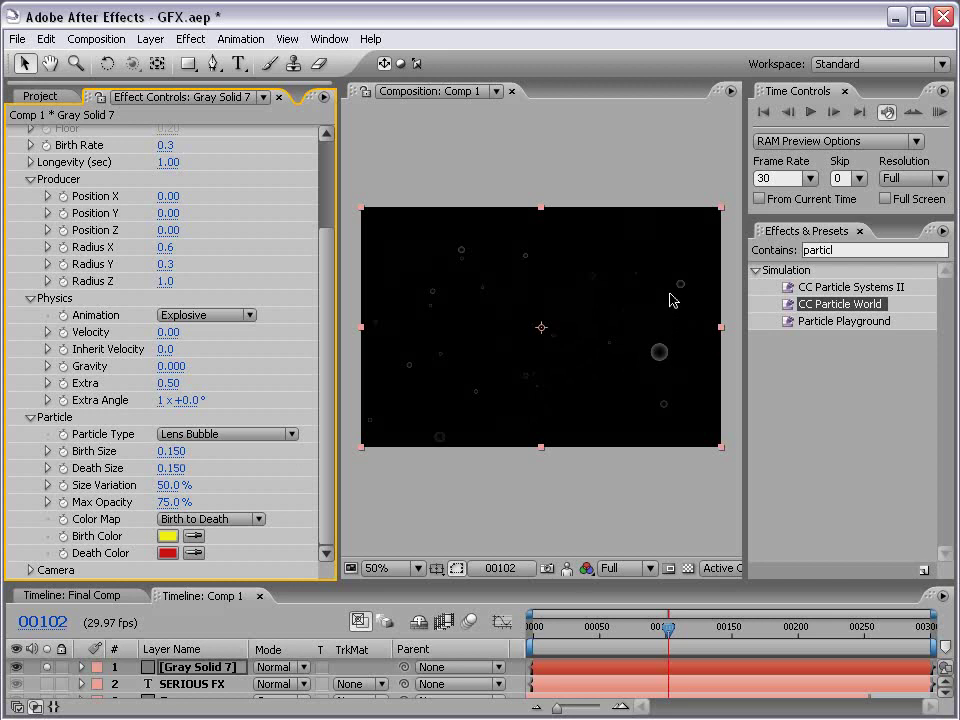
- Change the particle solid's colour to white in Solid Settings
left_click(152, 40)
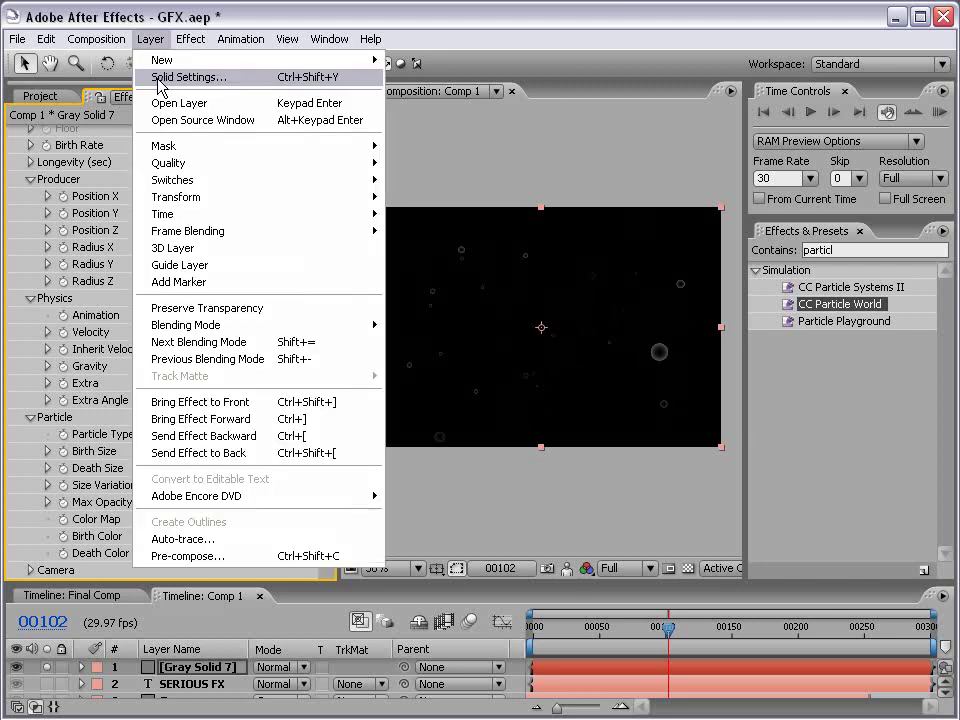
left_click(188, 77)
left_click(388, 510)
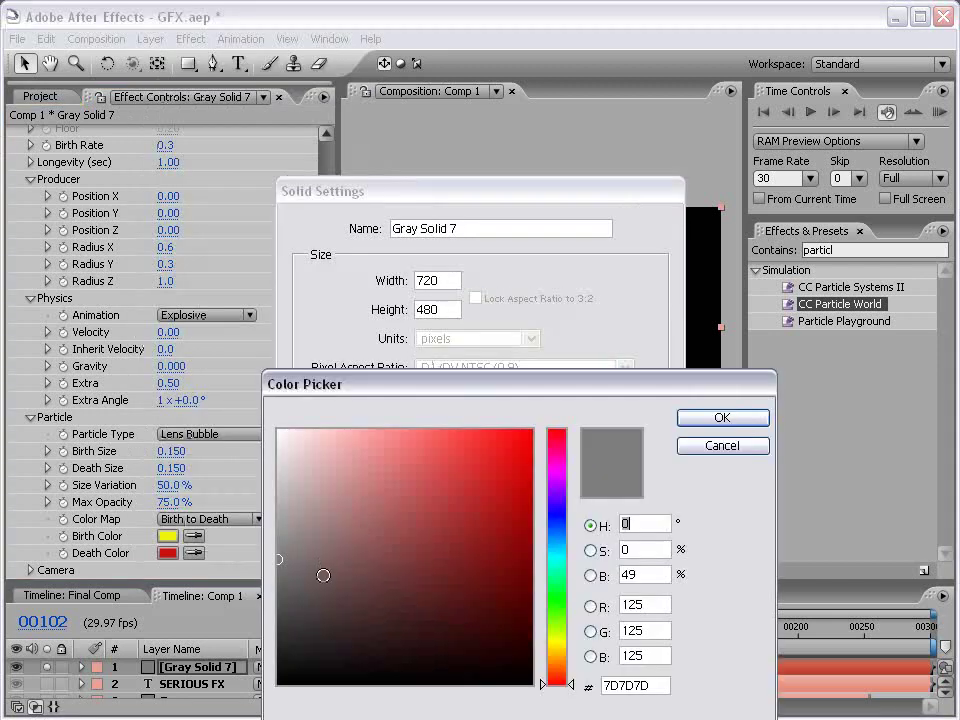
left_click(279, 431)
left_click(735, 418)
left_click(513, 602)
- Raise particle Birth Rate to 0.9 and set Birth Size to 0.070
scroll(332, 386, "up", 1)
scroll(332, 386, "up", 3)
left_click_drag(166, 266, 167, 268)
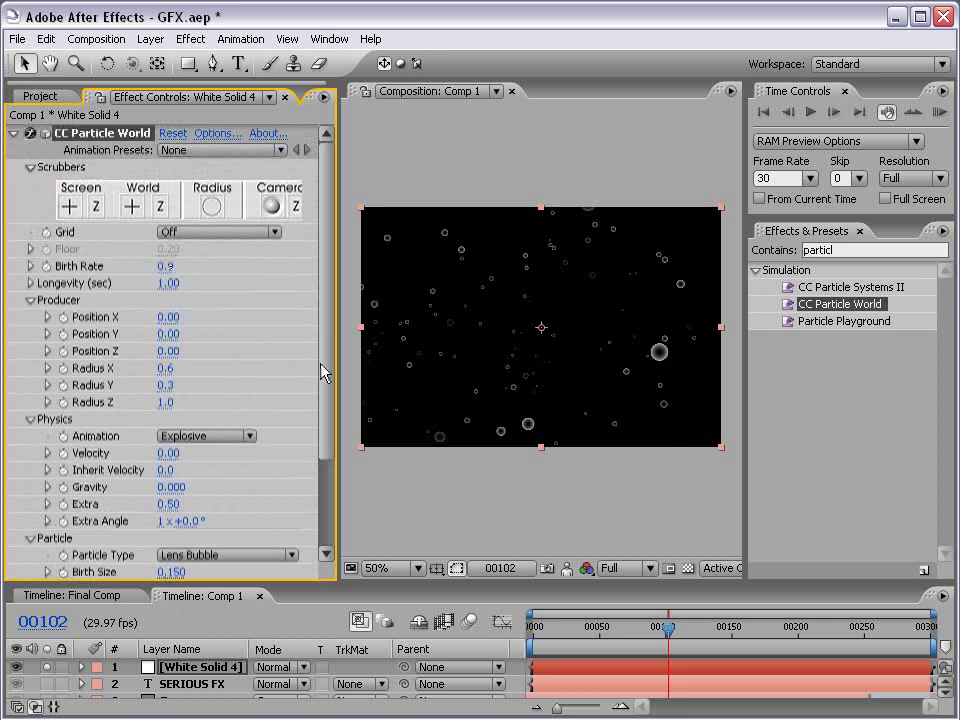
scroll(326, 368, "down", 3)
left_click_drag(168, 451, 167, 452)
left_click(525, 478)
scroll(525, 460, "up", 2)
scroll(527, 460, "down", 2)
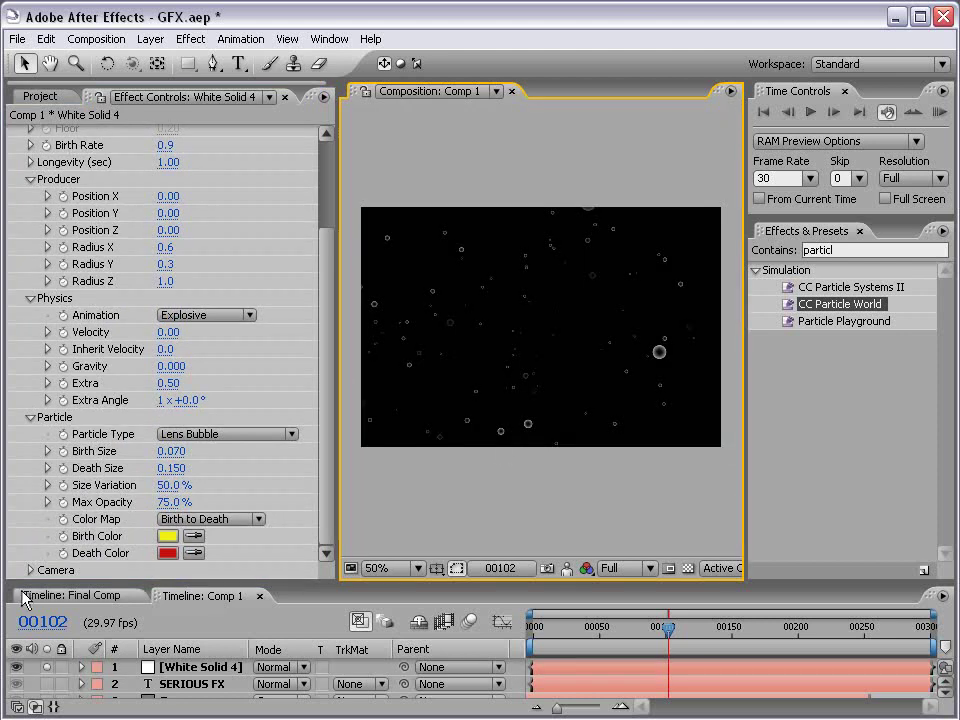
- Unsolo the particle layer and scrub frames 27–61 to check bubbles over the streaks
left_click(47, 667)
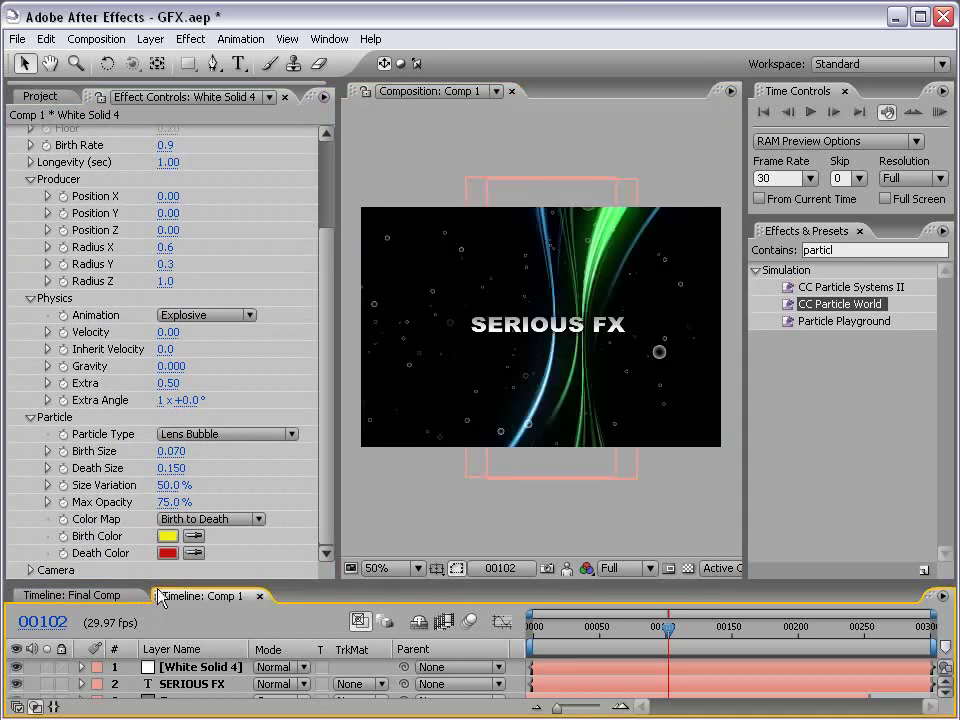
left_click_drag(160, 584, 160, 541)
scroll(487, 386, "up", 2)
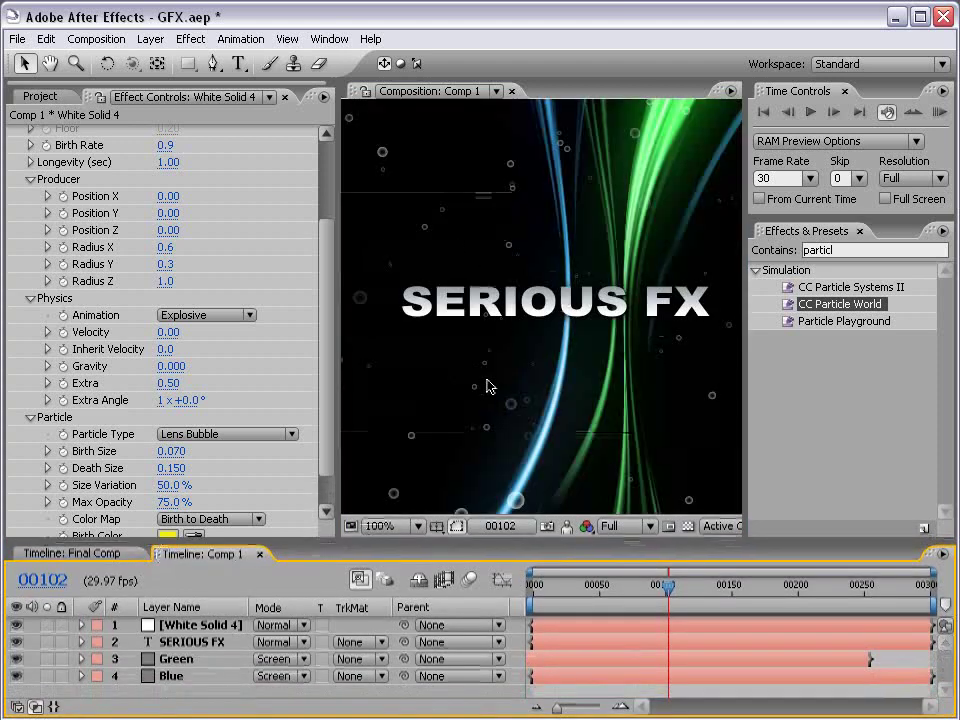
key("grave")
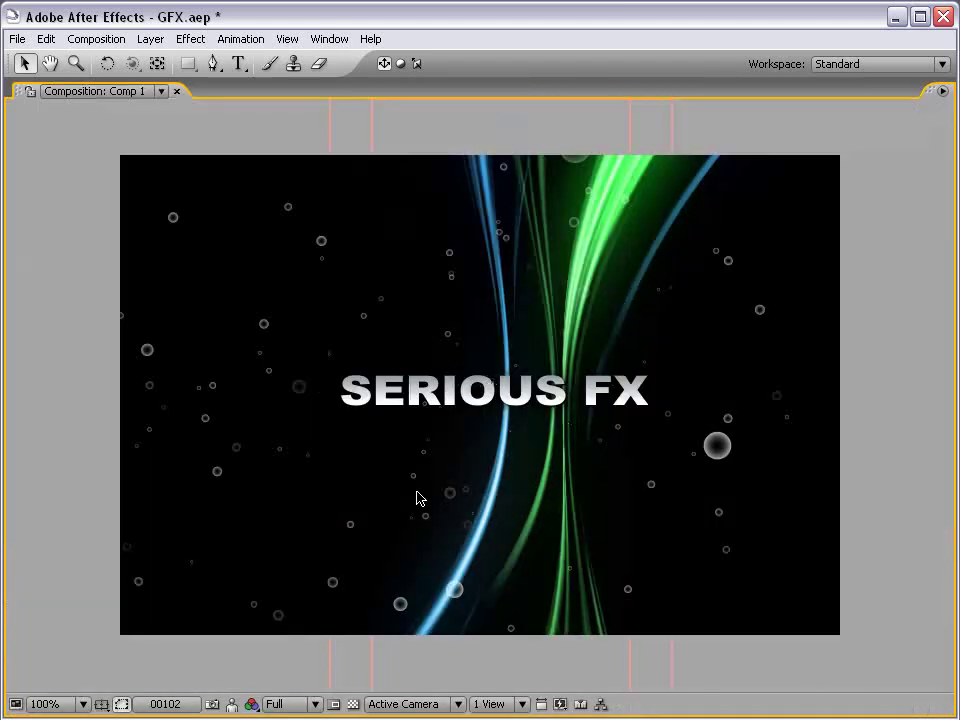
scroll(414, 328, "down", 2)
key("grave")
left_click(580, 594)
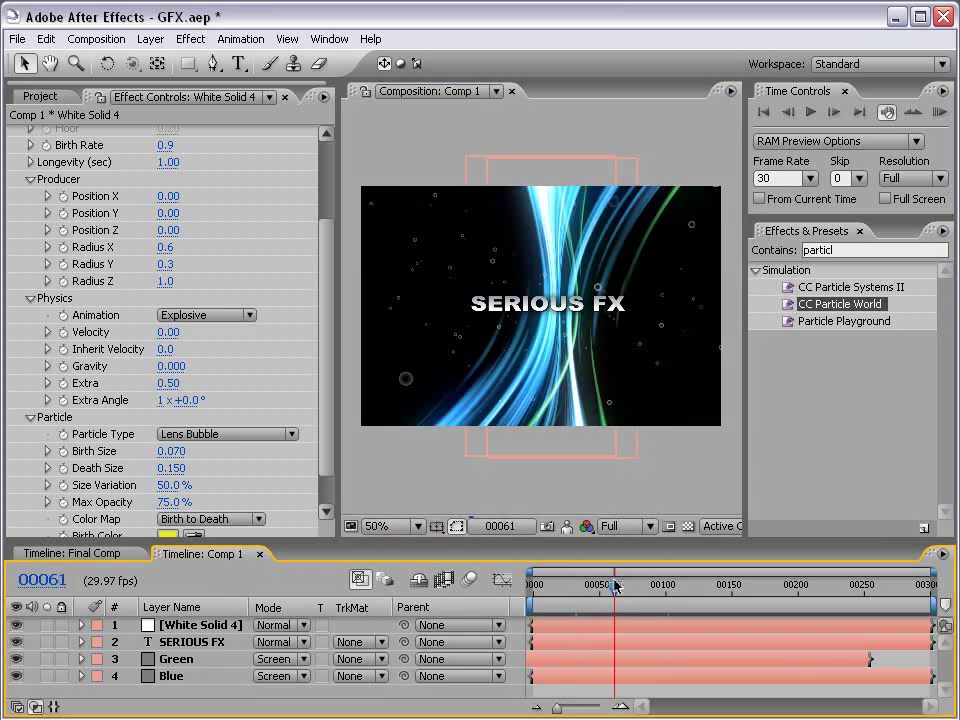
left_click(615, 587)
mouse_move(615, 587)
left_mouse_down()
mouse_move(768, 590)
mouse_move(592, 590)
left_mouse_up()
left_click(570, 588)
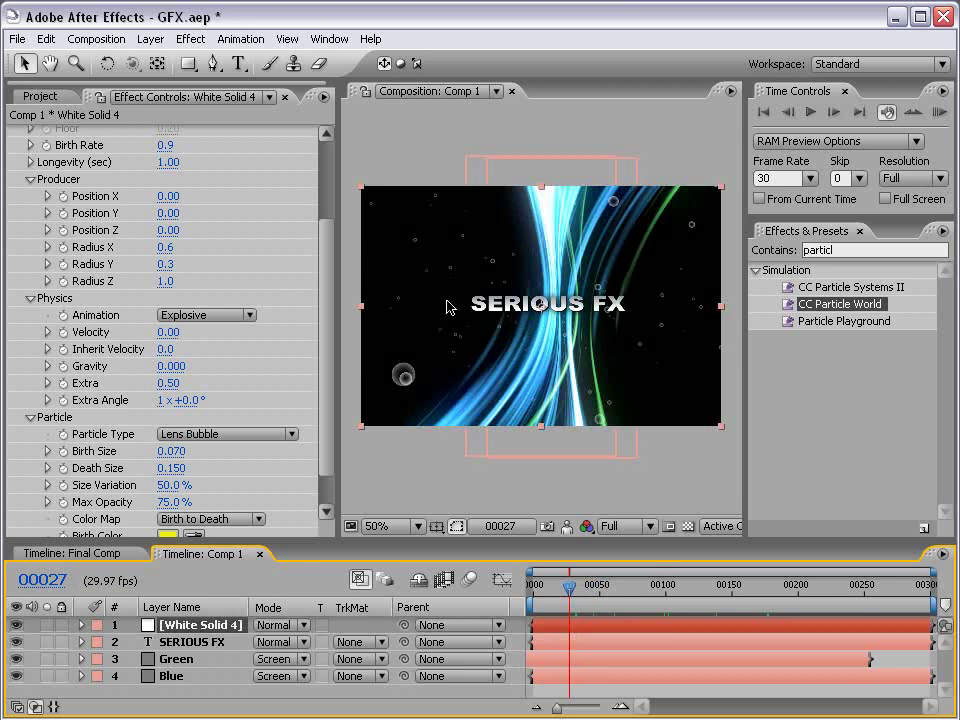
- Add Hue/Saturation to the particles with Colorize on and lightness at -21
left_click(190, 39)
mouse_move(229, 205)
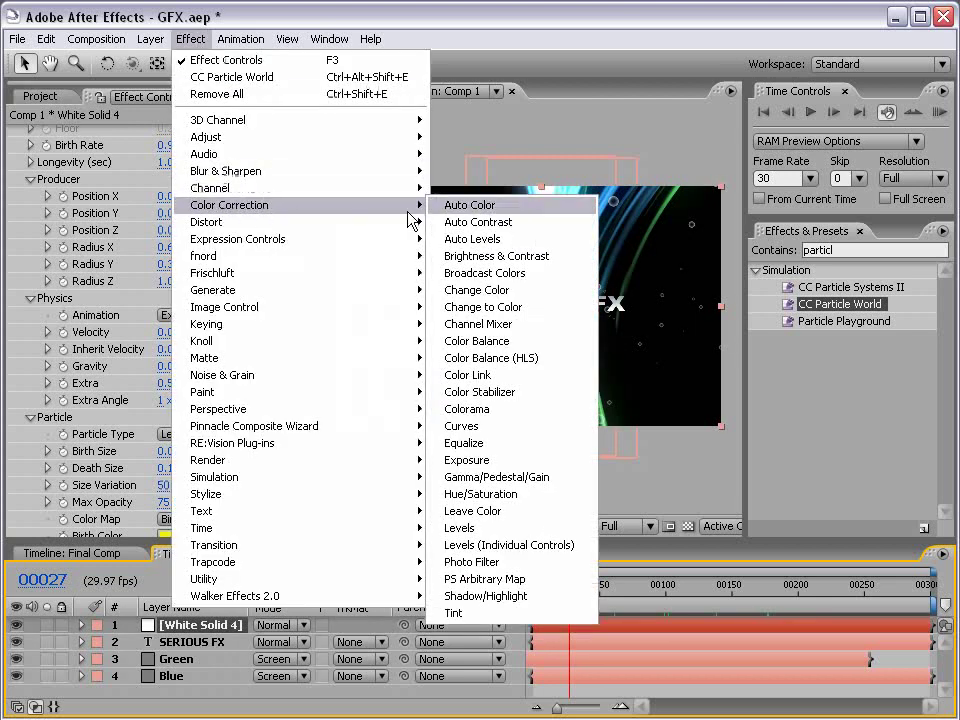
left_click(482, 494)
scroll(330, 360, "down", 2)
scroll(330, 360, "down", 1)
left_click(163, 477)
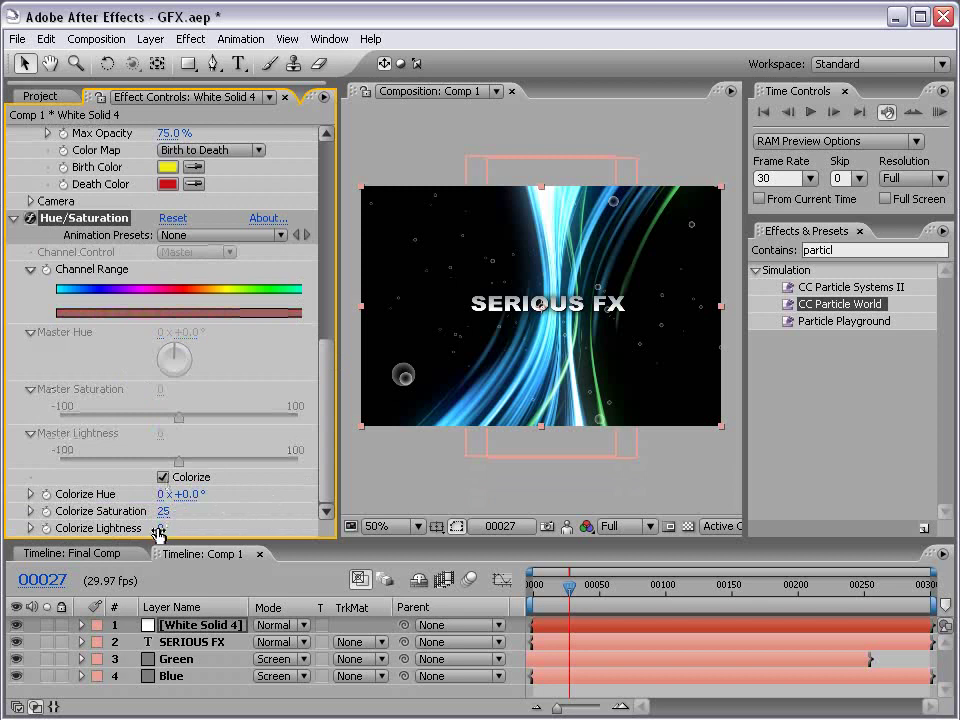
left_click_drag(159, 531, 152, 528)
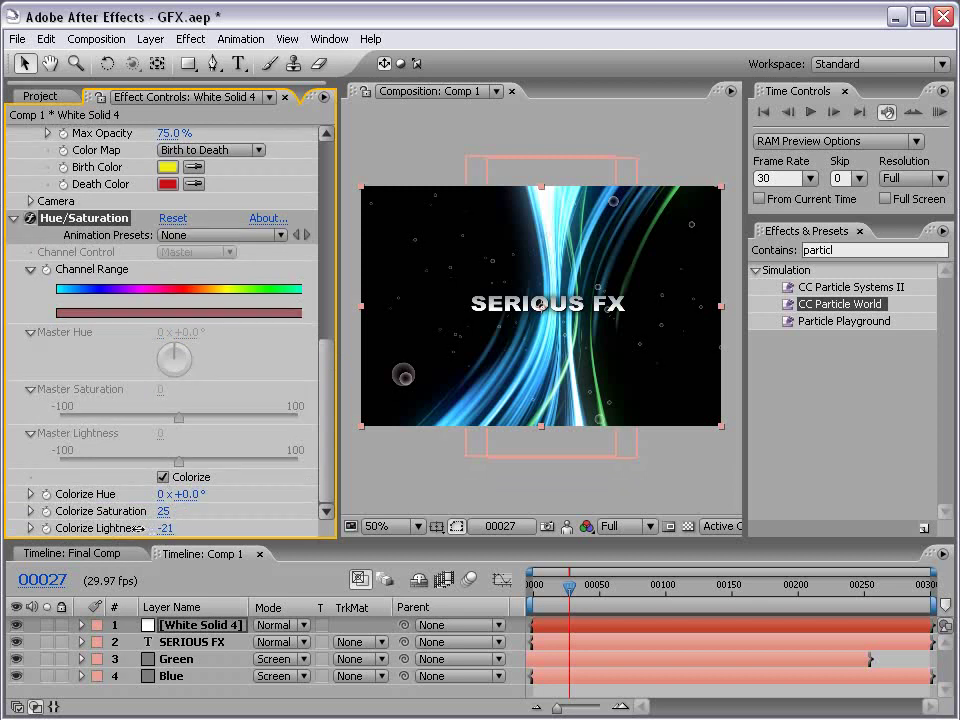
- Zoom in on the bubbles and push Colorize saturation to 100 for a blue tint
key("period")
key("h")
left_click_drag(414, 409, 628, 300)
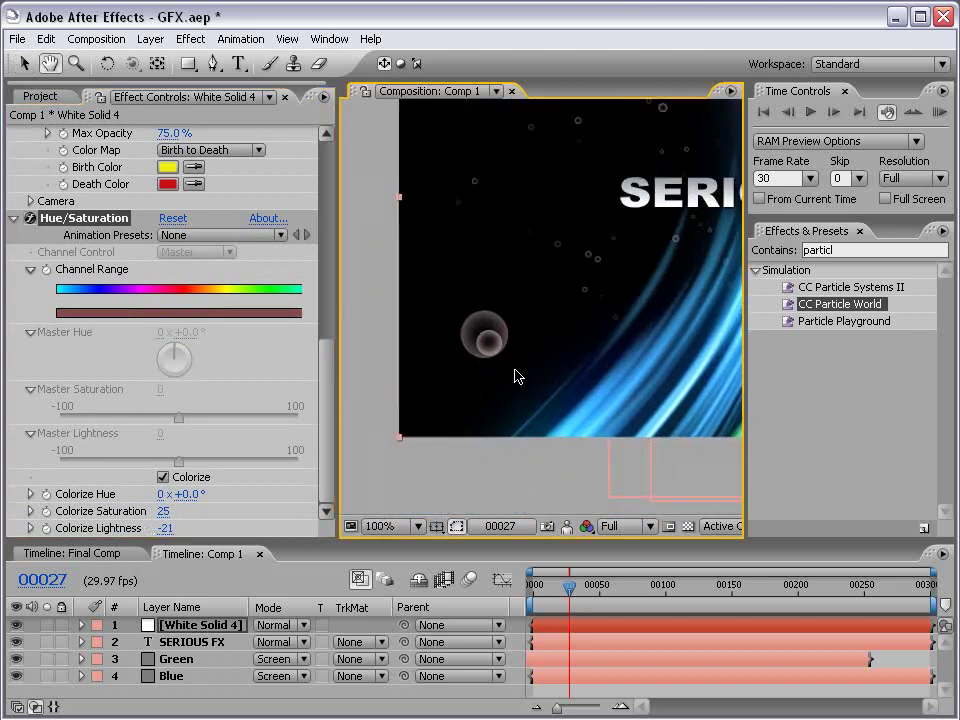
key("v")
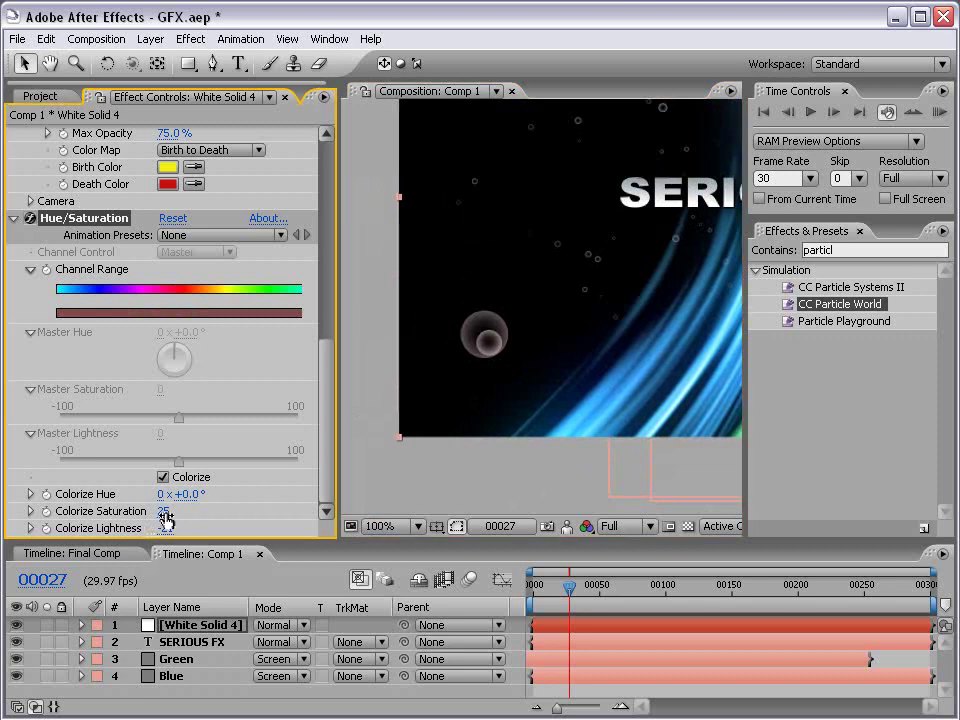
left_click_drag(162, 511, 410, 487)
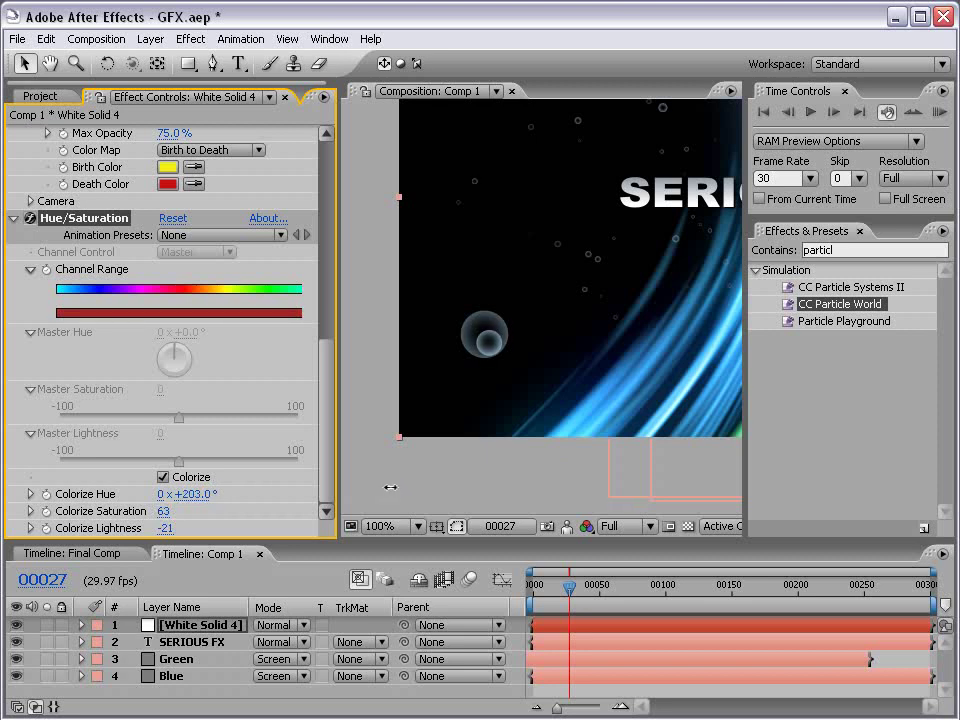
key("h")
scroll(553, 336, "down", 2)
scroll(553, 336, "up", 2)
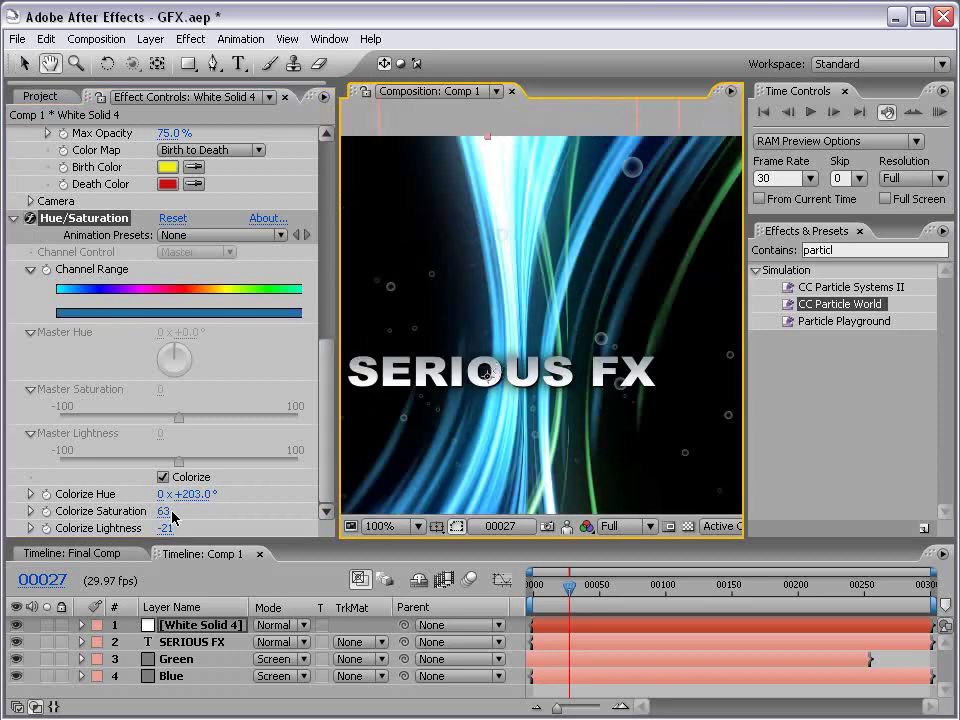
left_click_drag(163, 511, 240, 511)
key("v")
- Preview the blue bubbles full-window and enlarge the timeline panel
scroll(612, 308, "down", 2)
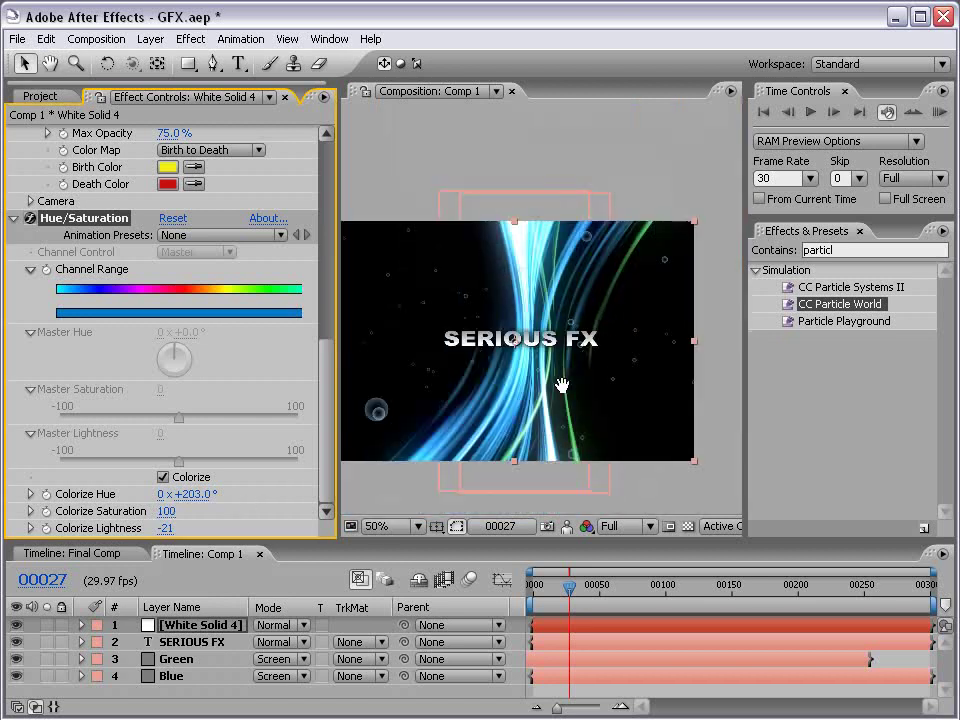
key("grave")
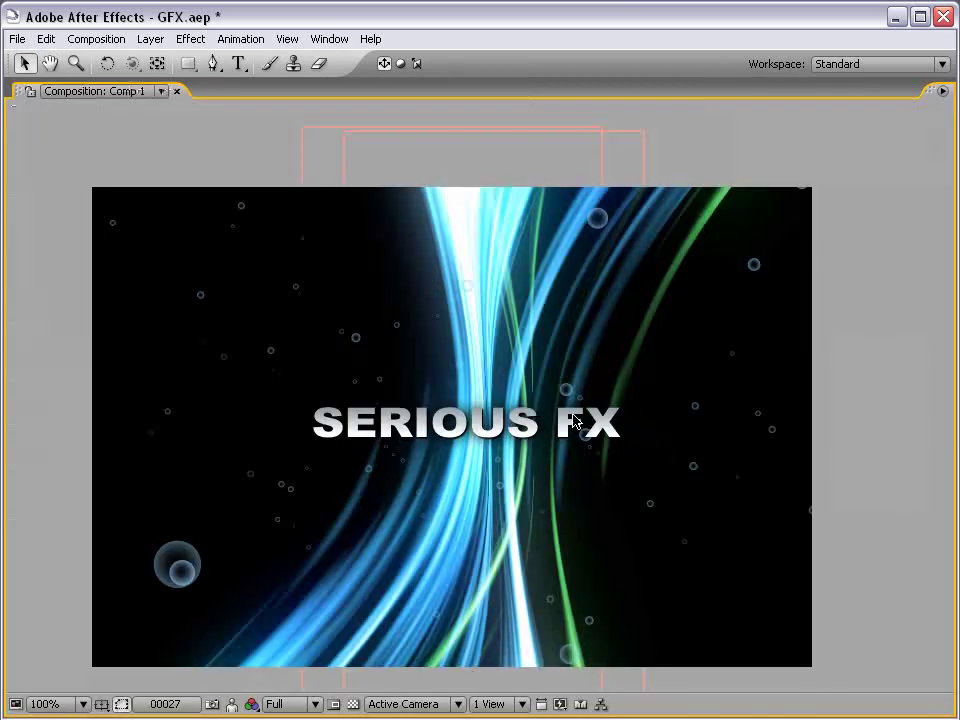
key("grave")
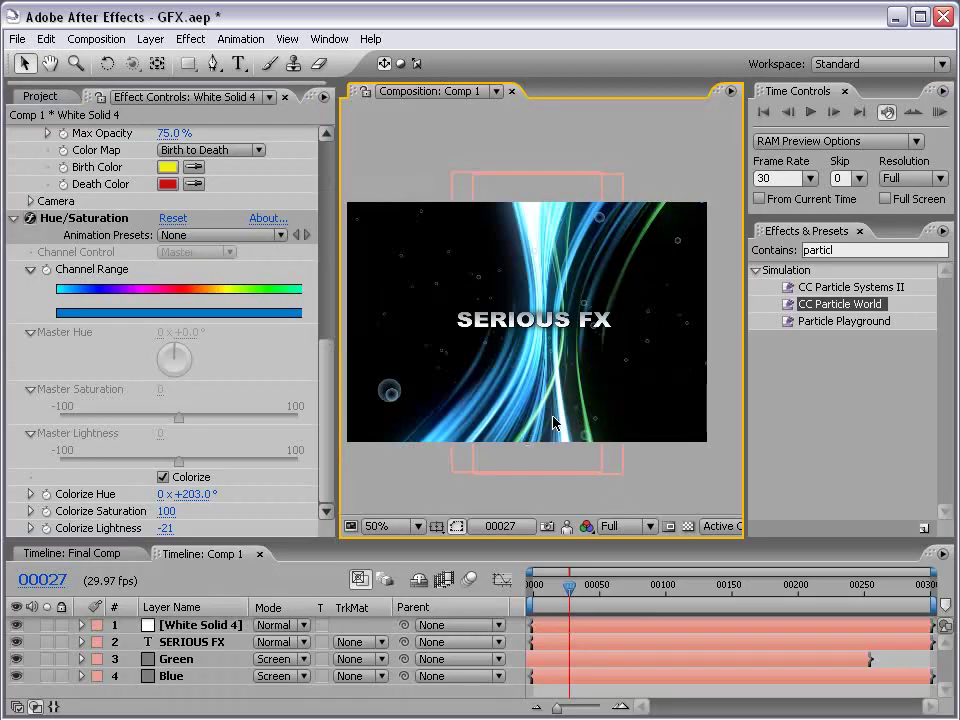
left_click_drag(496, 540, 495, 520)
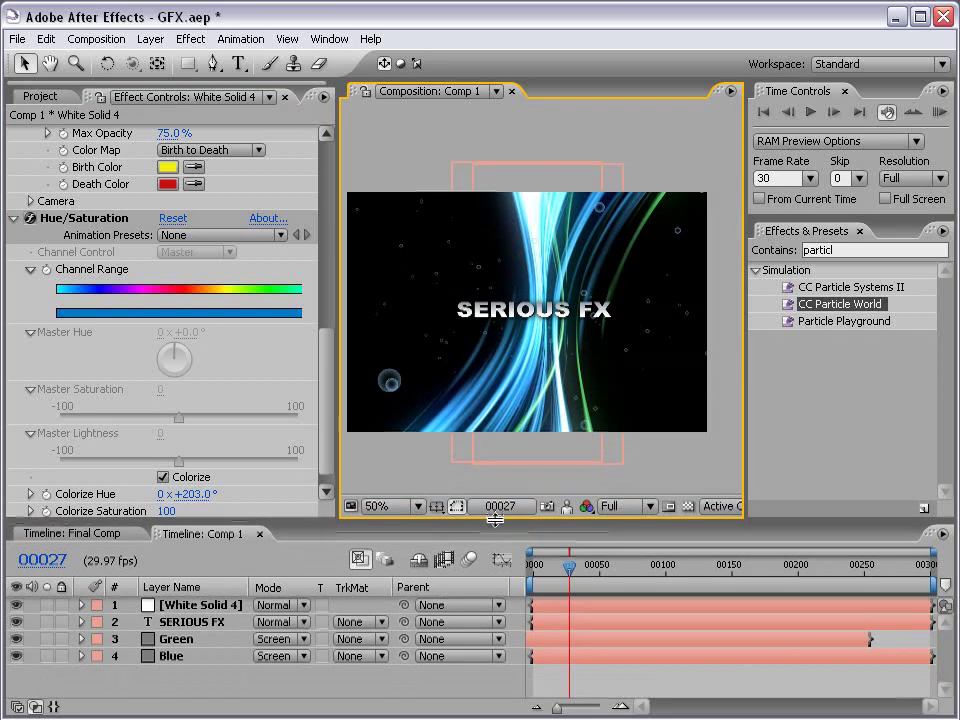
- Add a new camera layer, Camera 1, to Comp 1
left_click(326, 688)
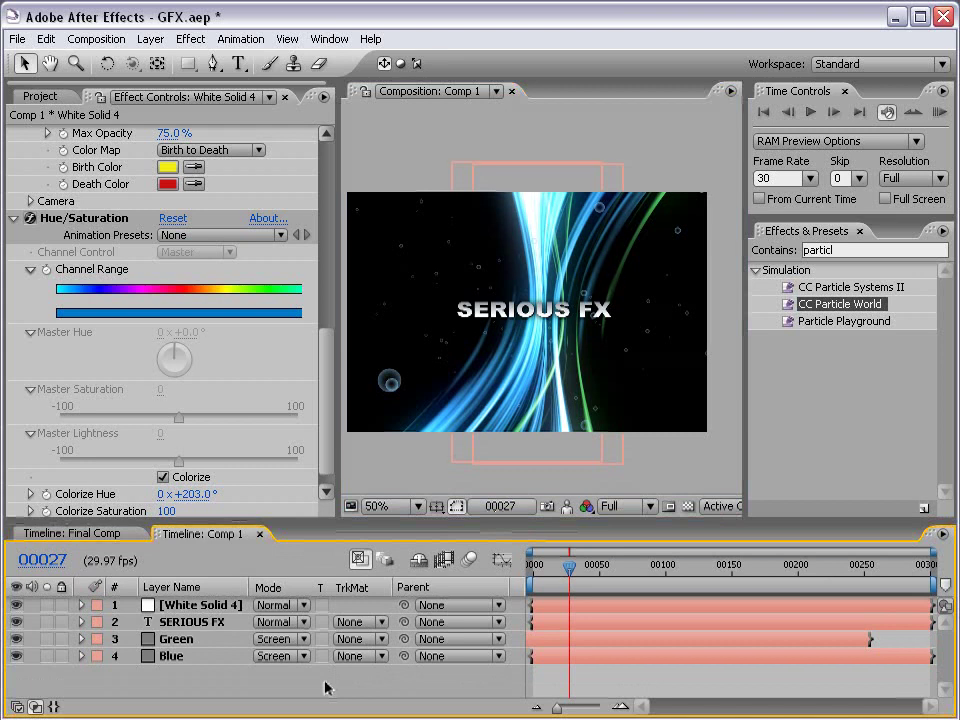
key("F4")
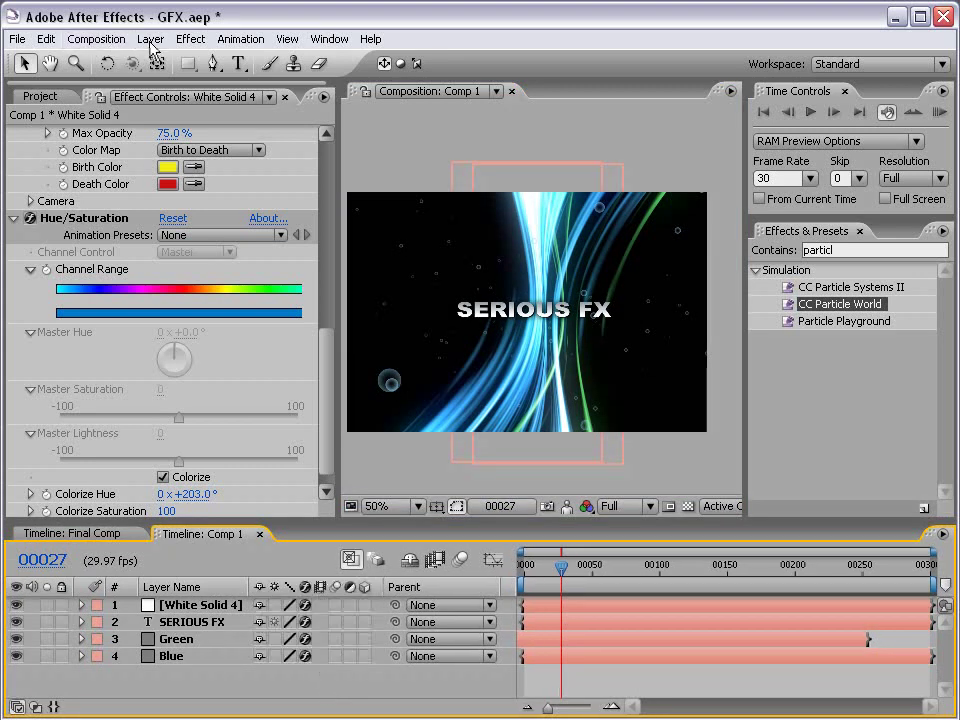
left_click(150, 39)
mouse_move(200, 60)
left_click(440, 111)
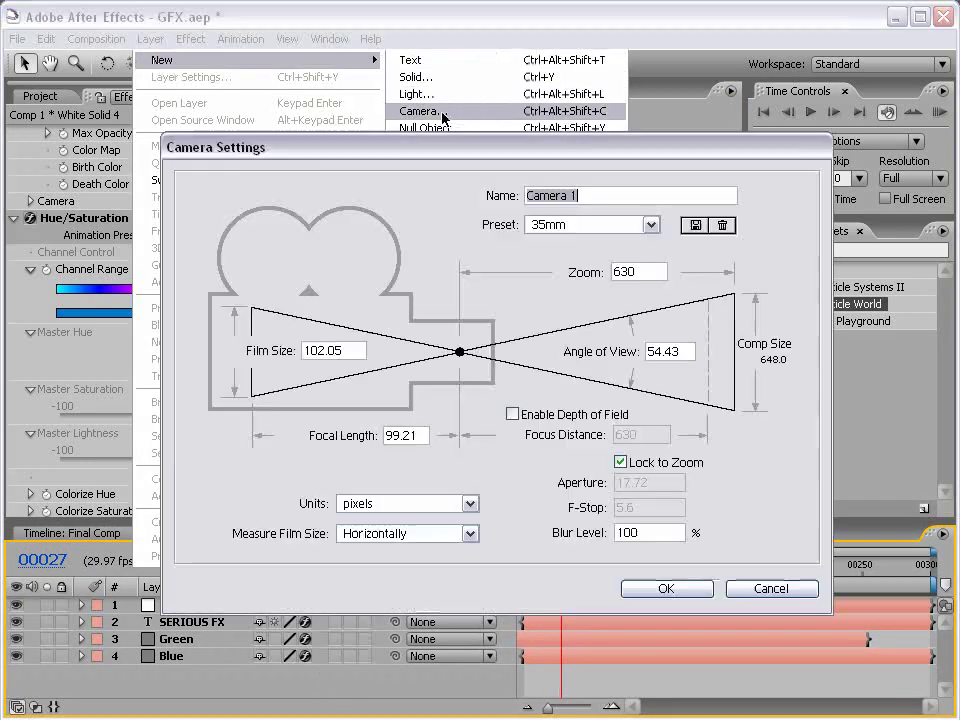
left_click(667, 589)
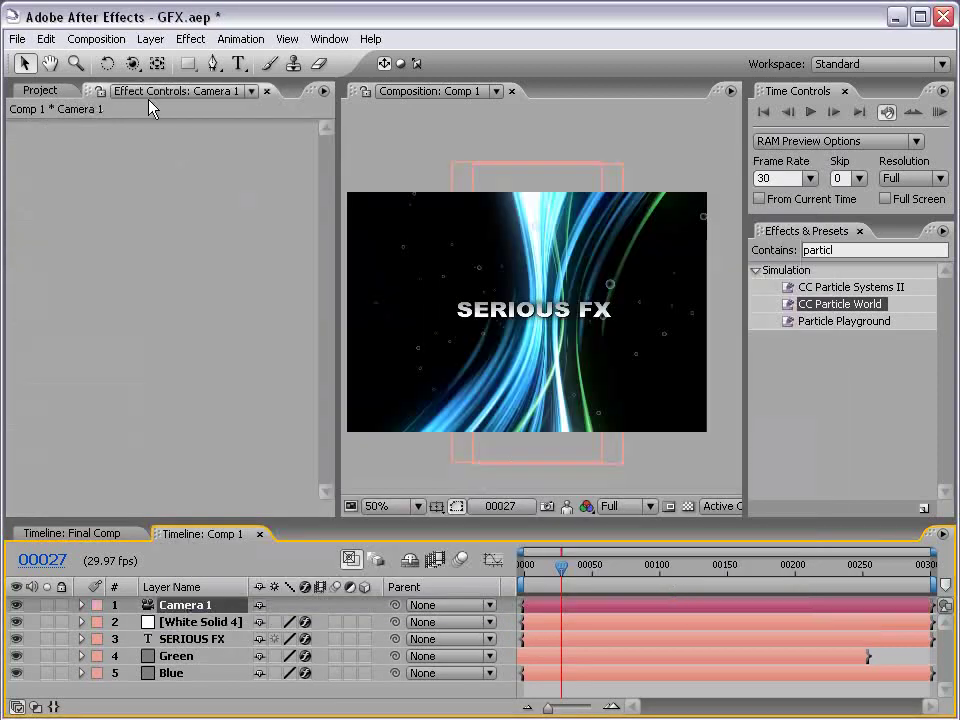
- Orbit Camera 1 around the SERIOUS FX title, then enlarge the timeline
left_click(131, 63)
mouse_move(593, 283)
left_mouse_down()
mouse_move(528, 327)
mouse_move(670, 337)
mouse_move(487, 302)
left_mouse_up()
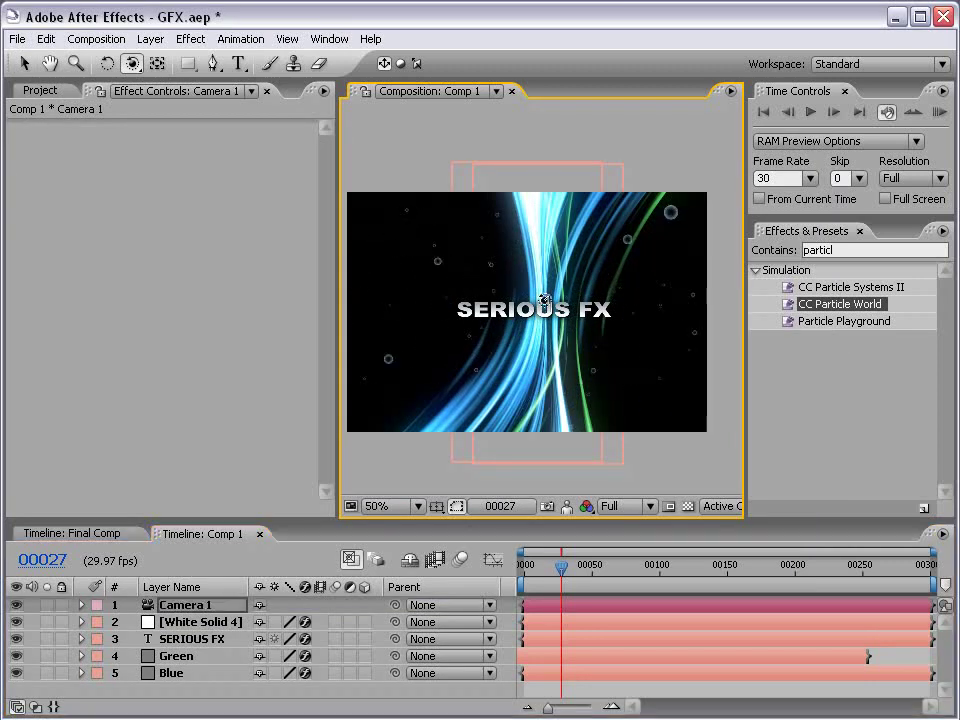
key("v")
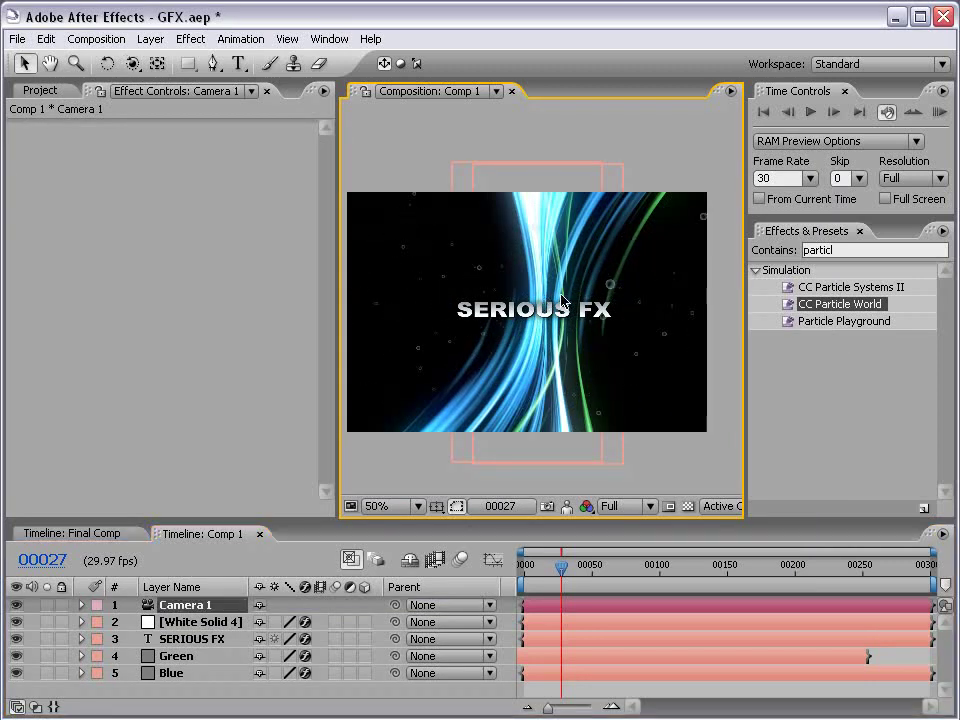
left_click_drag(287, 521, 287, 486)
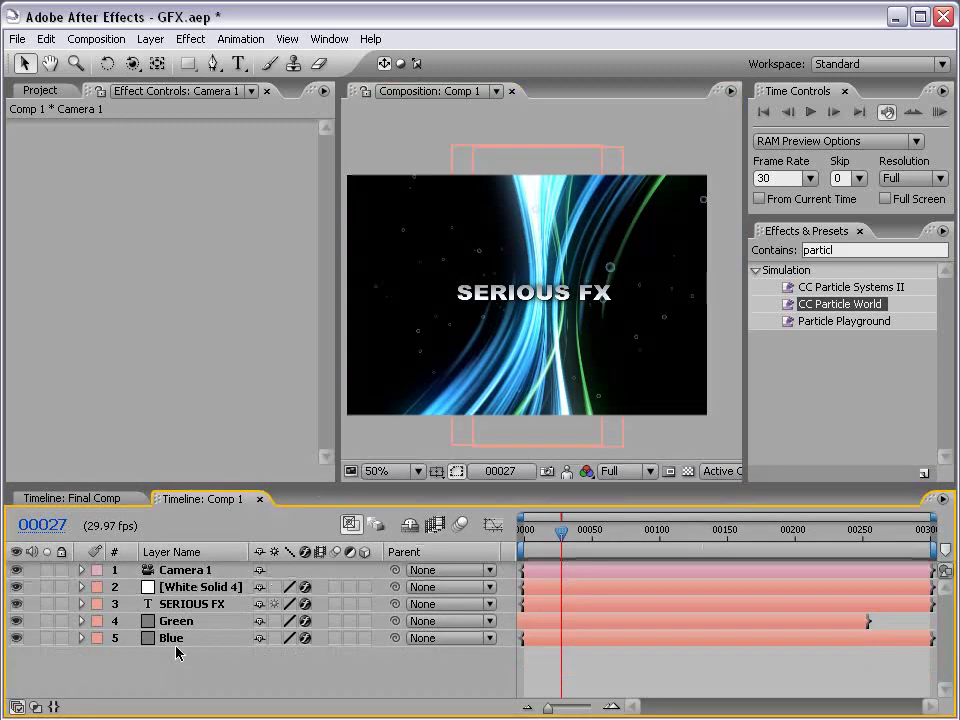
- Rename White Solid 4 to 'Particle Layer'
left_click(190, 588)
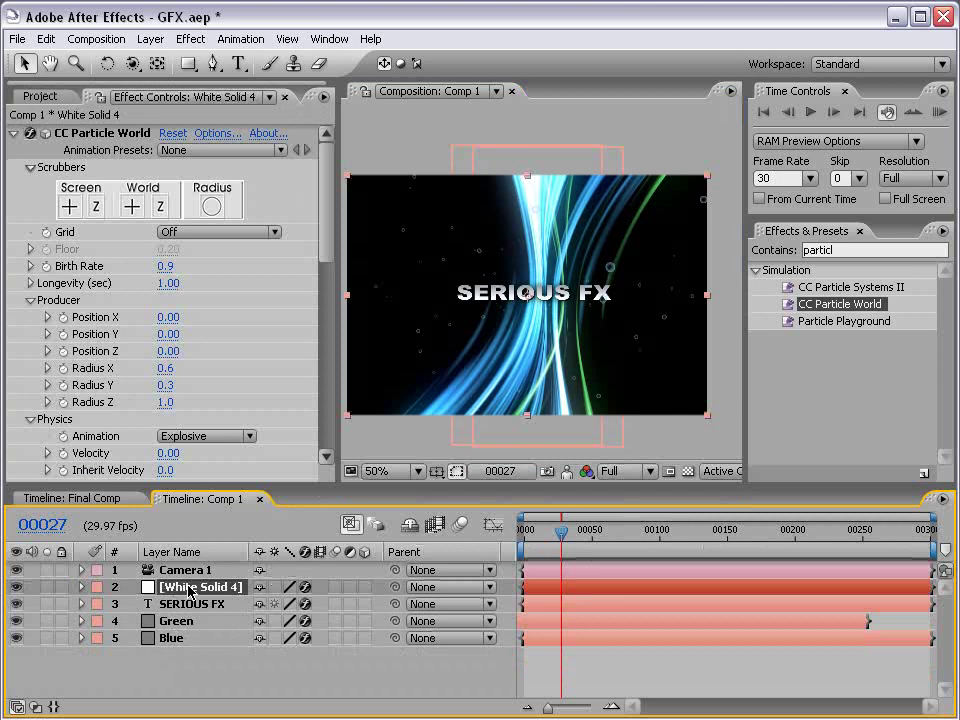
key("Return")
type("Particle Layer")
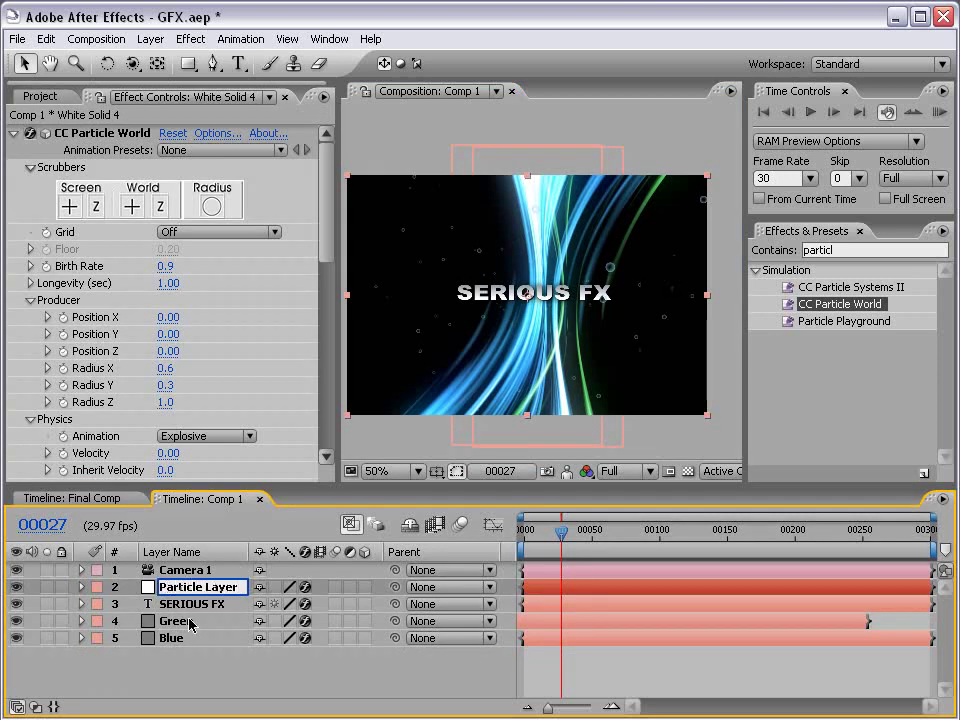
left_click(160, 684)
- Make SERIOUS FX, Green and Blue 3D layers
left_click(191, 605)
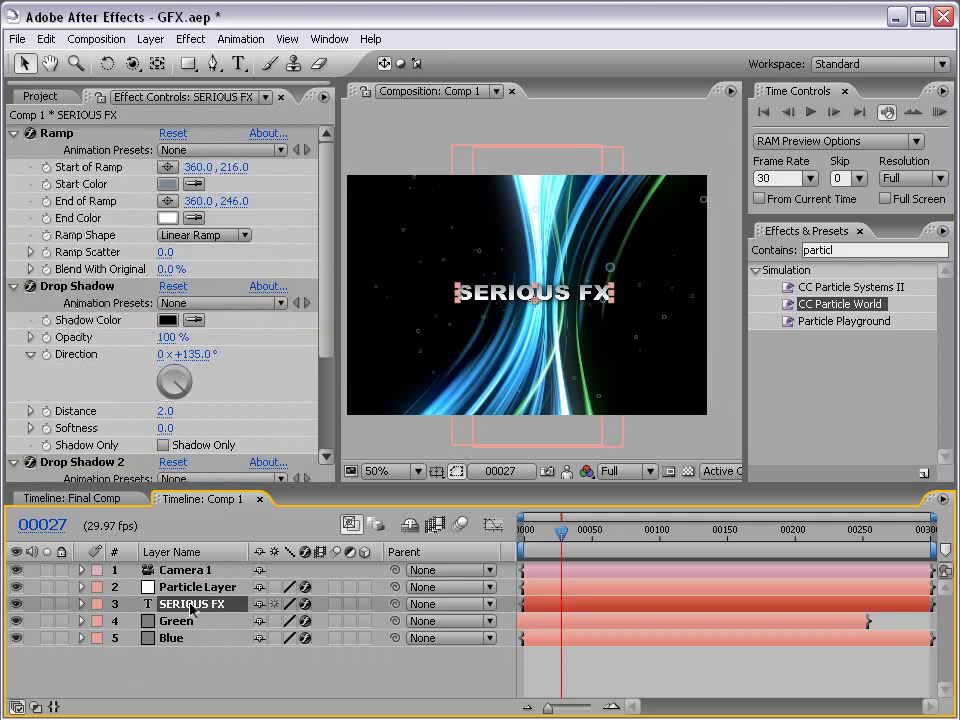
left_click(180, 625)
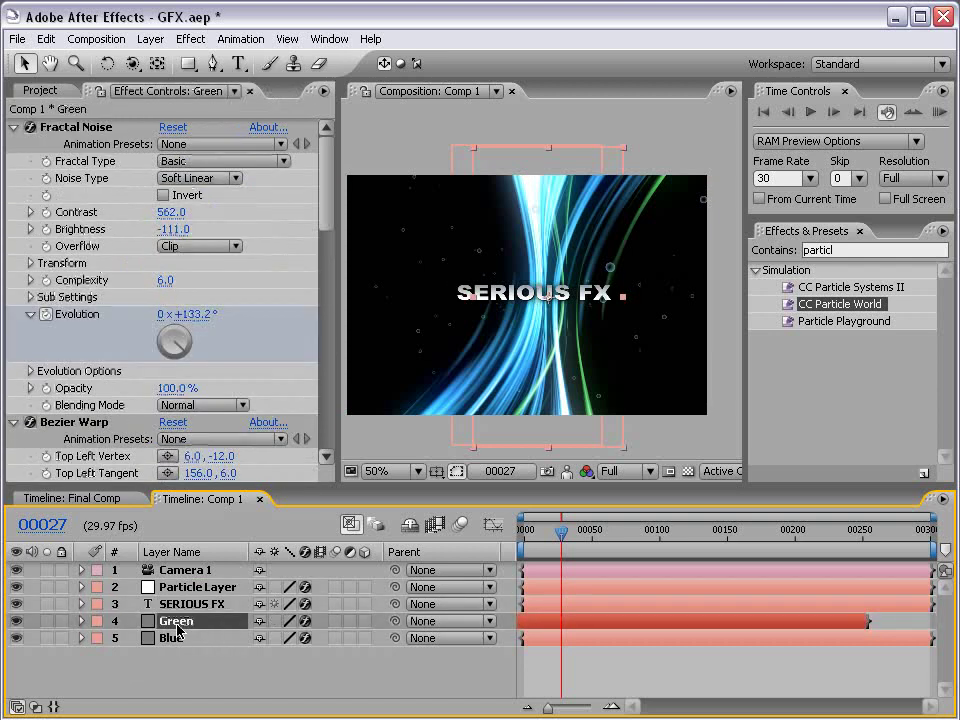
left_click(176, 641)
left_click(268, 653)
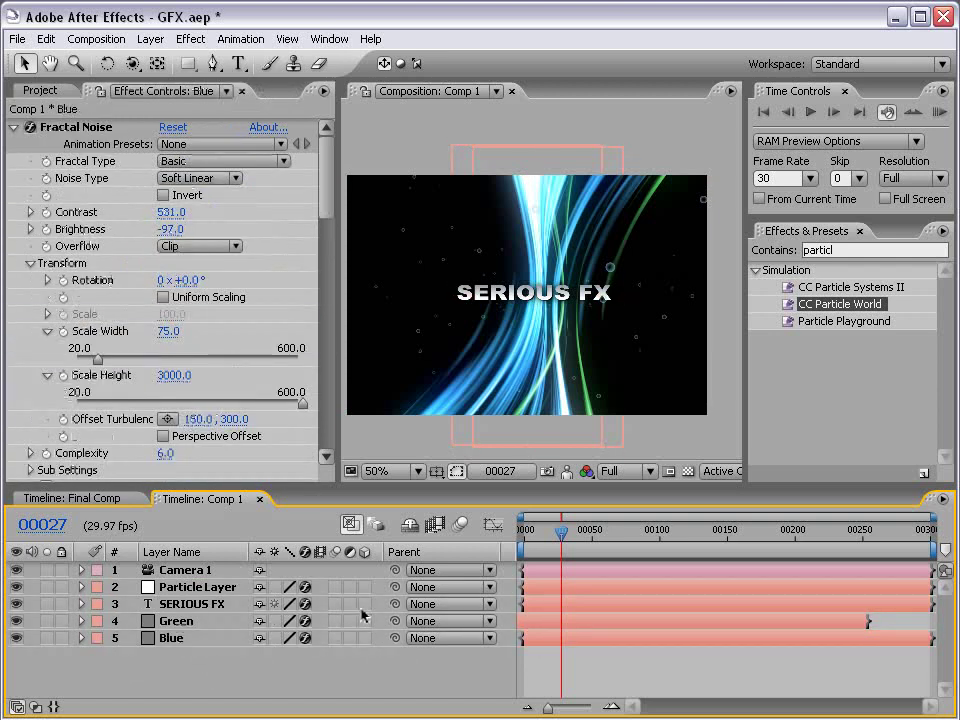
left_click_drag(364, 604, 365, 638)
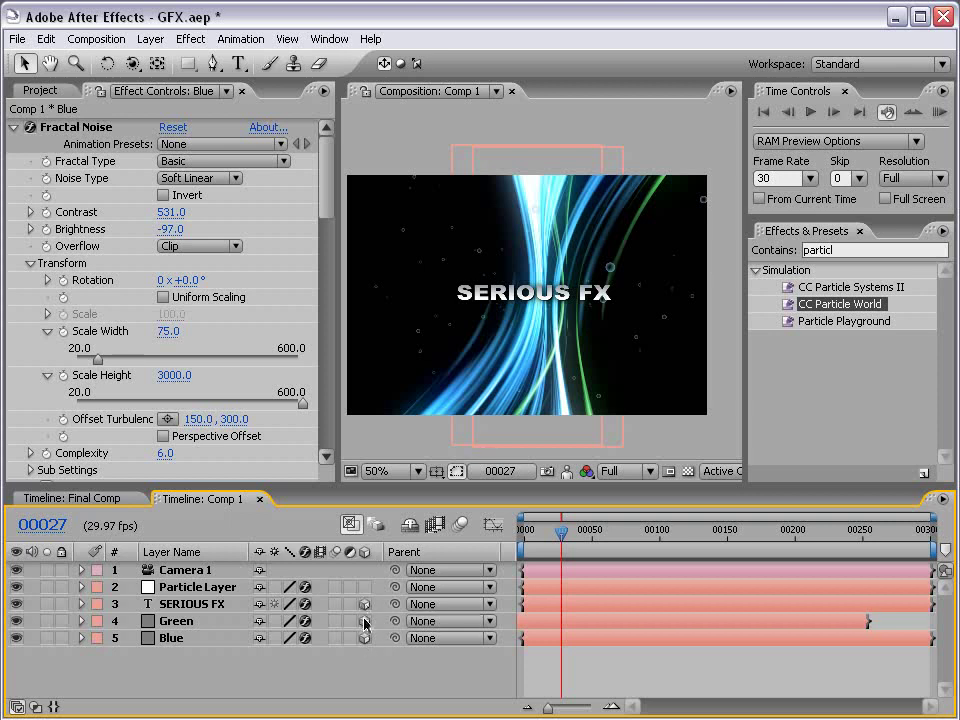
- Bring the SERIOUS FX title closer in depth, undoing a sideways move
left_click(497, 293)
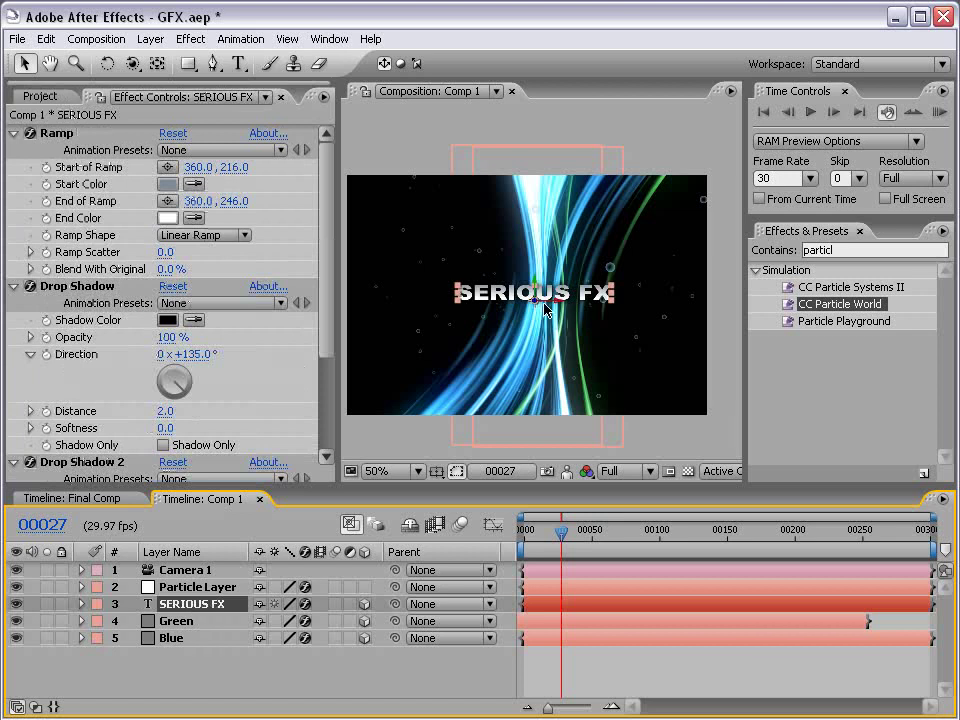
scroll(545, 310, "up", 2)
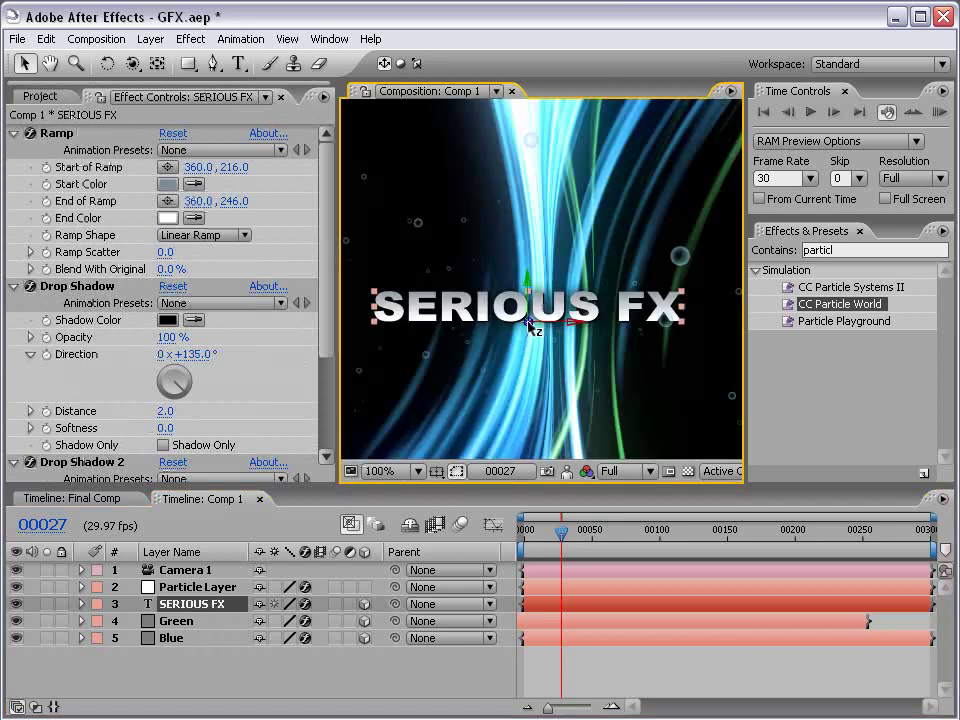
mouse_move(528, 323)
left_mouse_down()
mouse_move(533, 508)
mouse_move(530, 427)
left_mouse_up()
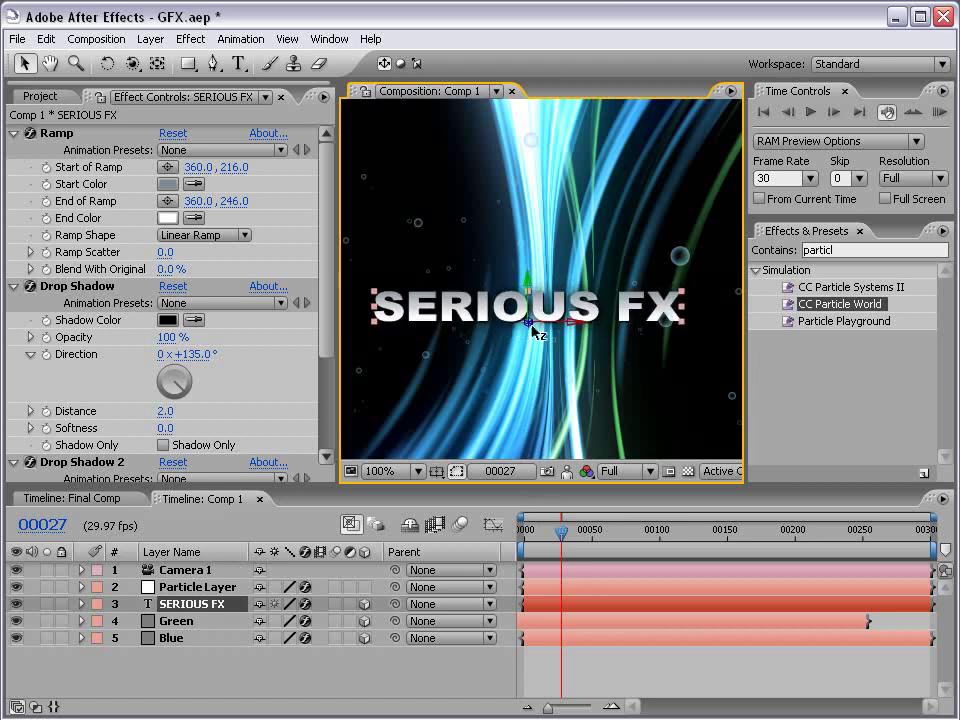
mouse_move(570, 325)
left_mouse_down()
mouse_move(591, 328)
mouse_move(510, 326)
mouse_move(531, 266)
mouse_move(530, 325)
mouse_move(594, 381)
mouse_move(583, 370)
left_mouse_up()
key("ctrl+z")
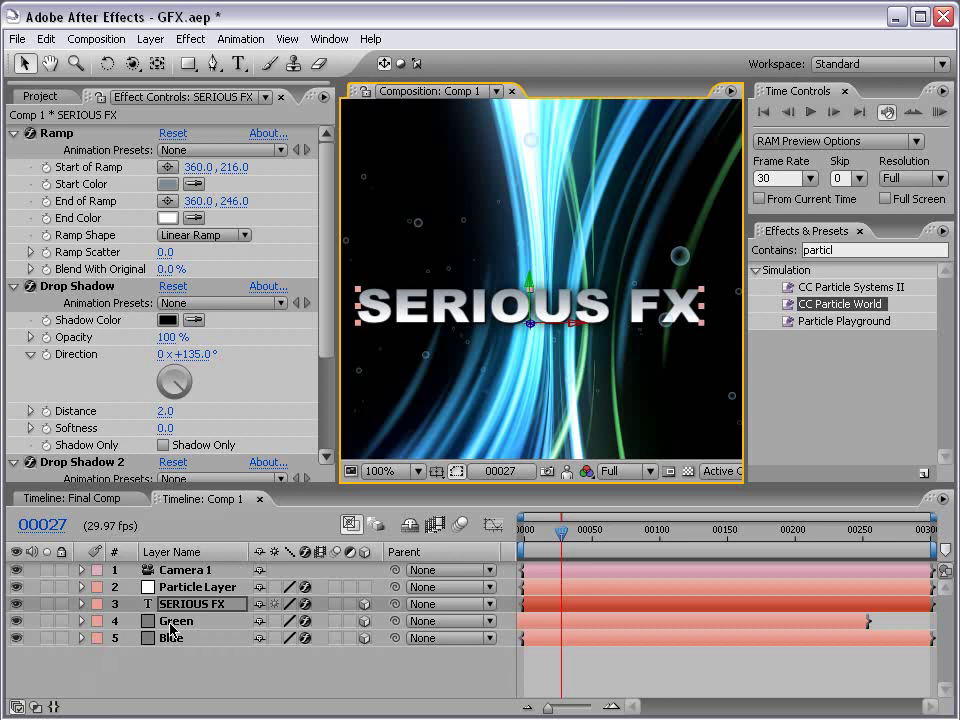
- Spread the streaks in 3D: Green shifted inward and wider, Blue pushed back
left_click(477, 194)
left_click_drag(560, 318, 381, 244)
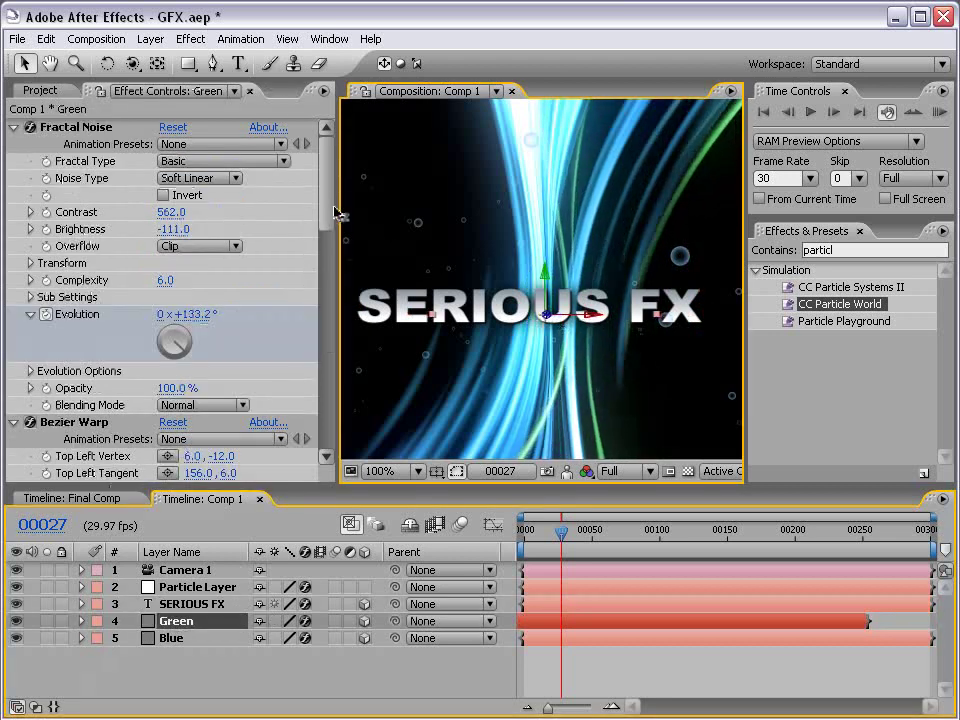
key("comma")
key("comma")
left_click(188, 641)
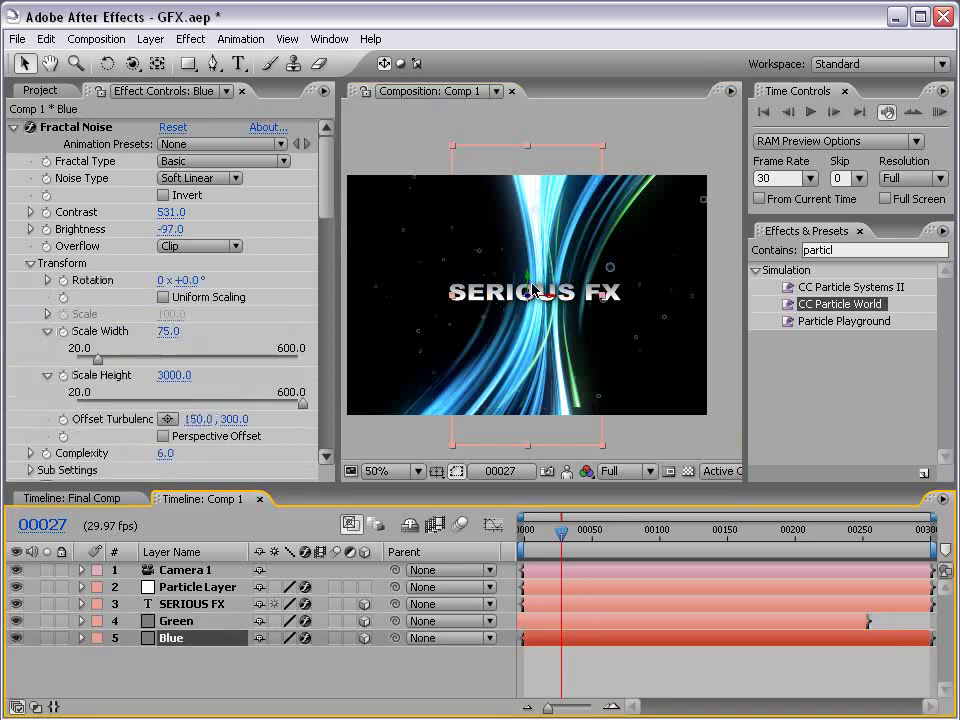
left_click_drag(531, 298, 531, 347)
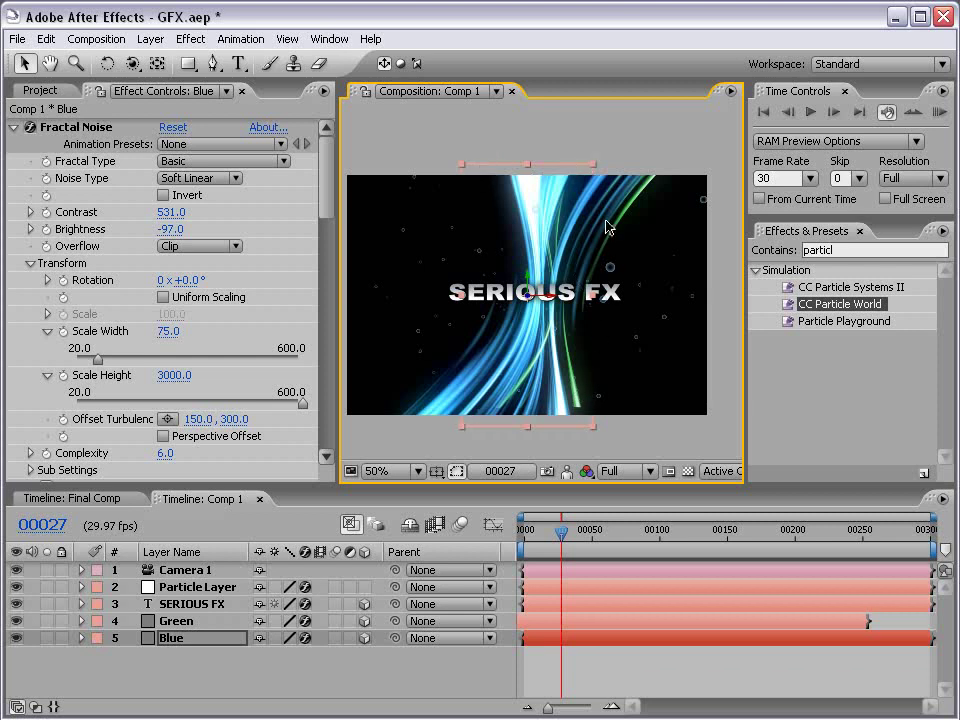
left_click(536, 623)
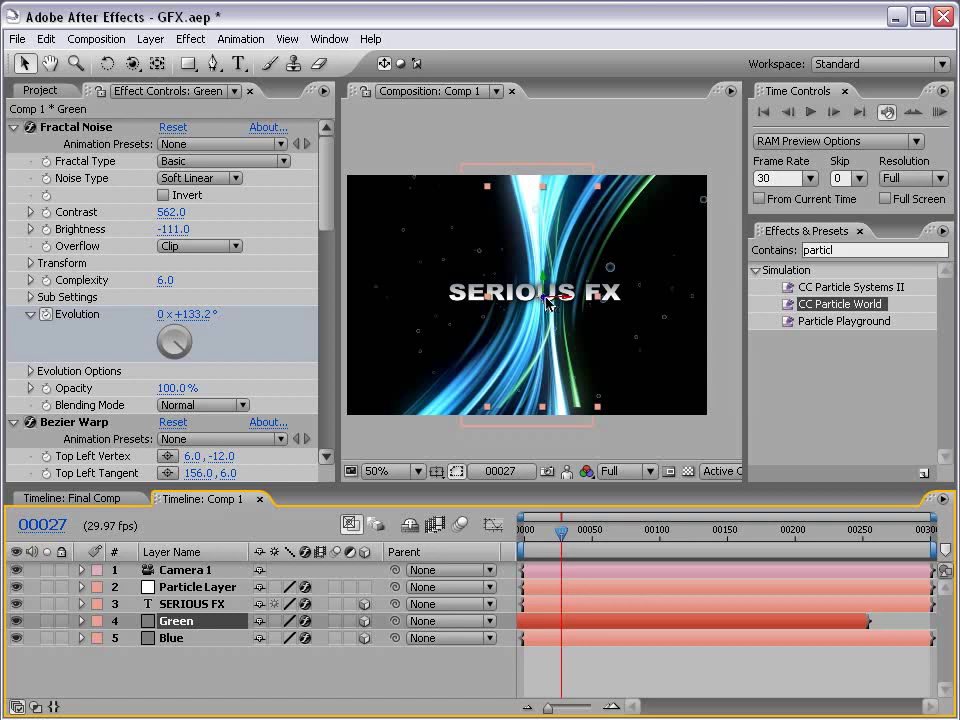
left_click_drag(601, 412, 609, 430)
key("grave")
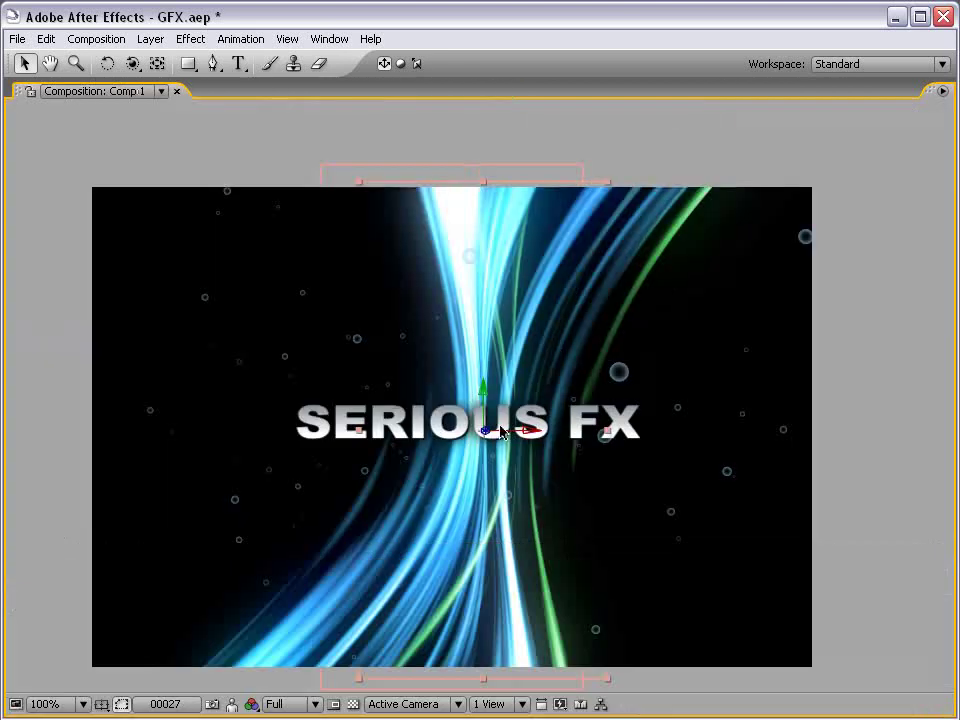
key("grave")
left_click(615, 450)
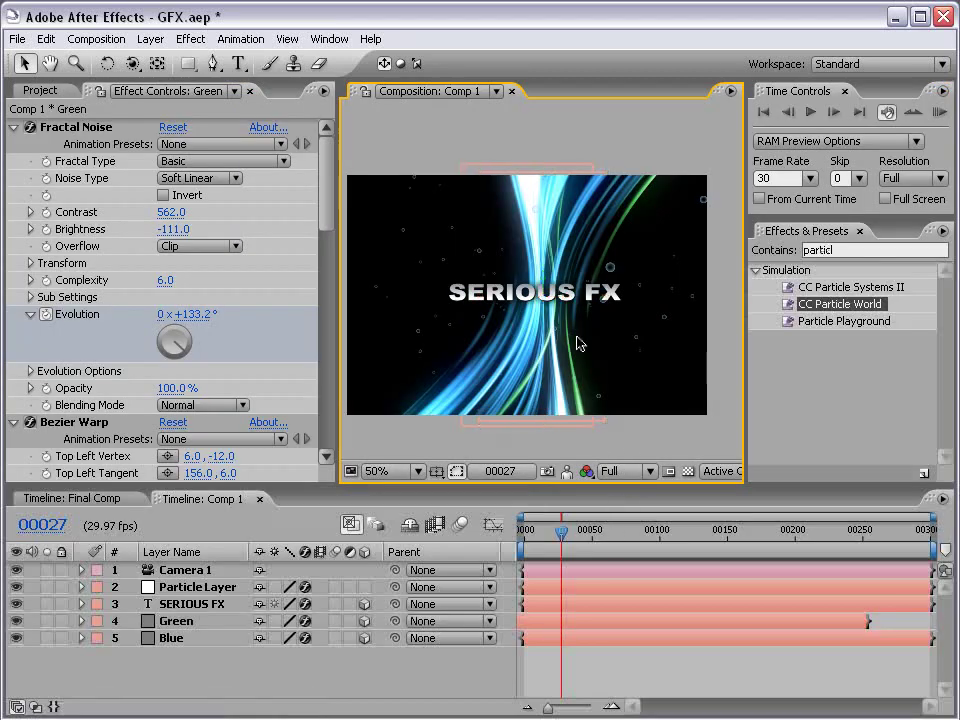
- Trim Particle Layer's out point to around frame 230 and scrub to preview
left_click_drag(556, 540, 520, 538)
key("grave")
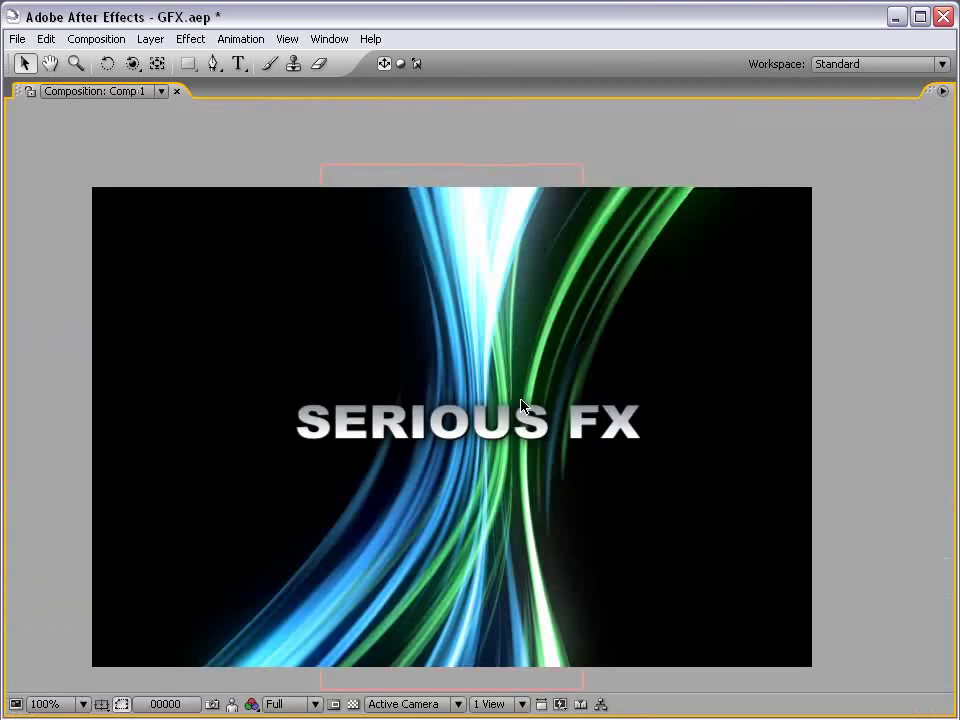
key("grave")
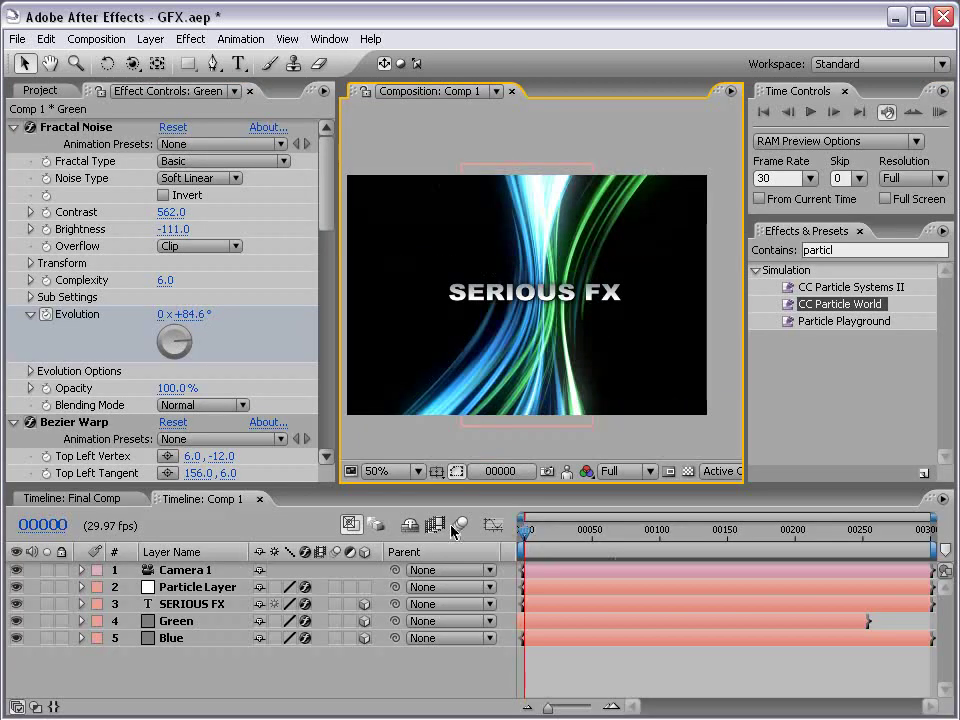
left_click(182, 589)
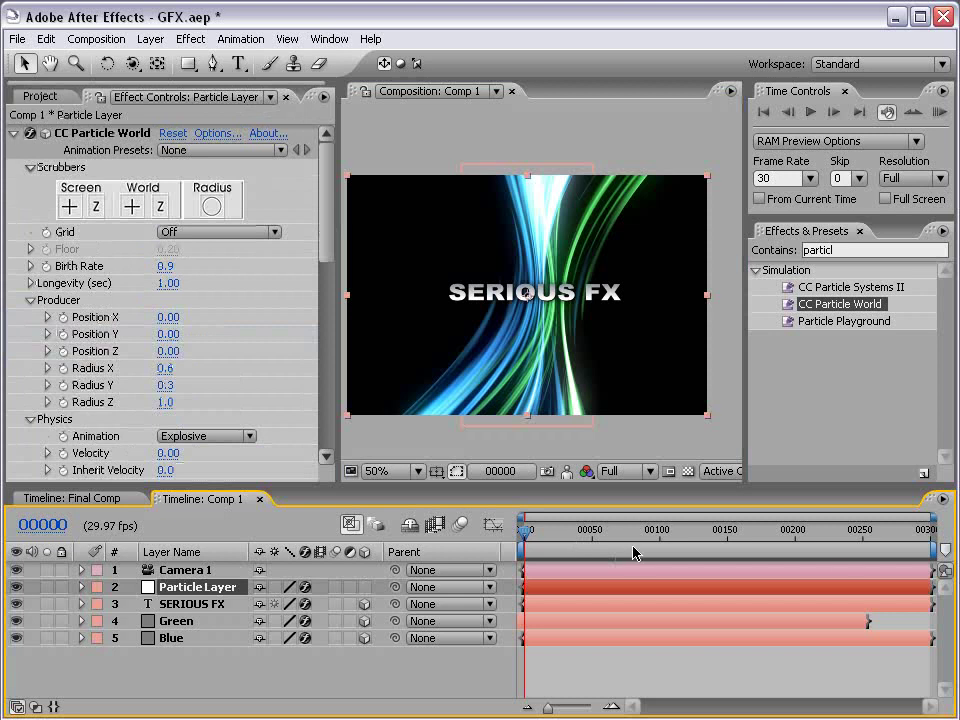
left_click_drag(897, 590, 799, 590)
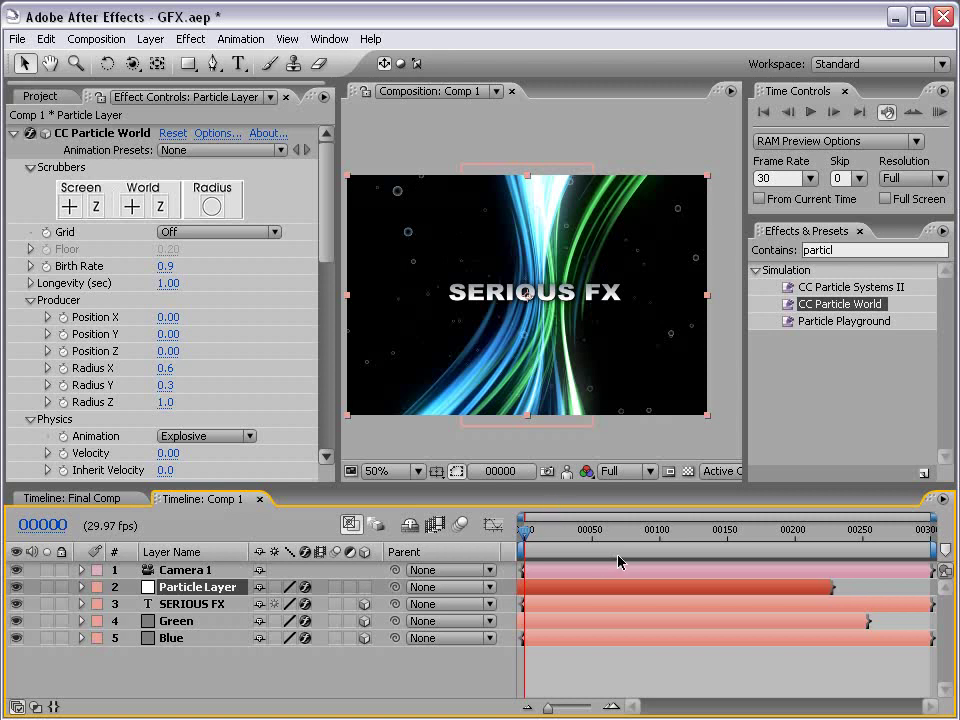
mouse_move(538, 552)
left_mouse_down()
mouse_move(557, 538)
mouse_move(644, 538)
left_mouse_up()
mouse_move(708, 541)
left_mouse_down()
mouse_move(617, 531)
mouse_move(487, 541)
left_mouse_up()
- Set a Camera 1 Position keyframe at frame 0
left_click(560, 668)
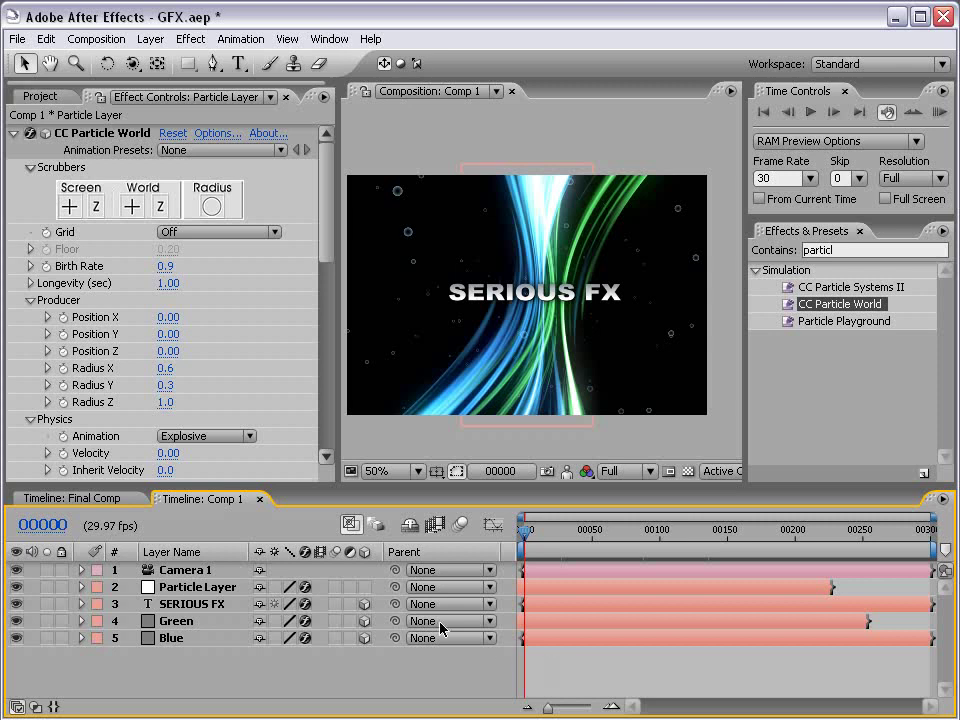
left_click(182, 570)
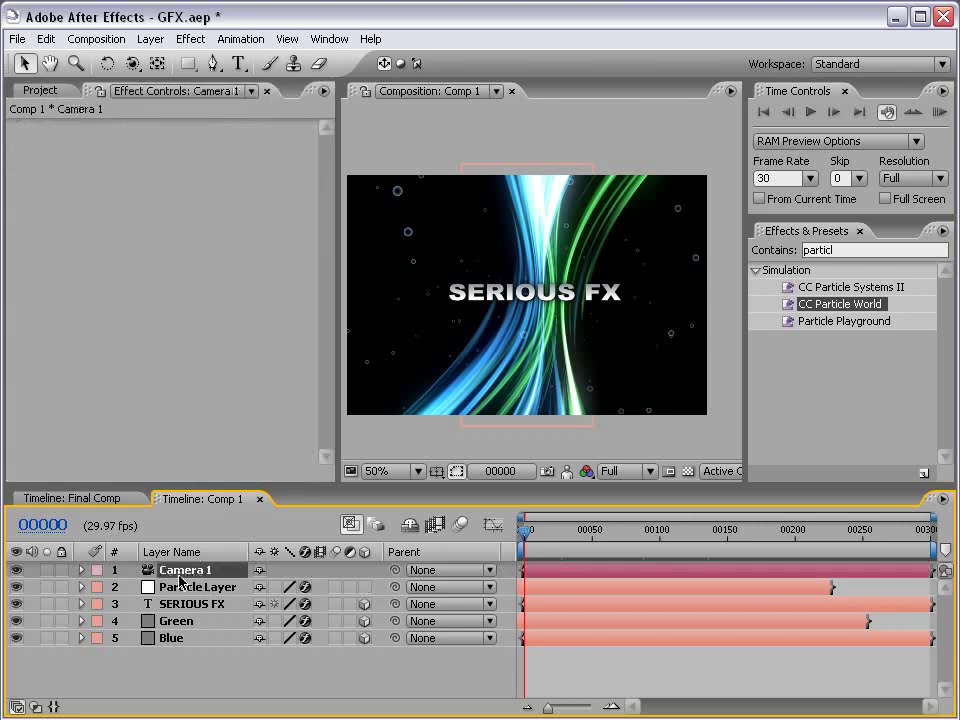
key("p")
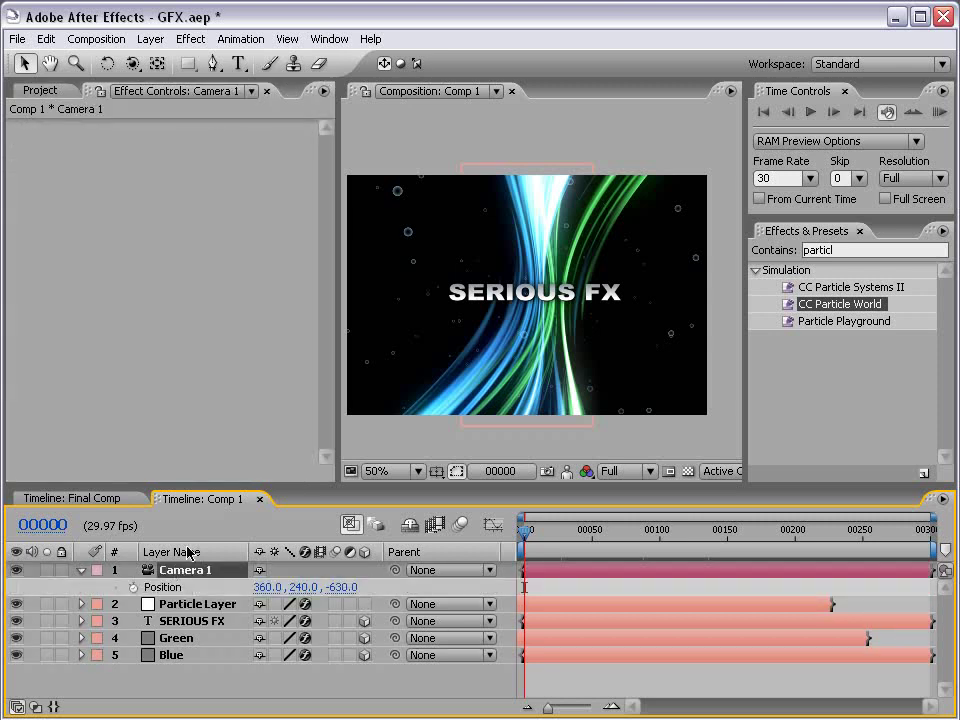
left_click(134, 587)
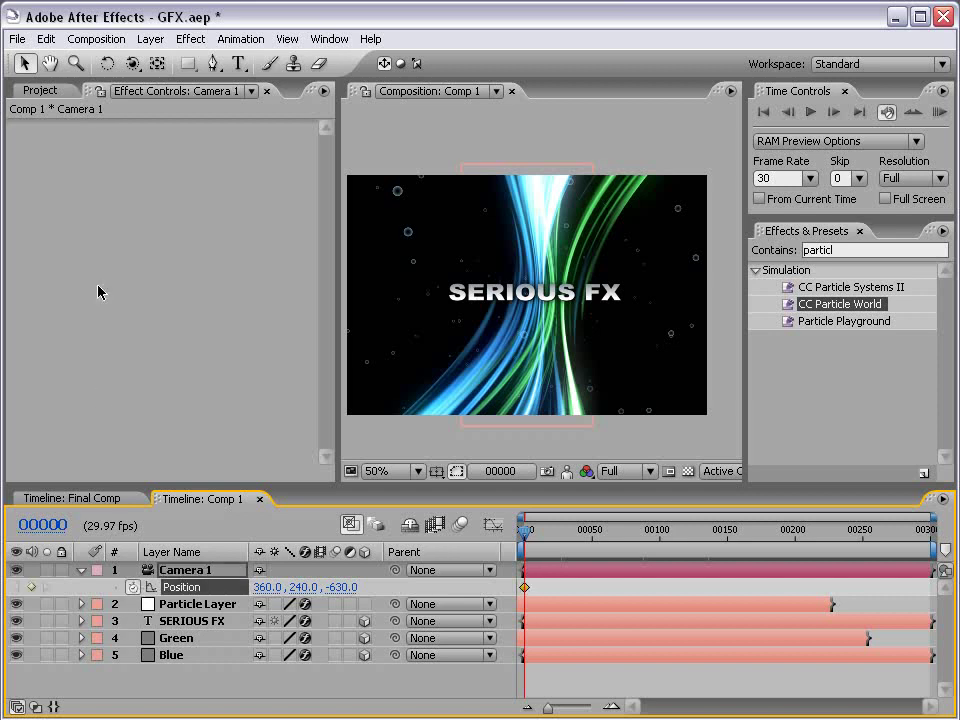
- Orbit the camera at frame 150 and at the start to animate its move, then preview
left_click(132, 63)
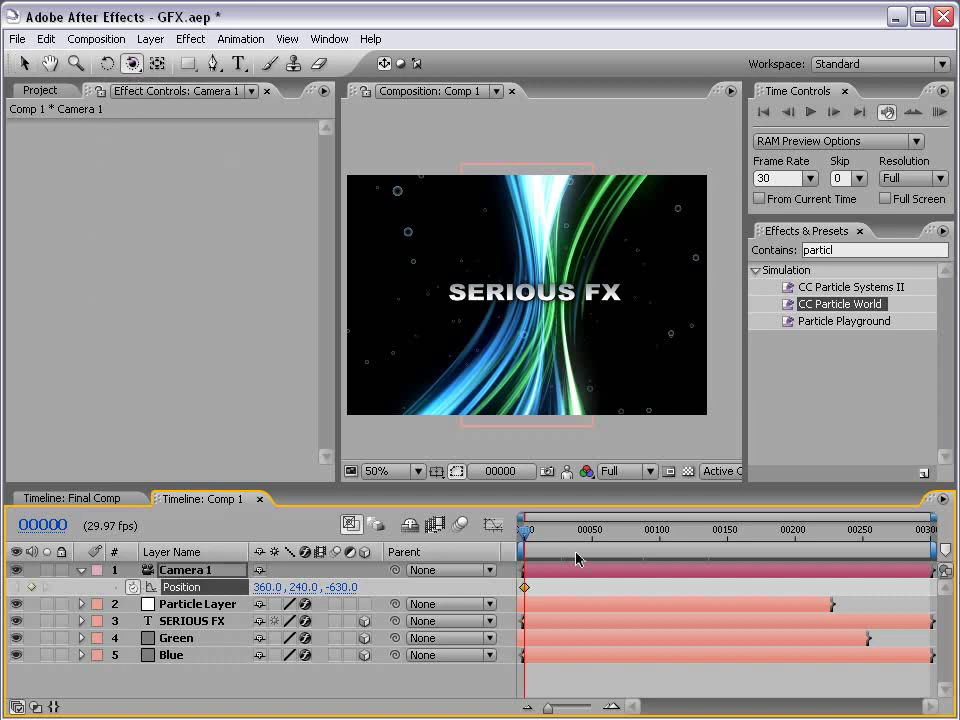
left_click_drag(575, 551, 727, 546)
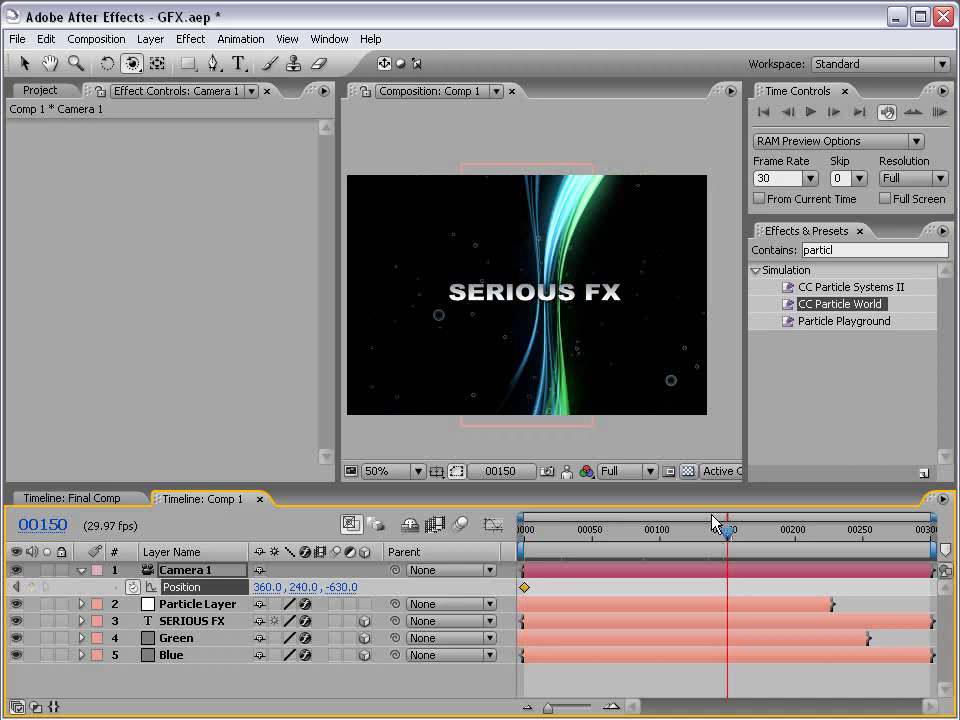
mouse_move(568, 314)
left_mouse_down()
mouse_move(548, 313)
mouse_move(529, 377)
left_mouse_up()
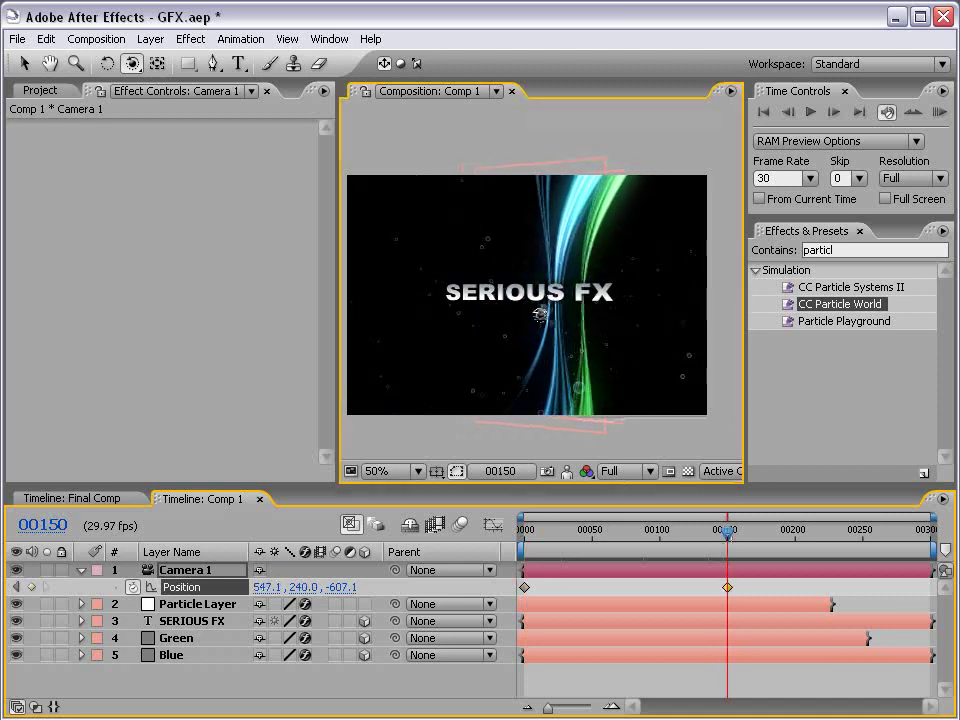
left_click(524, 538)
left_click_drag(521, 317, 535, 322)
left_click_drag(530, 540, 718, 535)
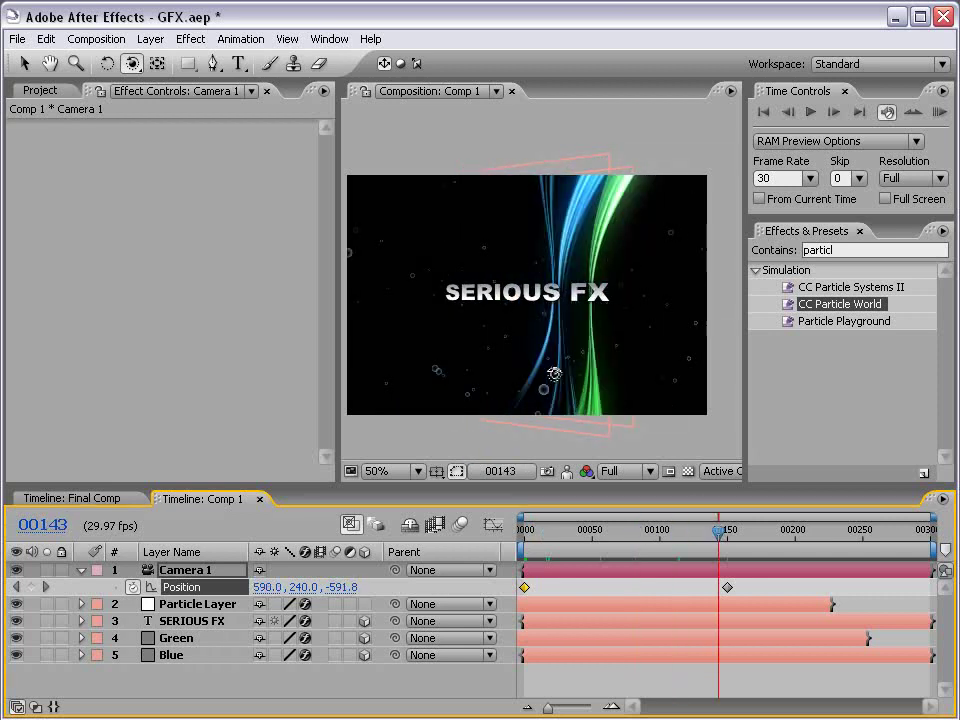
key("v")
key("grave")
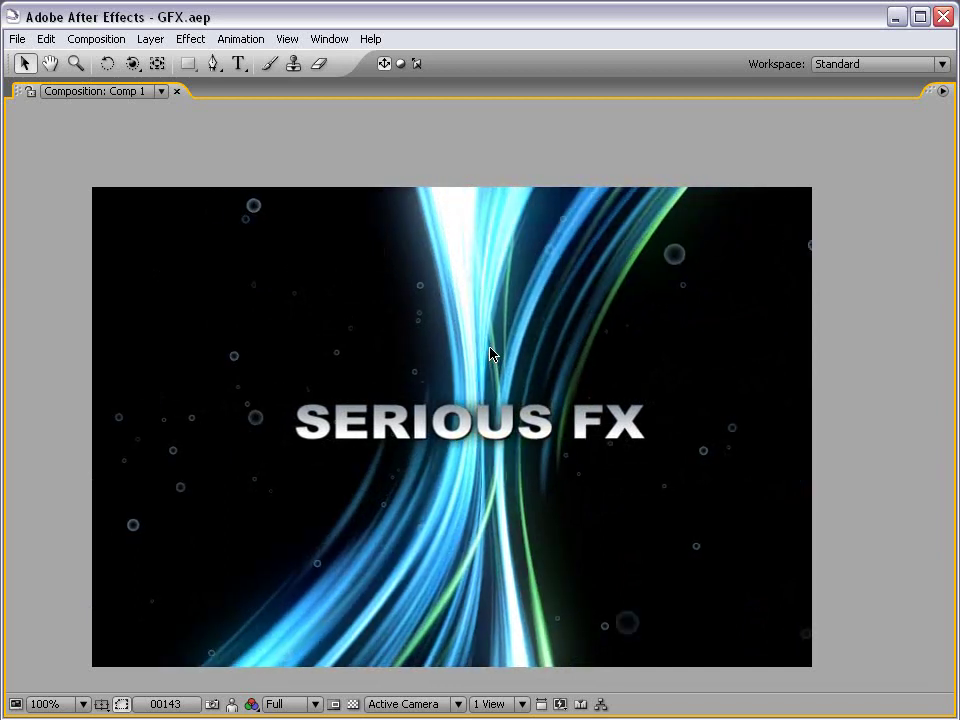
- Create a new black solid layer
key("grave")
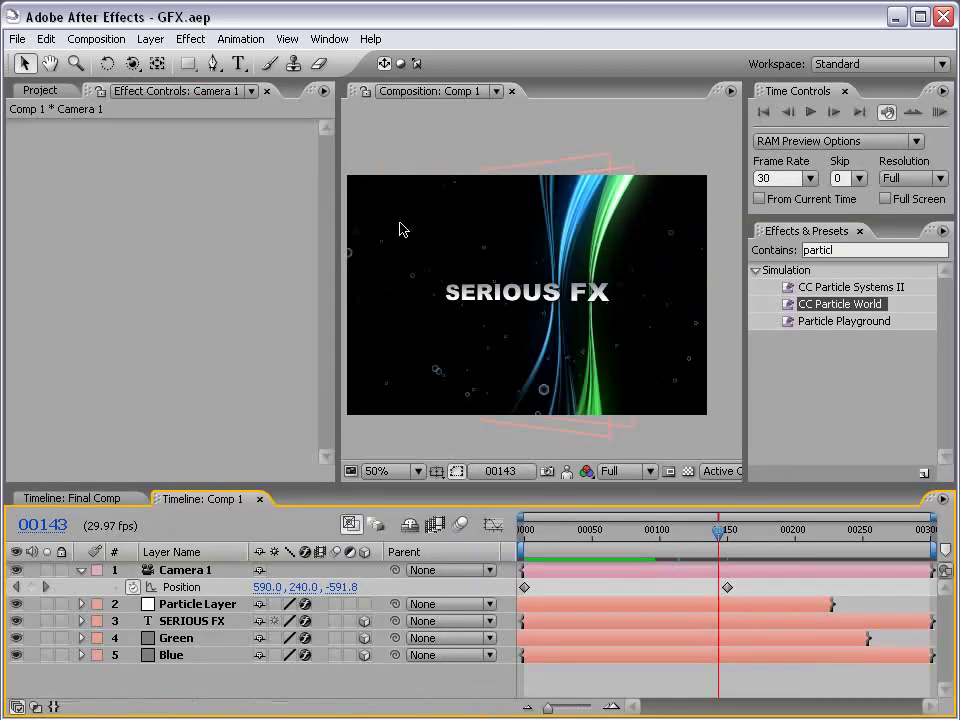
left_click(150, 39)
mouse_move(162, 60)
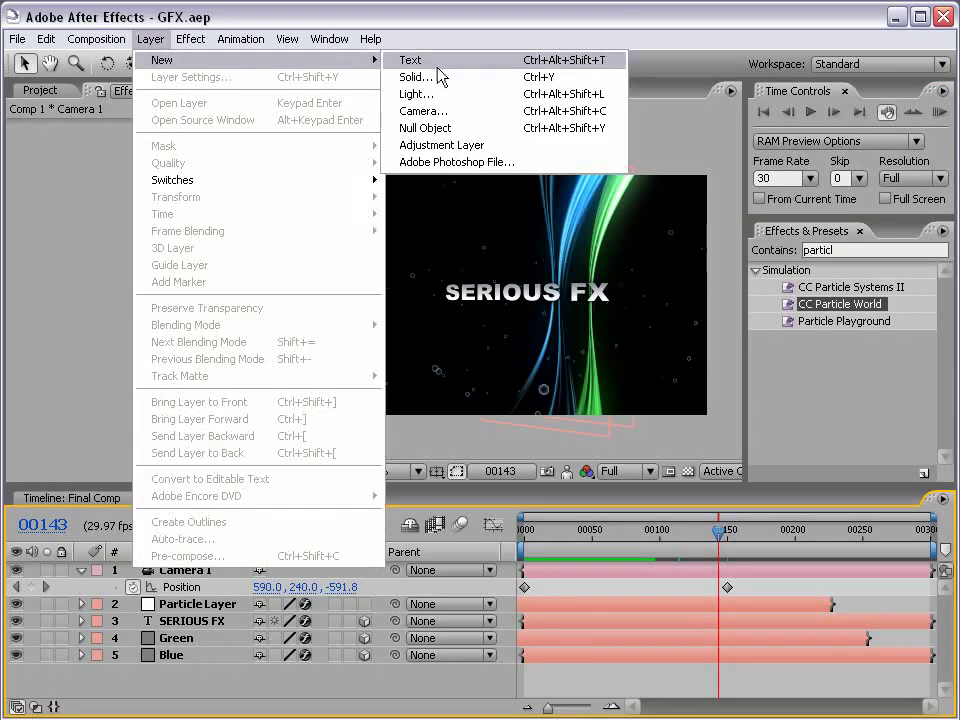
left_click(439, 75)
left_click(377, 523)
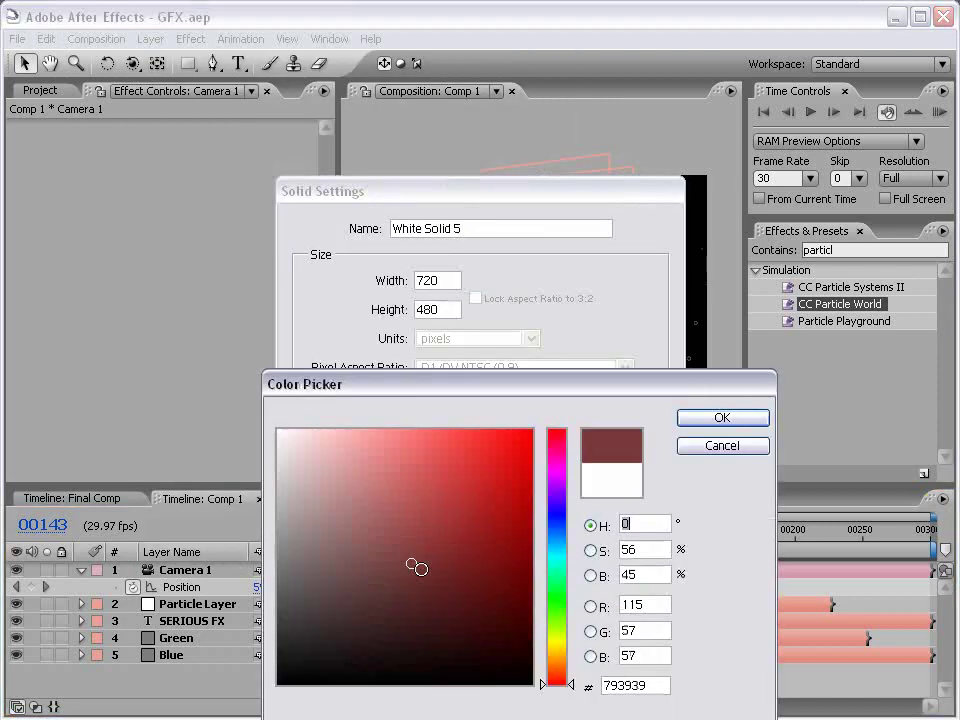
left_click_drag(456, 594, 456, 686)
left_click(699, 366)
left_click(514, 561)
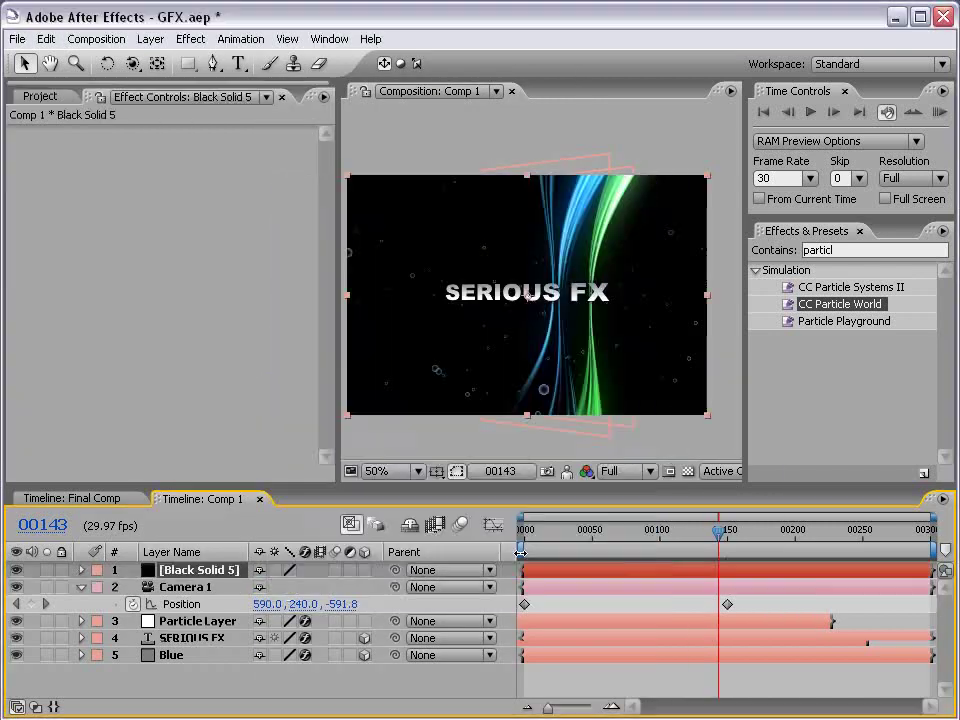
- Add a centred Lens Flare and tint it blue with a colorized Hue/Saturation
left_click(190, 39)
mouse_move(213, 290)
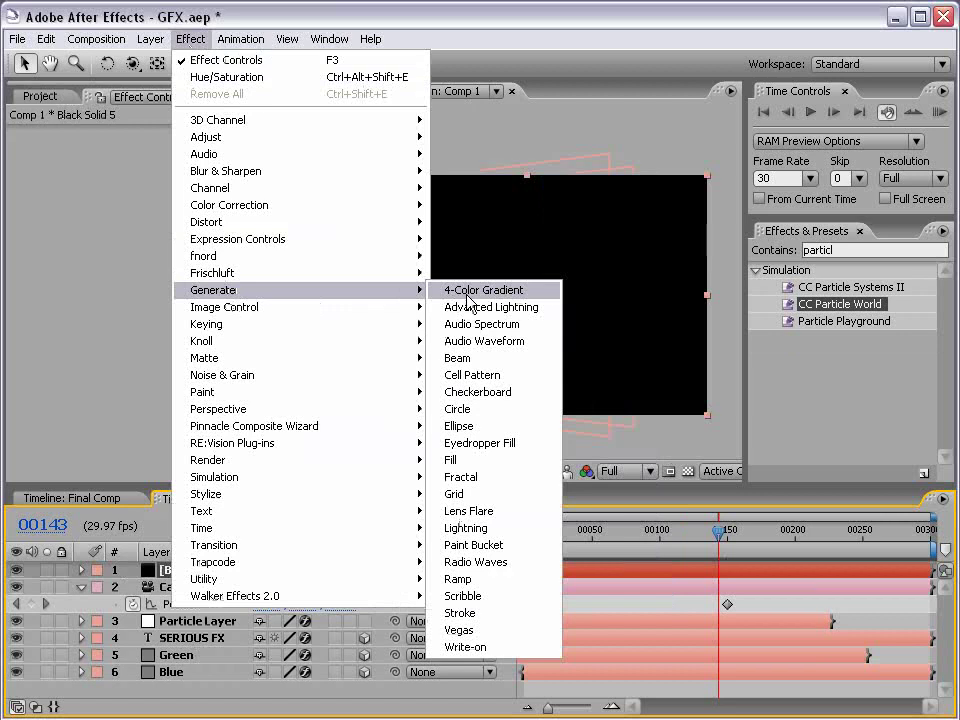
left_click(475, 512)
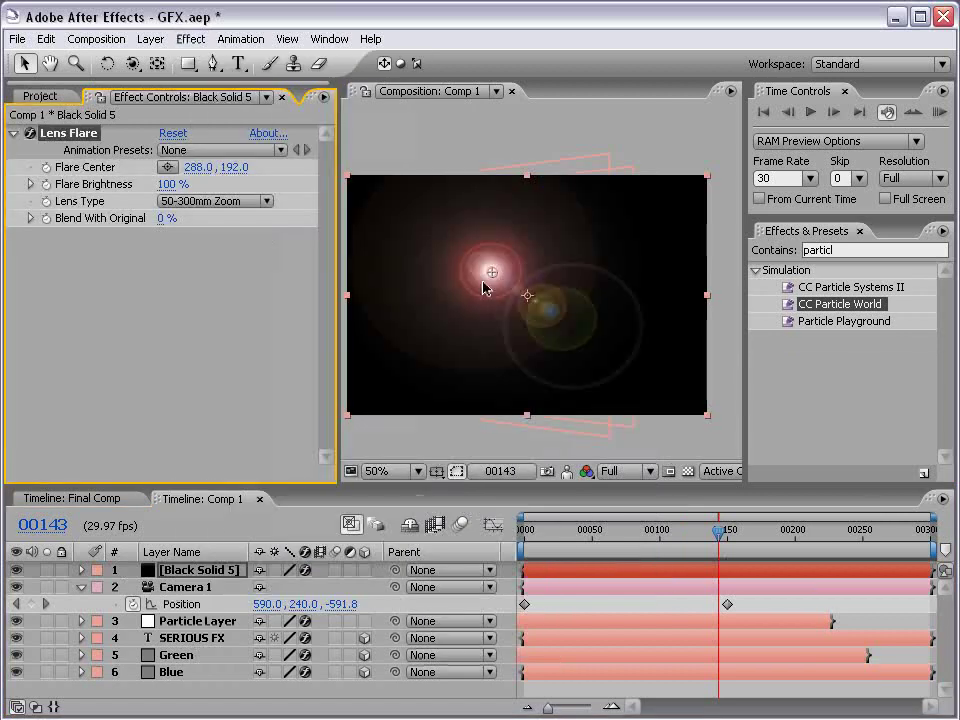
left_click_drag(491, 271, 506, 297)
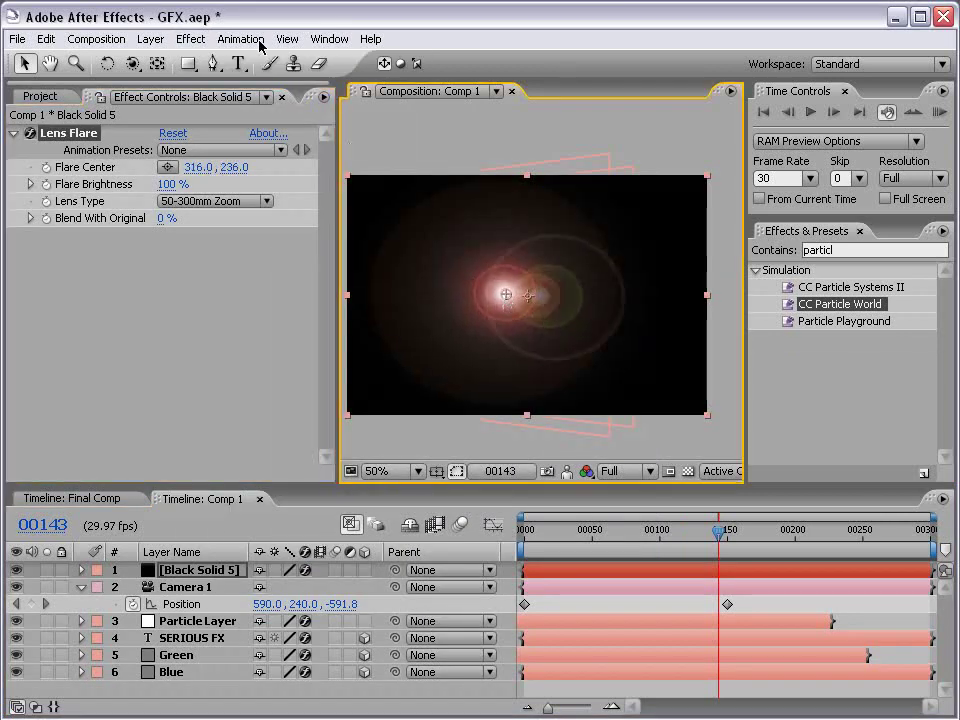
left_click(190, 39)
mouse_move(229, 205)
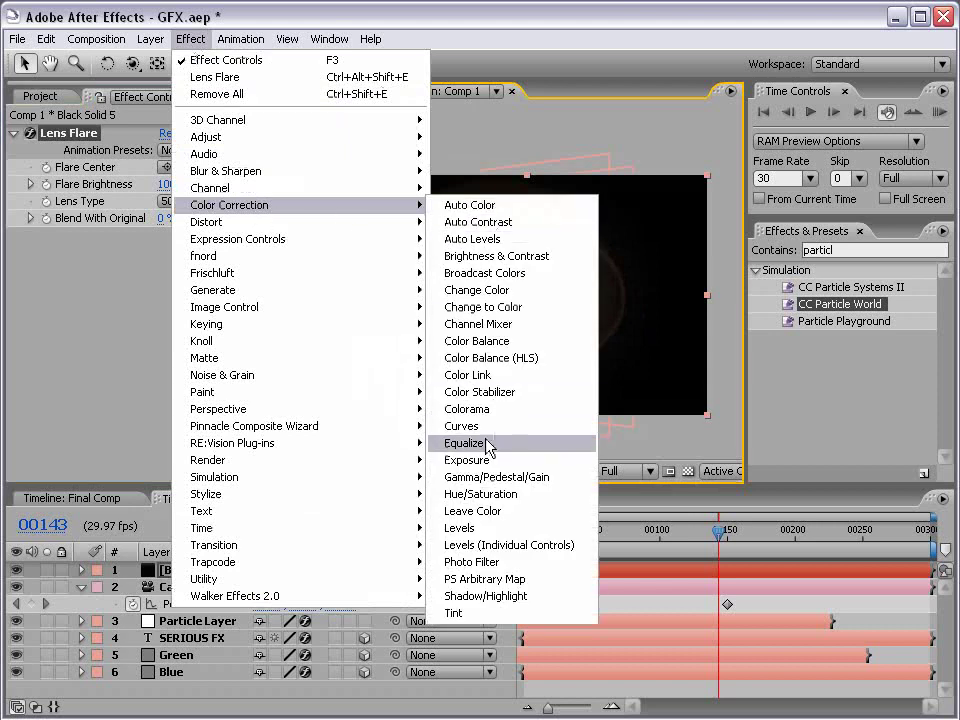
left_click(483, 494)
scroll(330, 400, "down", 2)
scroll(330, 400, "down", 1)
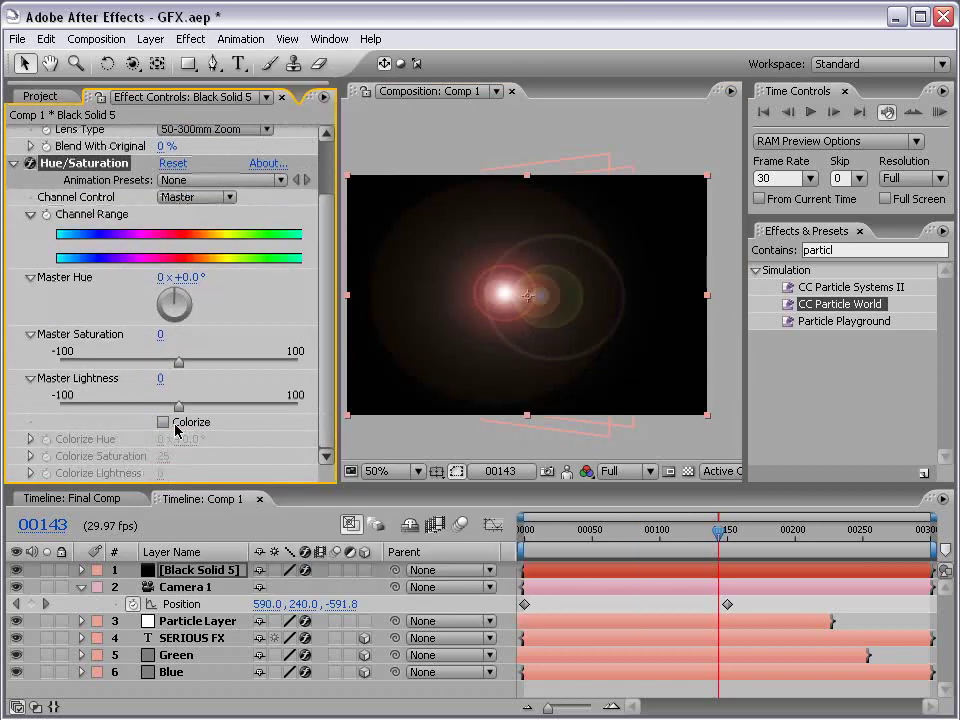
left_click(163, 421)
mouse_move(170, 438)
left_mouse_down()
mouse_move(415, 429)
mouse_move(388, 430)
left_mouse_up()
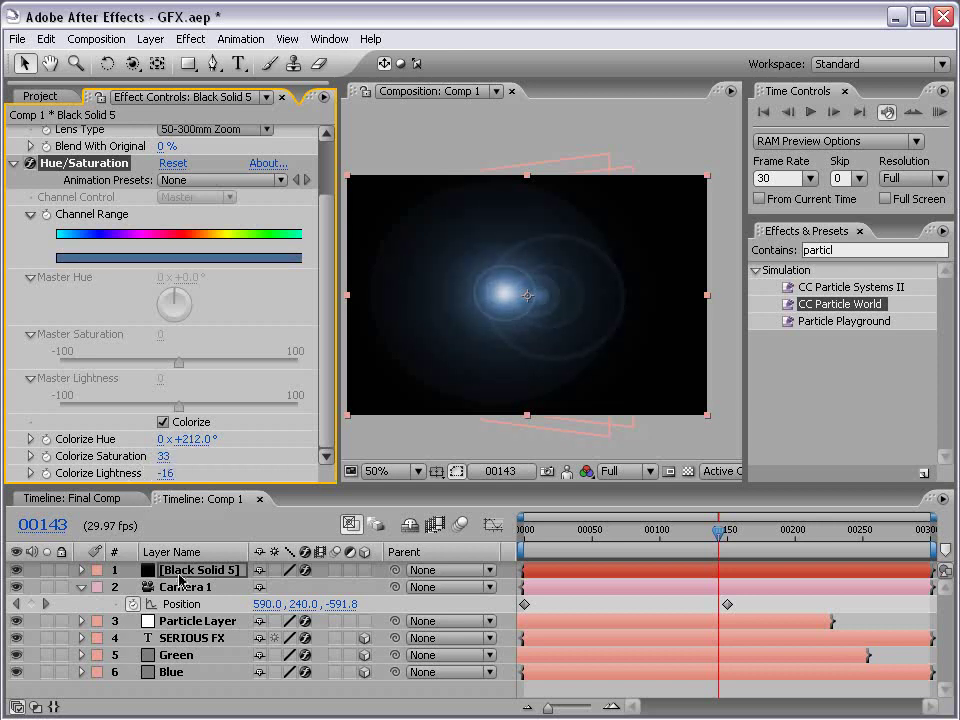
- Move the black solid below all layers and preview the glow full-window
mouse_move(135, 440)
left_mouse_down()
mouse_move(185, 665)
mouse_move(180, 684)
left_mouse_up()
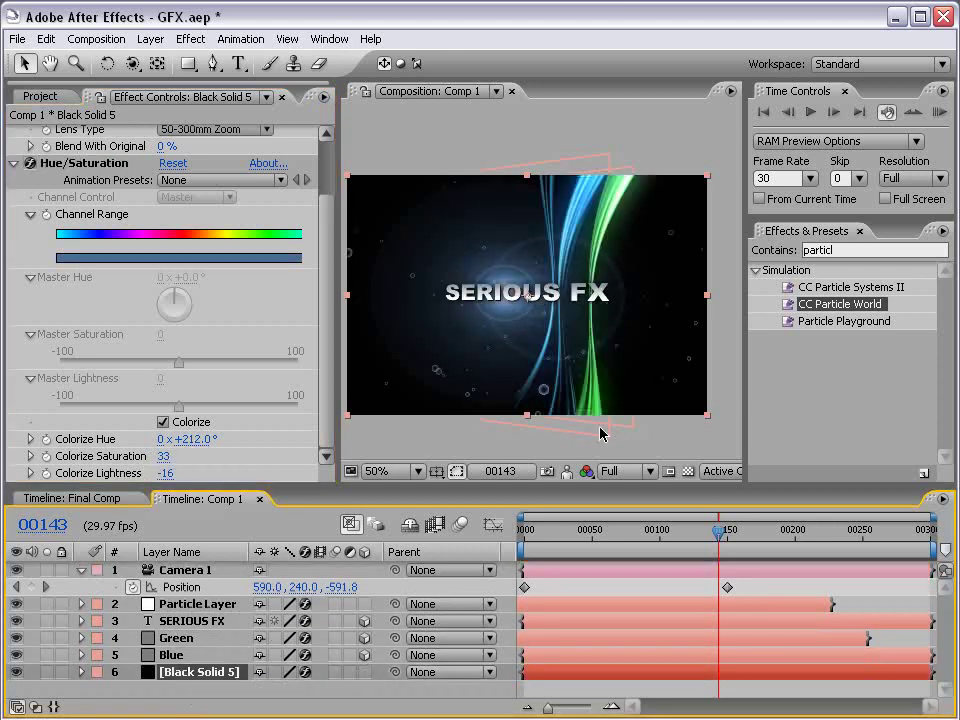
scroll(548, 277, "up", 2)
key("grave")
key("grave")
scroll(536, 317, "down", 2)
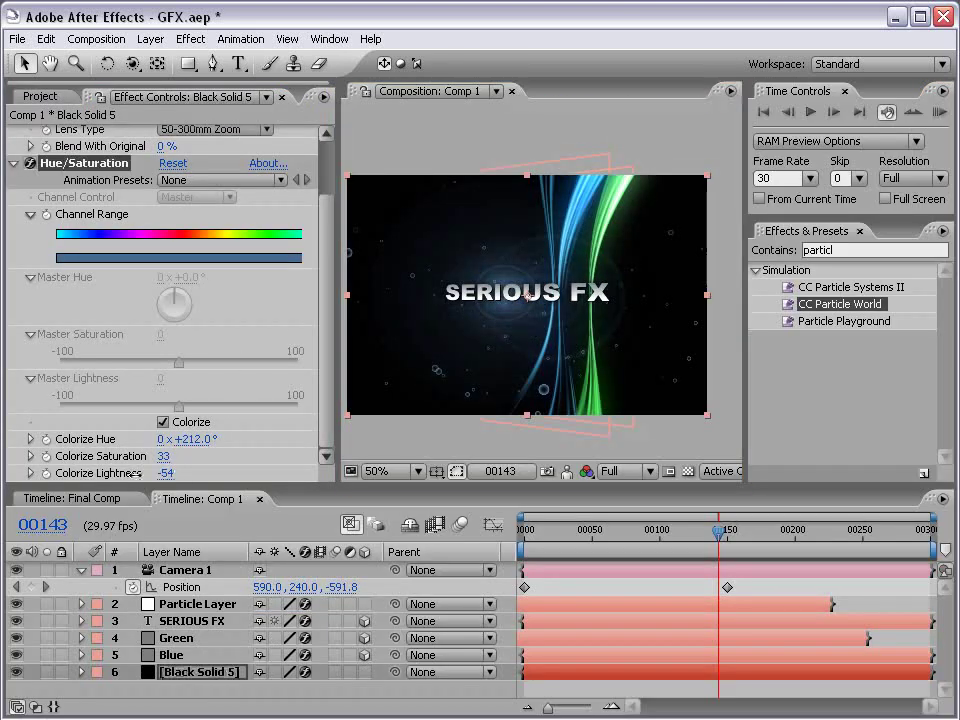
scroll(615, 291, "up", 2)
key("grave")
key("grave")
scroll(495, 355, "down", 2)
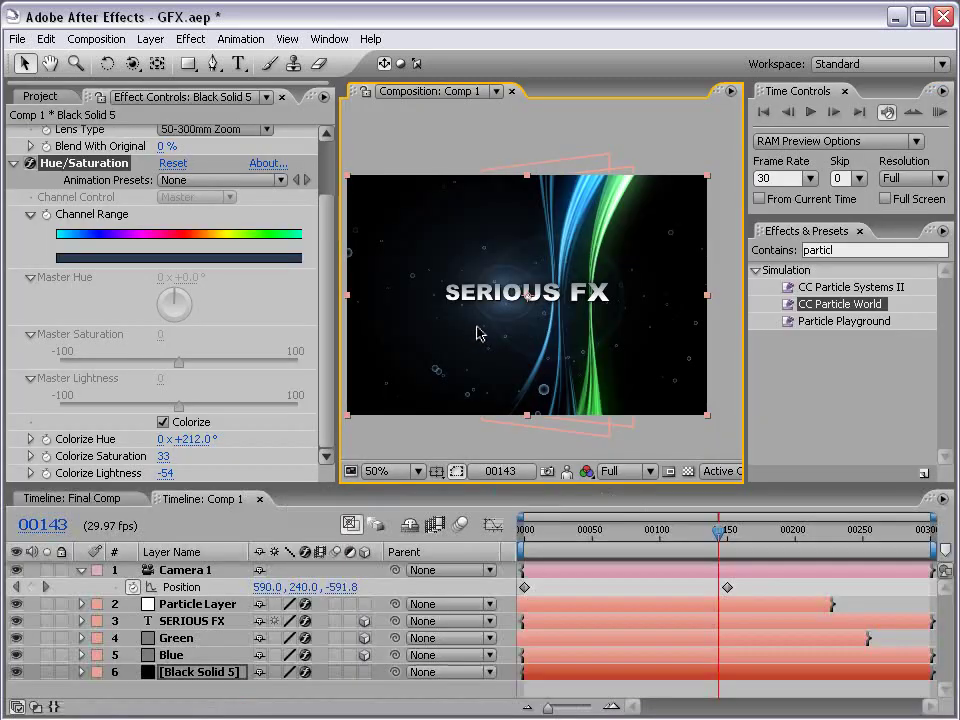
scroll(546, 381, "up", 2)
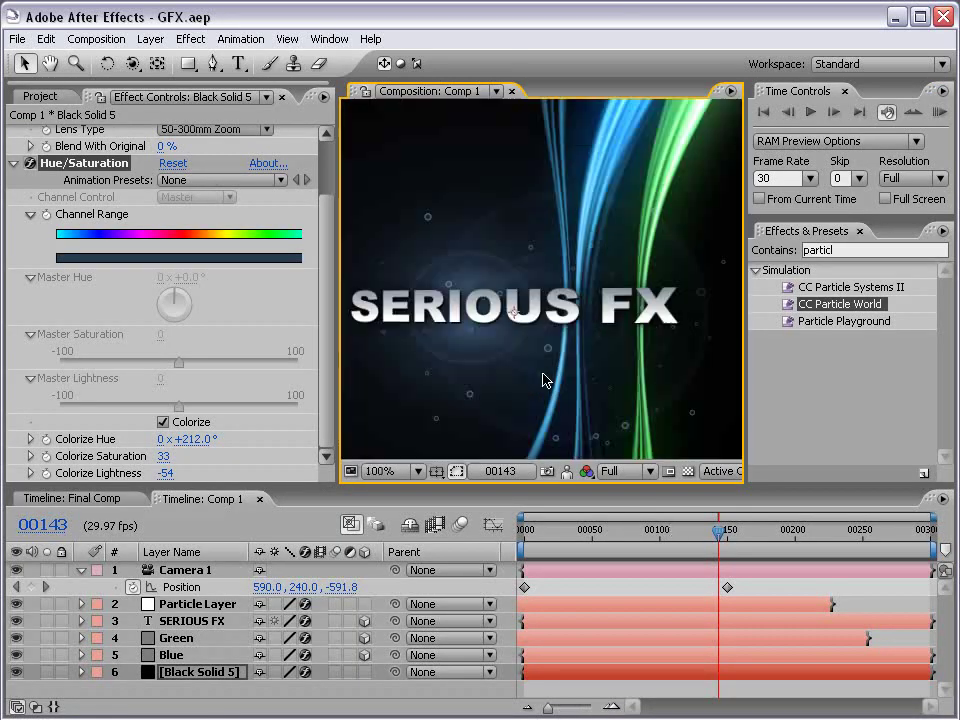
key("grave")
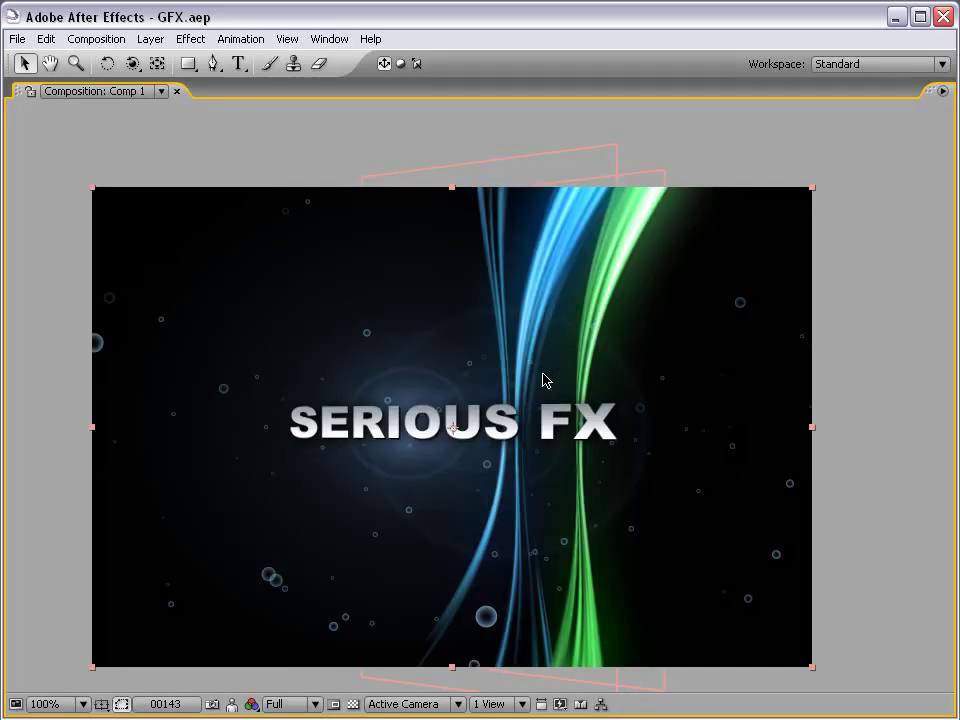
- Try a narrower Fractal Noise Scale Width on Green, then undo it back to 111
key("grave")
scroll(546, 351, "down", 2)
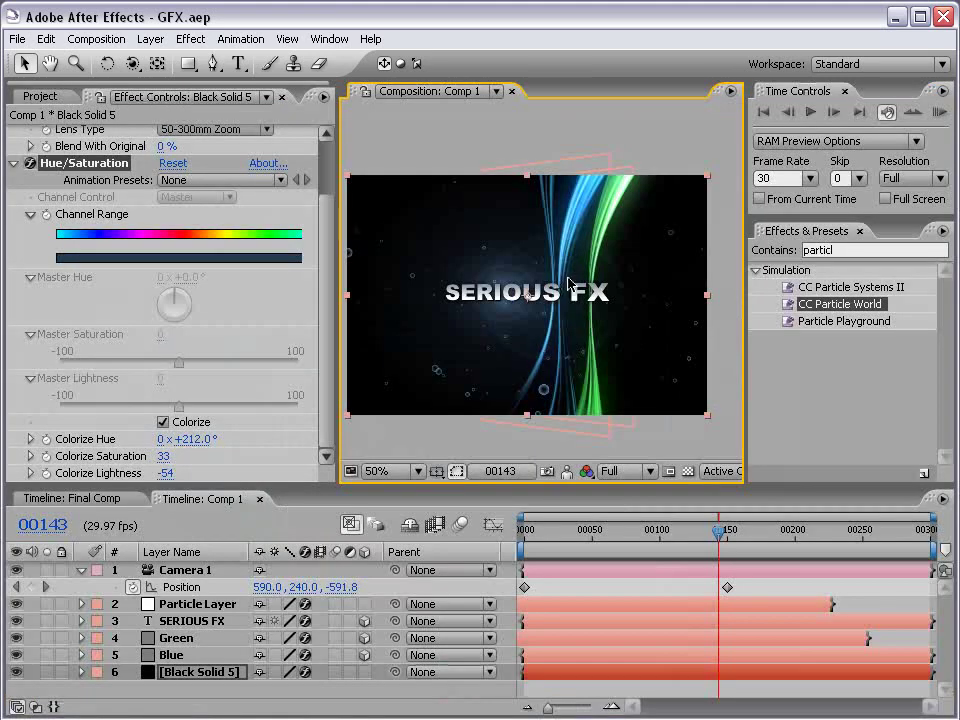
left_click(180, 639)
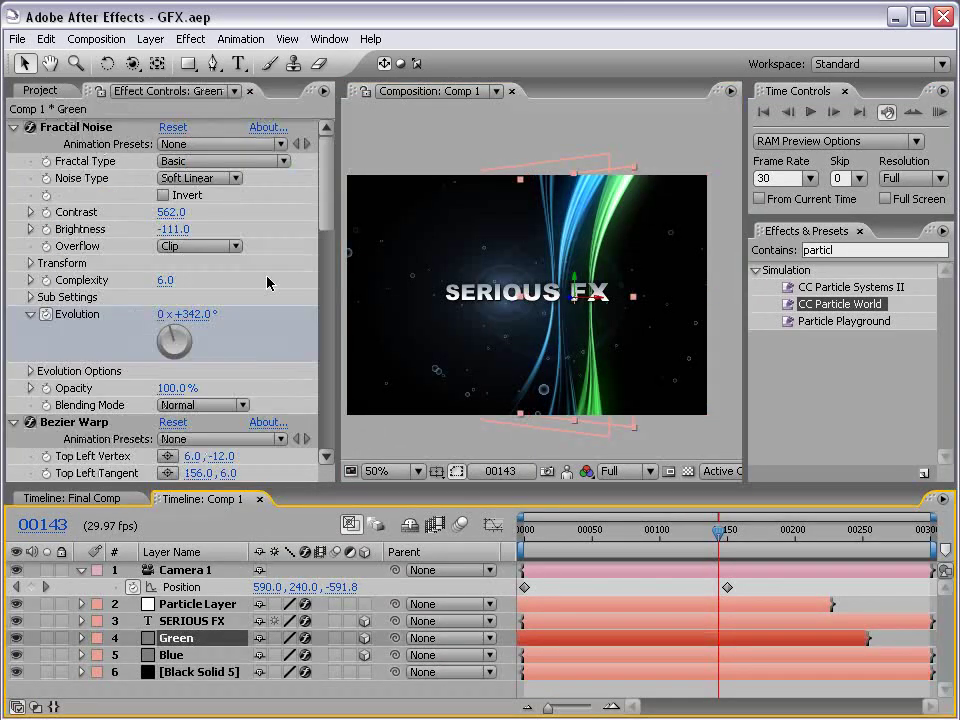
left_click(30, 263)
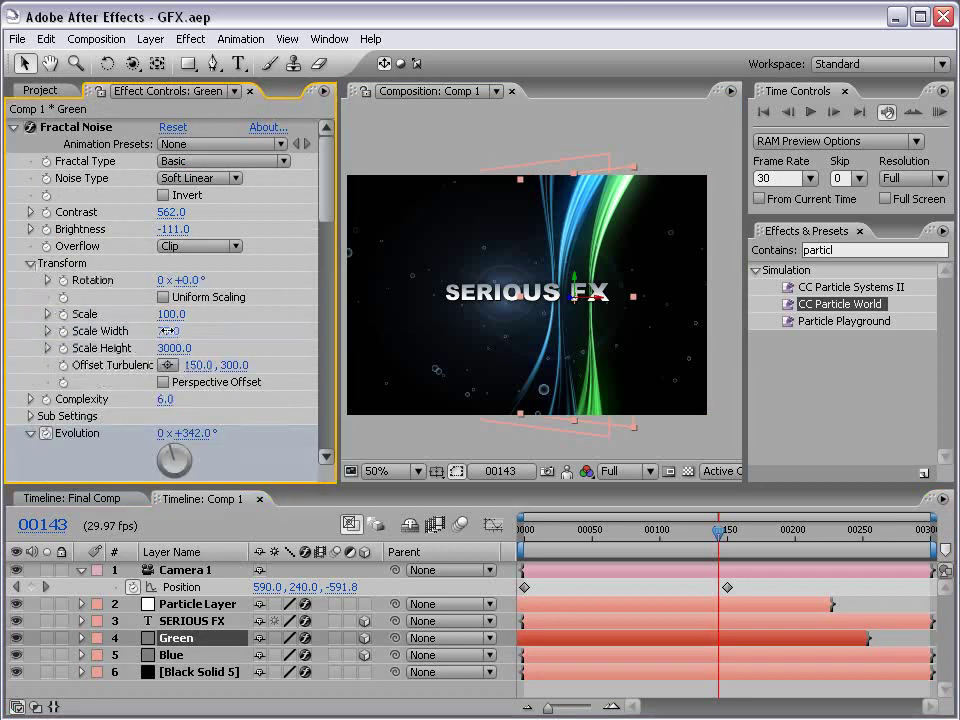
left_click_drag(168, 330, 203, 330)
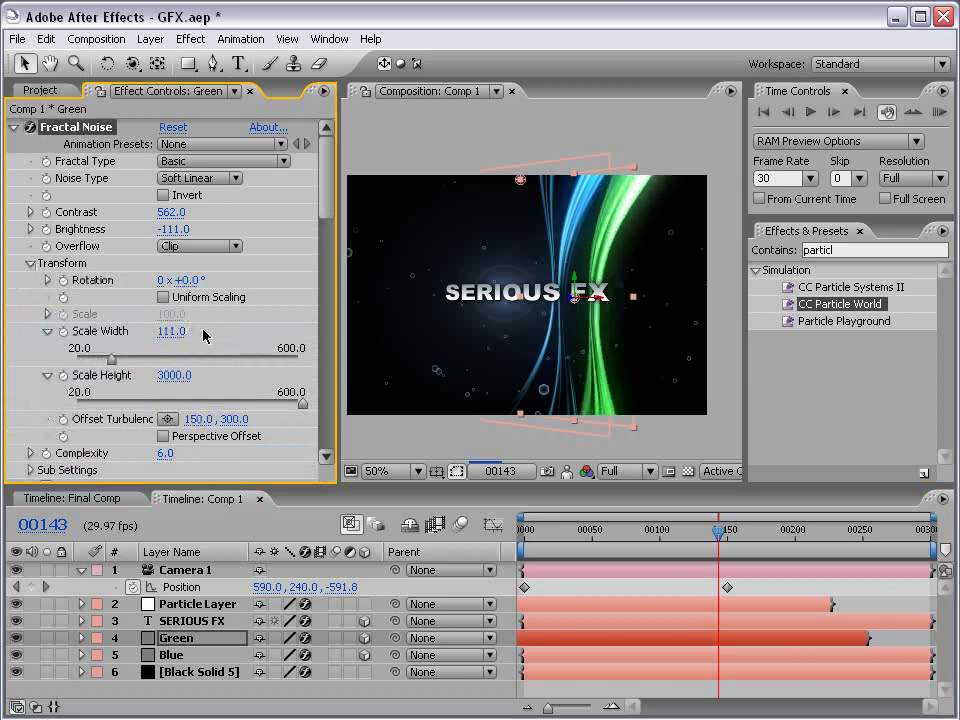
left_click_drag(170, 331, 99, 336)
key("grave")
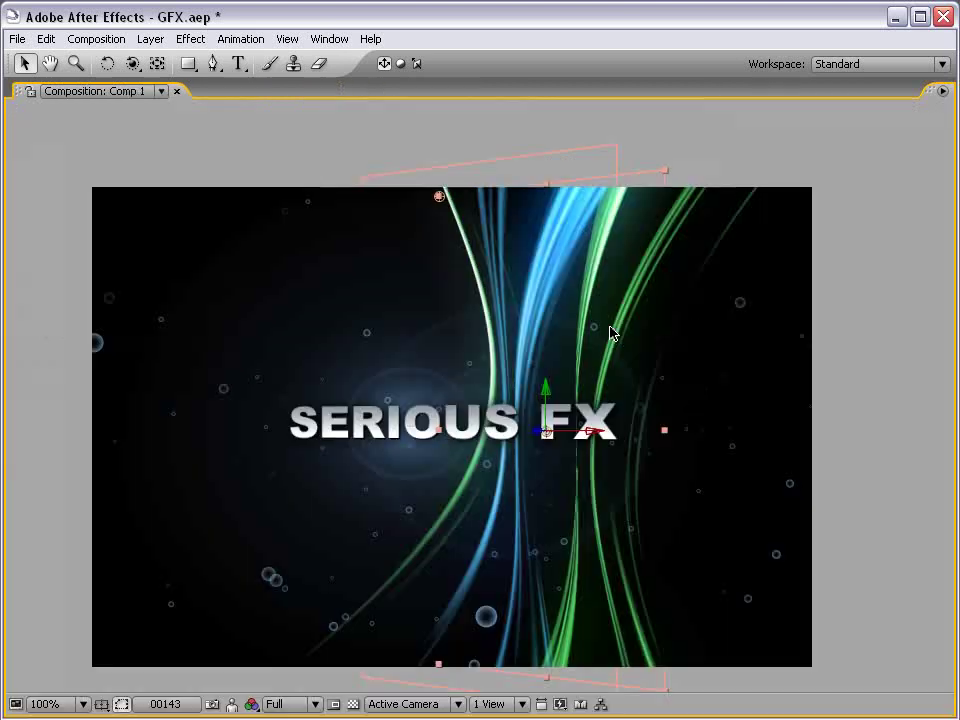
key("grave")
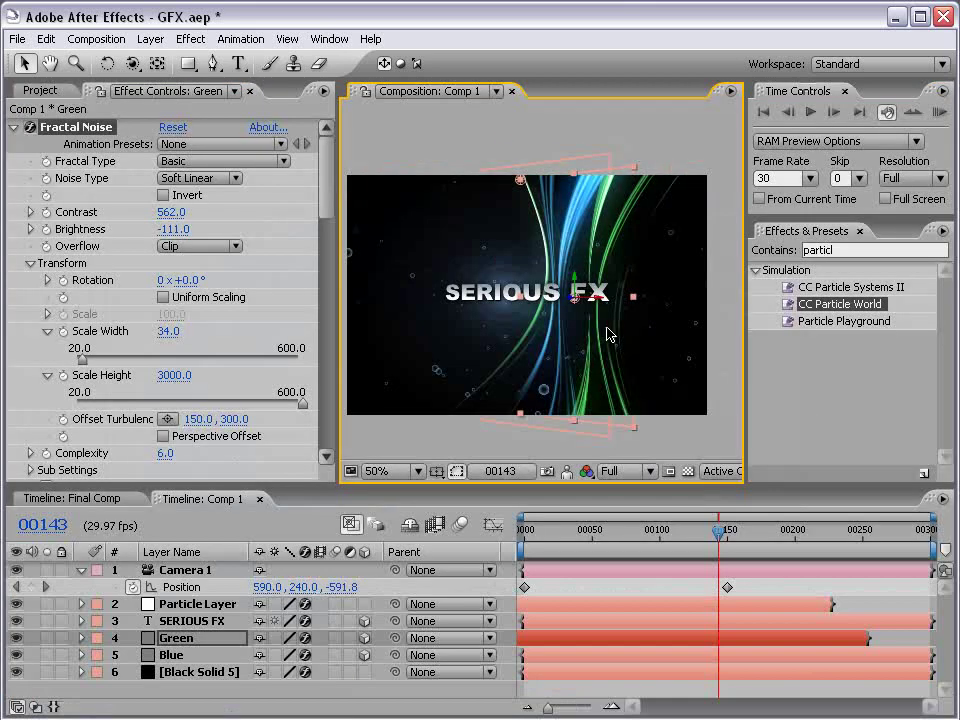
key("ctrl+z")
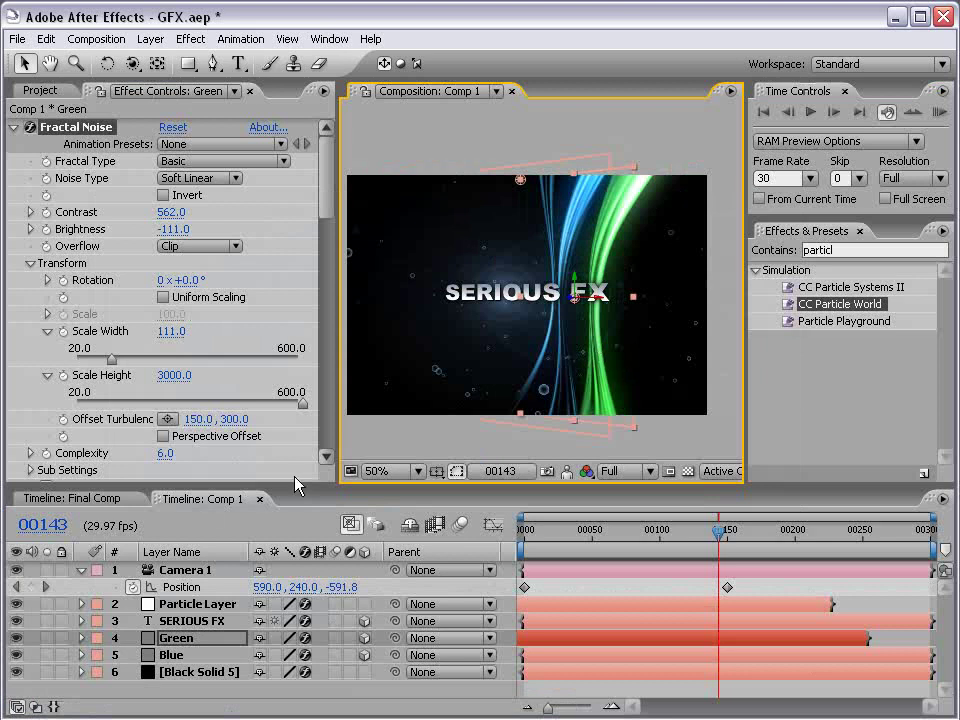
- Save the GFX project from Final Comp and return to Comp 1
left_click(70, 498)
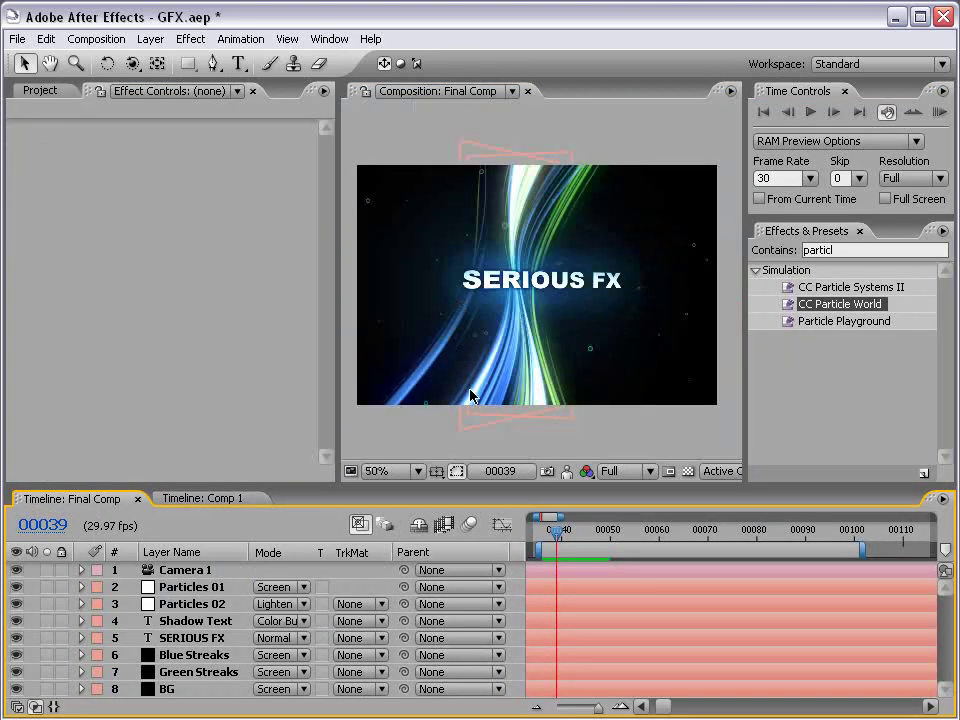
key("ctrl+s")
left_click(210, 497)
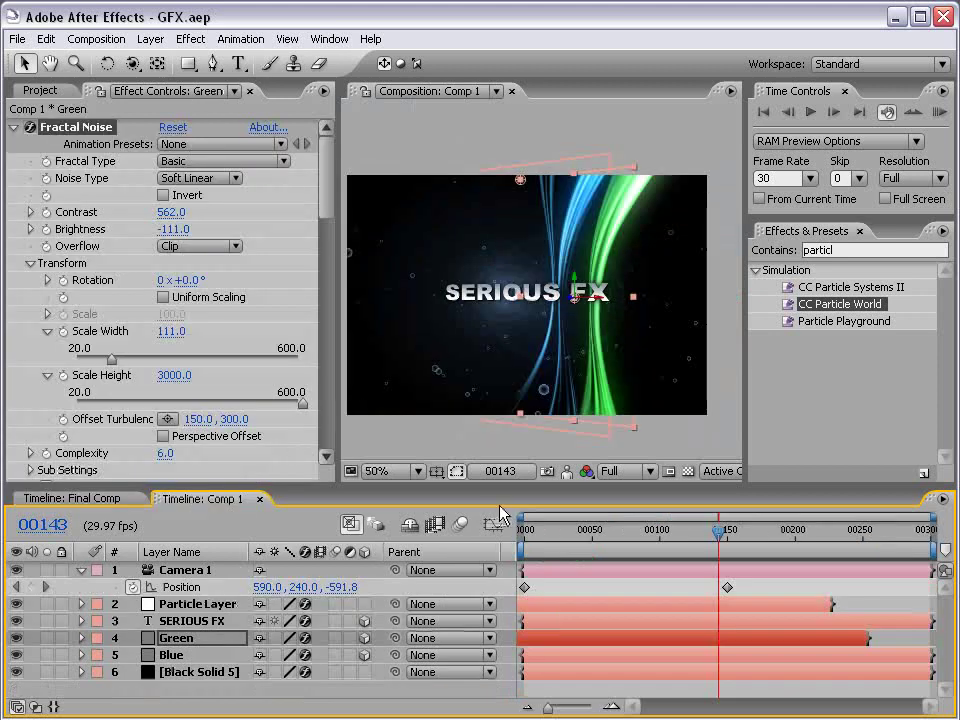